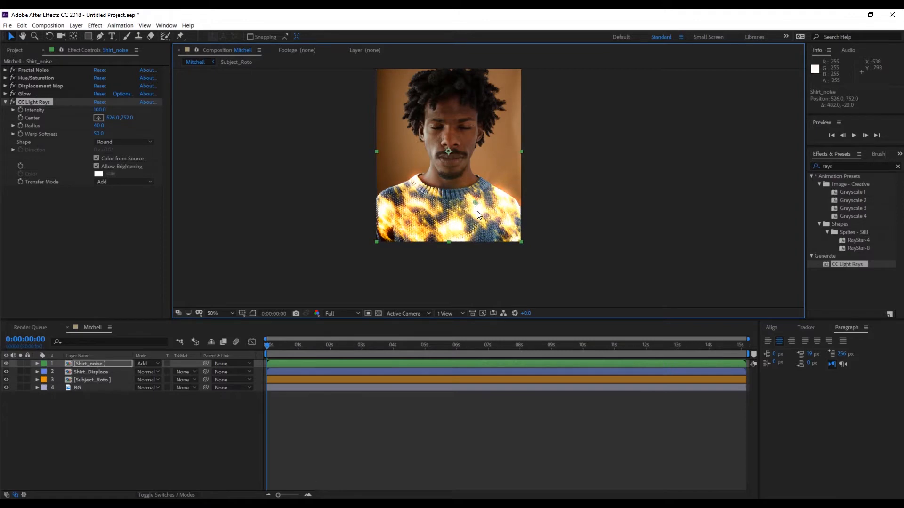
Preview the glowing shirt effect up close and return the playhead to the start of the composition.
key(period)
key(space)
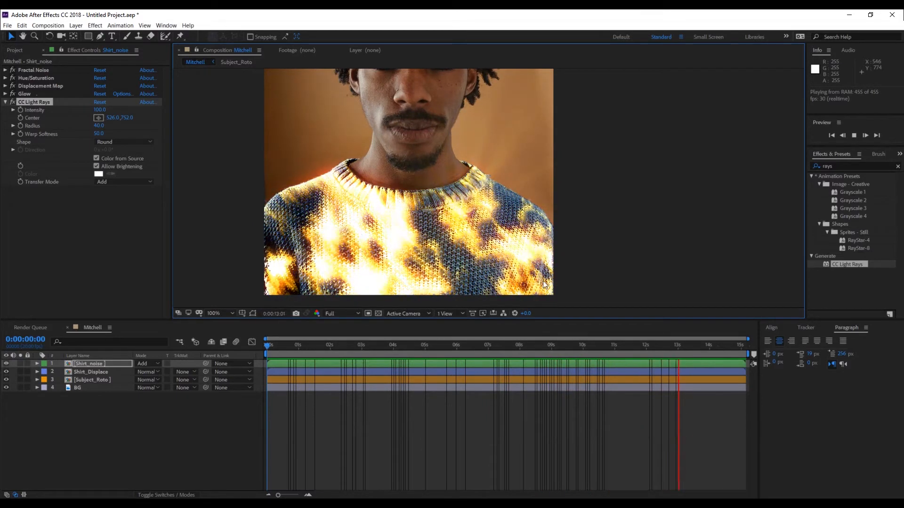
drag(696, 349, 236, 318)
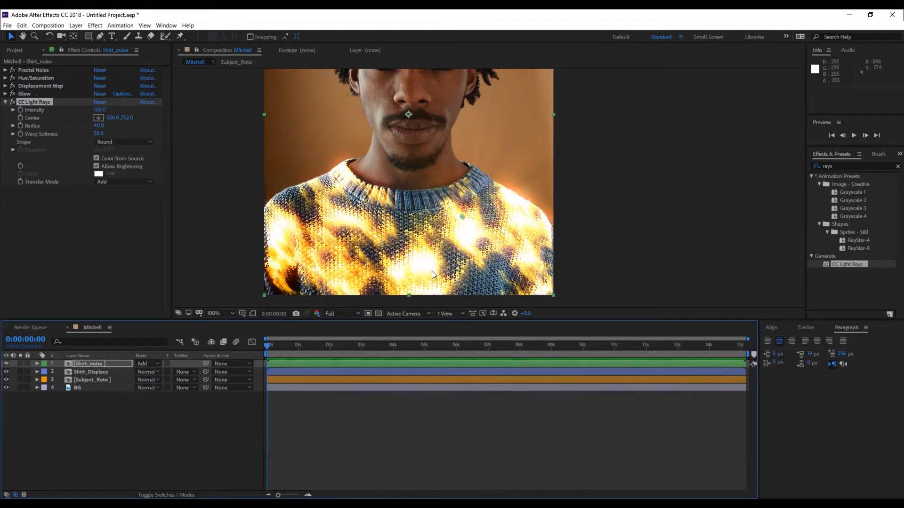
Place the CC Light Rays center on the shirt's right-hand shoulder at about 679, 717 and preview the animation.
drag(462, 214, 518, 205)
key(space)
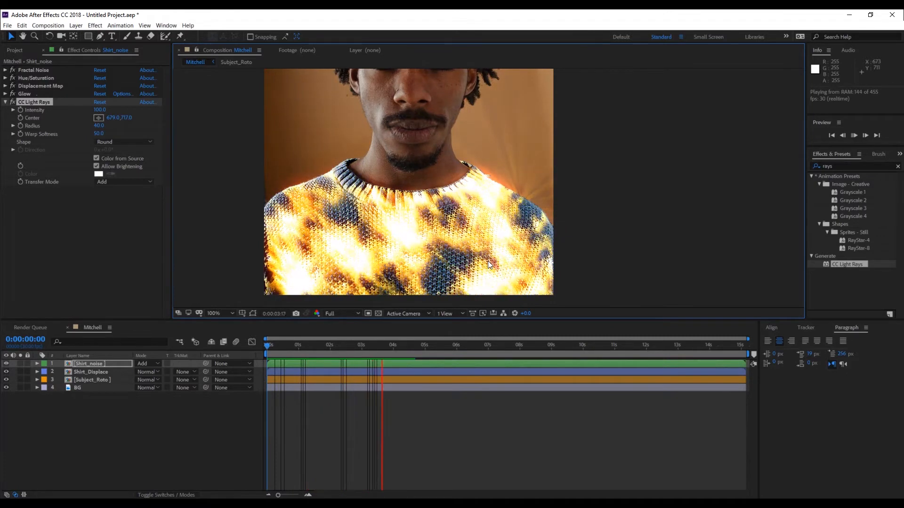
key(space)
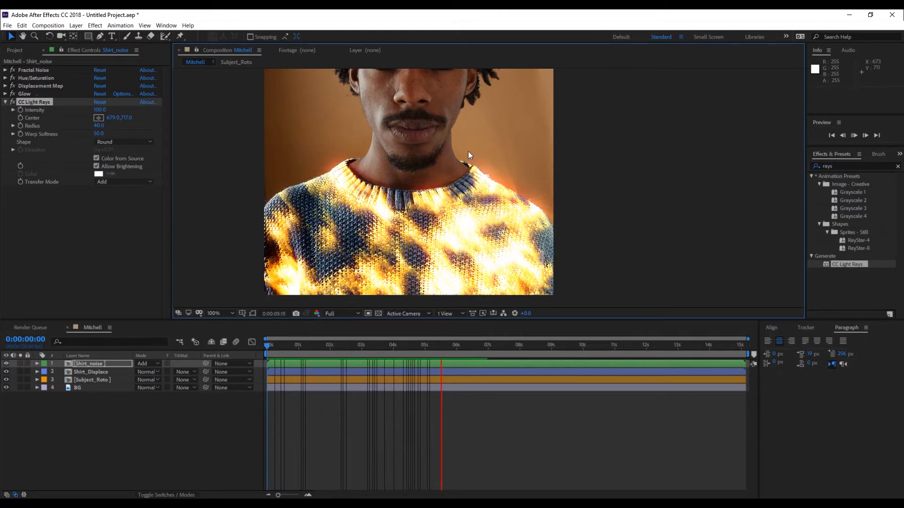
scroll(474, 177, down, 2)
drag(437, 344, 386, 372)
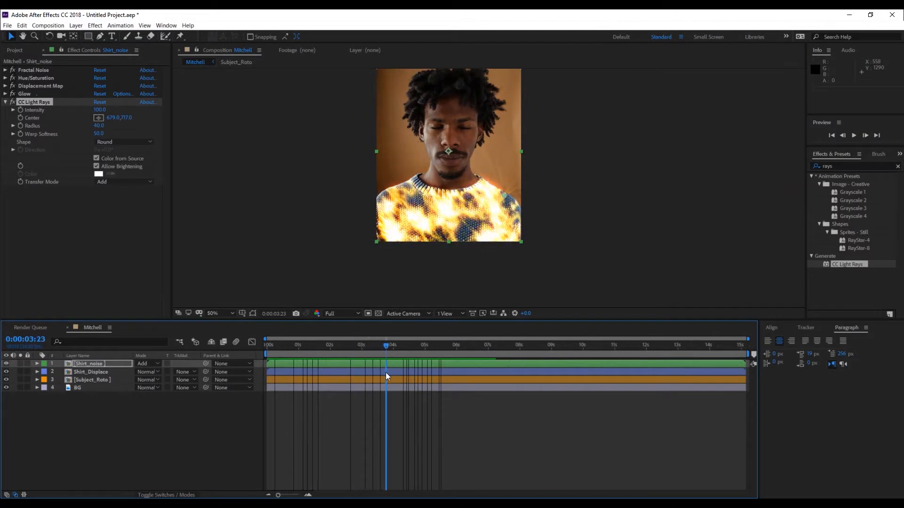
Try a CC Light Rays intensity of 1213, preview it at several points in time, and undo the change.
click(30, 102)
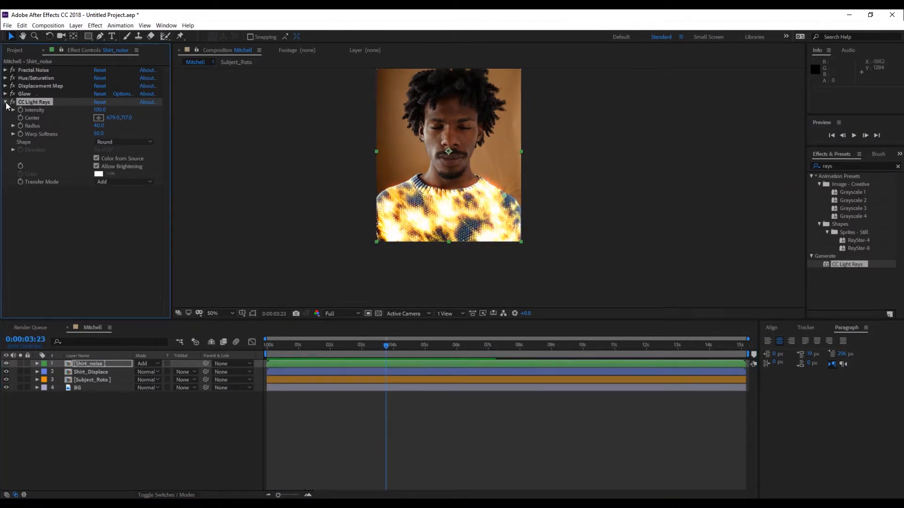
drag(110, 108, 133, 108)
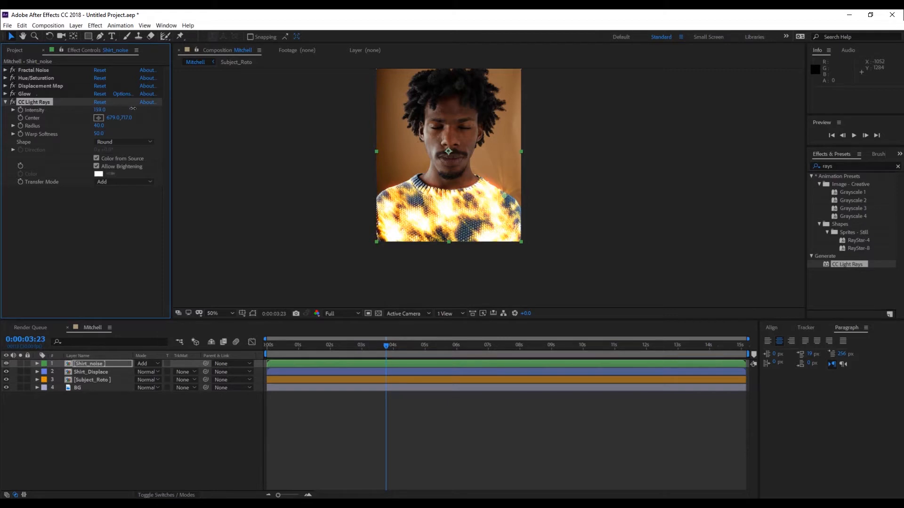
drag(214, 124, 768, 277)
key(space)
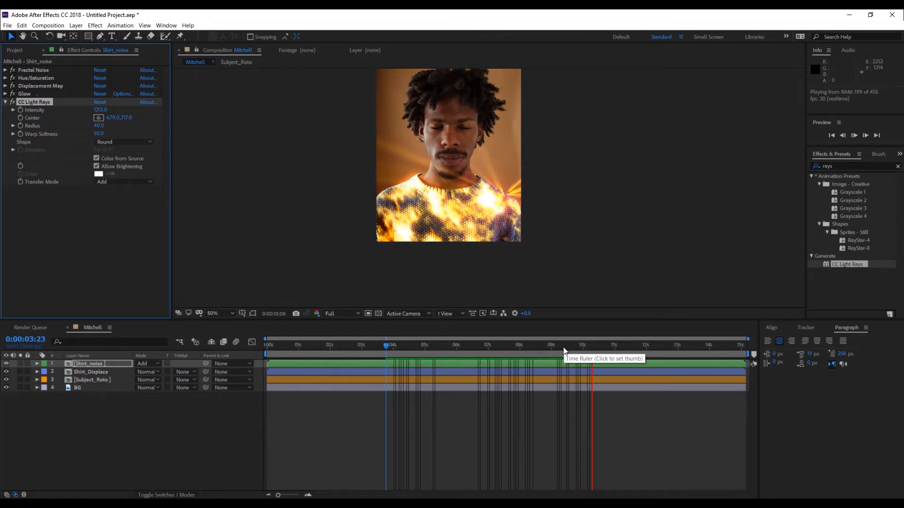
key(space)
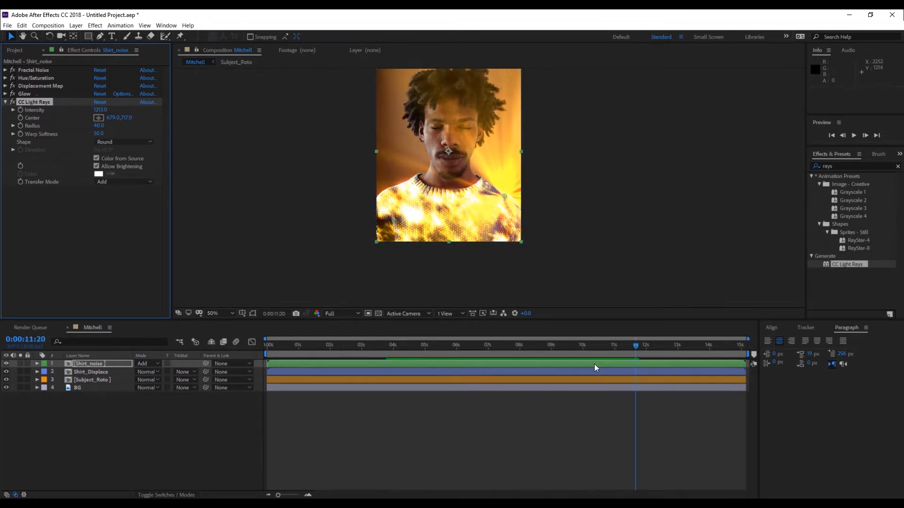
drag(635, 347, 303, 340)
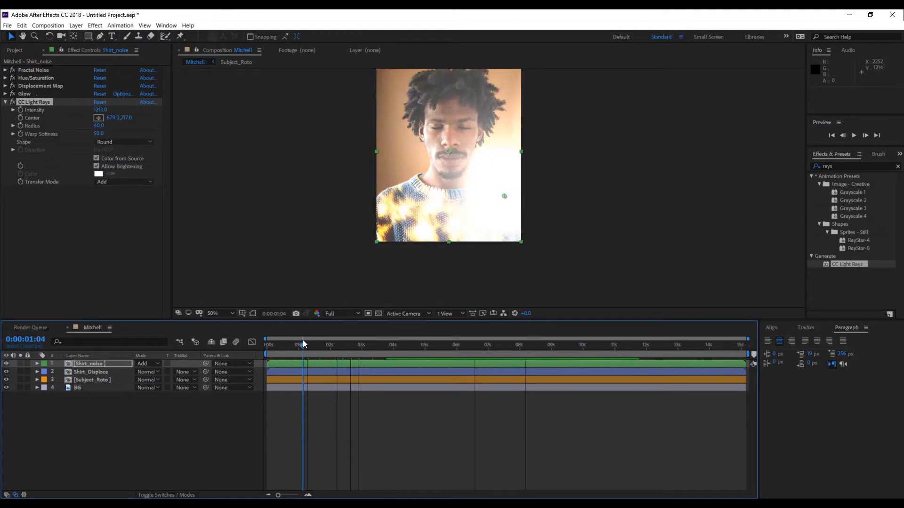
key(ctrl+z)
click(386, 345)
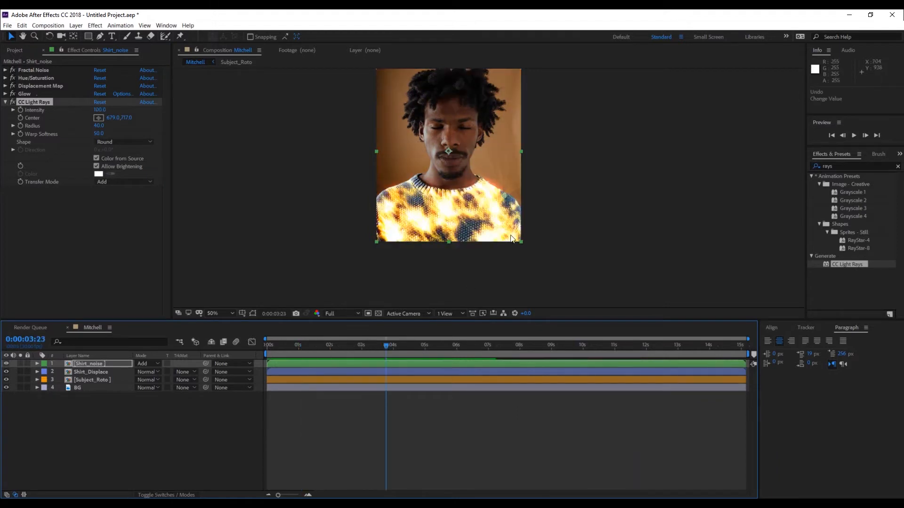
Move the CC Light Rays center to the left-hand shoulder at about 177, 713 and preview the animation.
drag(505, 197, 409, 199)
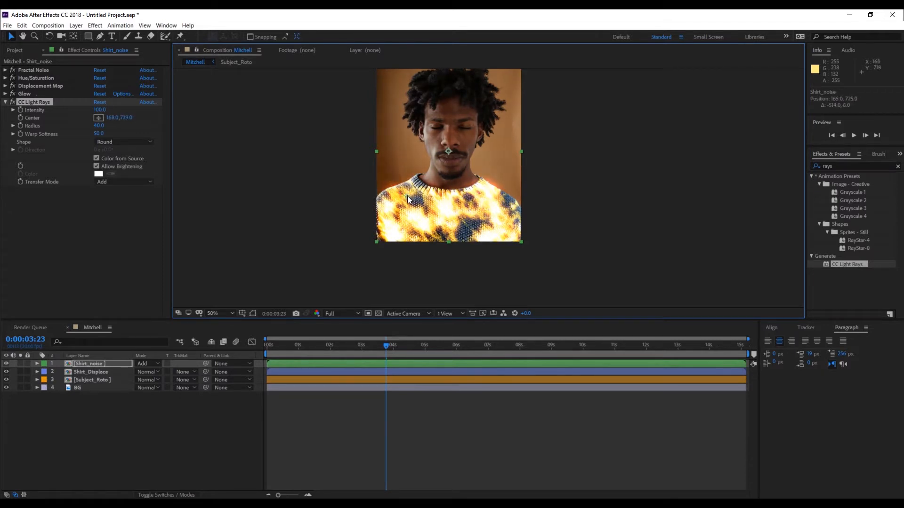
key(space)
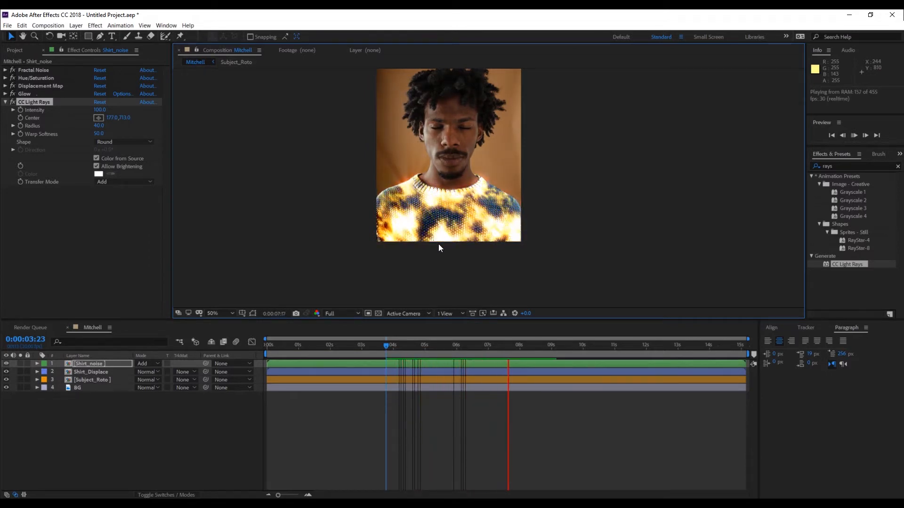
key(space)
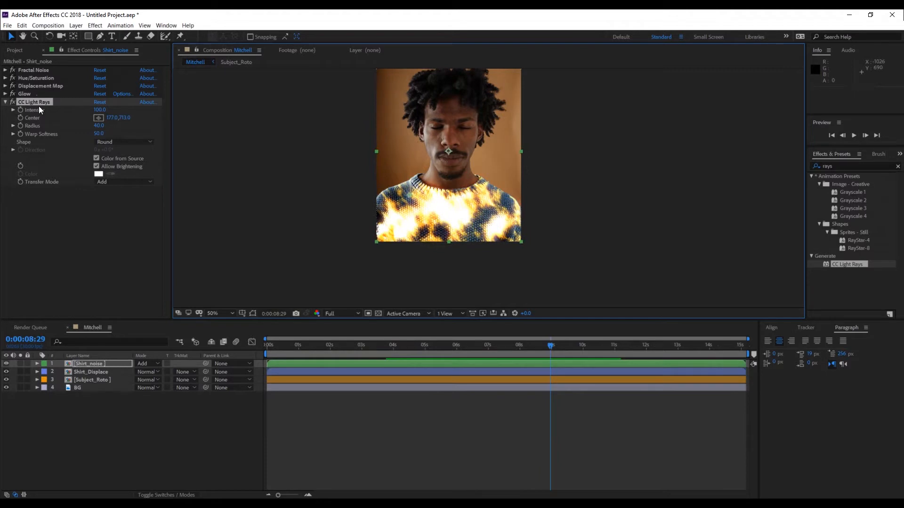
Duplicate the CC Light Rays effect, place the copy's center on the opposite shoulder at about 711, 745, and preview from the start.
click(33, 101)
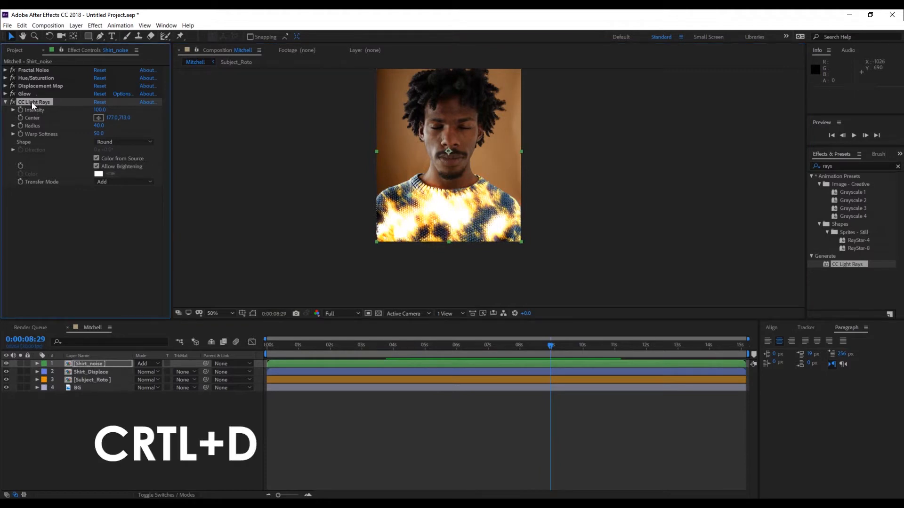
key(ctrl+d)
drag(411, 195, 490, 217)
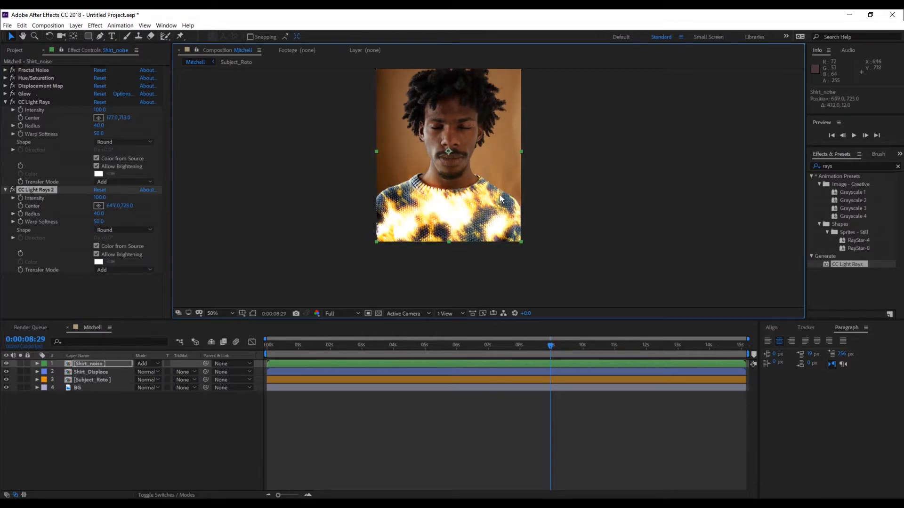
drag(496, 194, 512, 201)
drag(552, 342, 258, 331)
key(space)
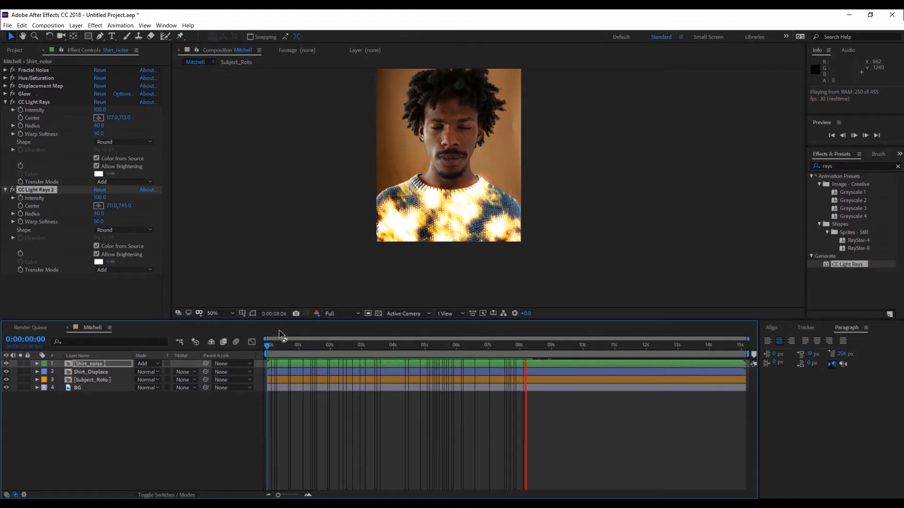
key(space)
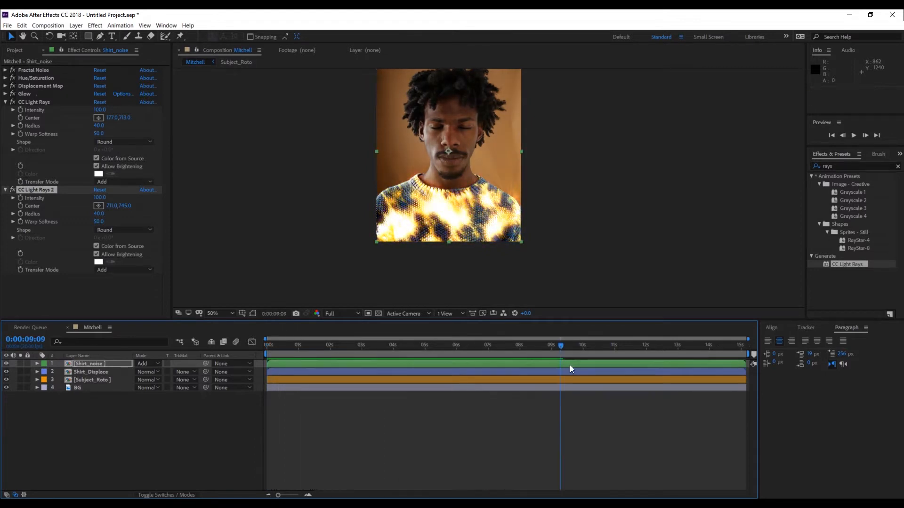
drag(550, 343, 266, 362)
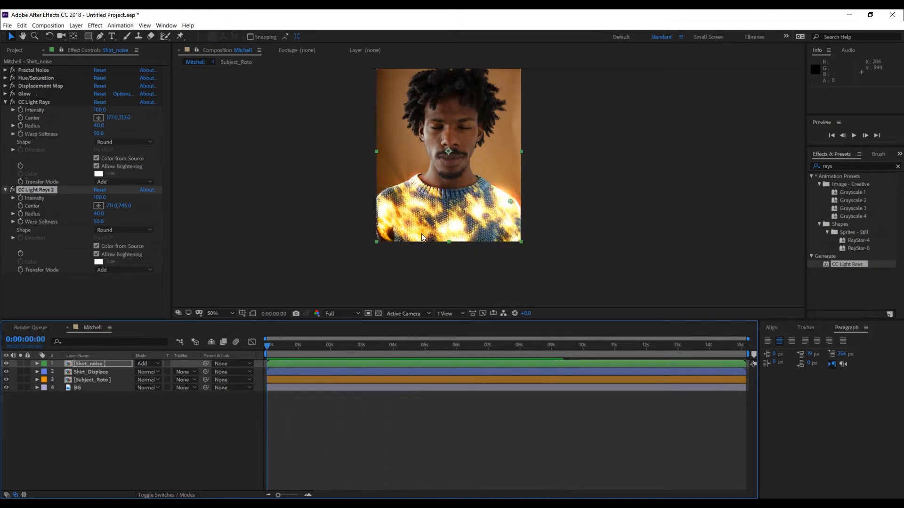
Create a duplicate of the BG layer named Nose ring at the top of the layer stack.
scroll(434, 132, up, 2)
scroll(400, 141, up, 1)
scroll(389, 125, down, 1)
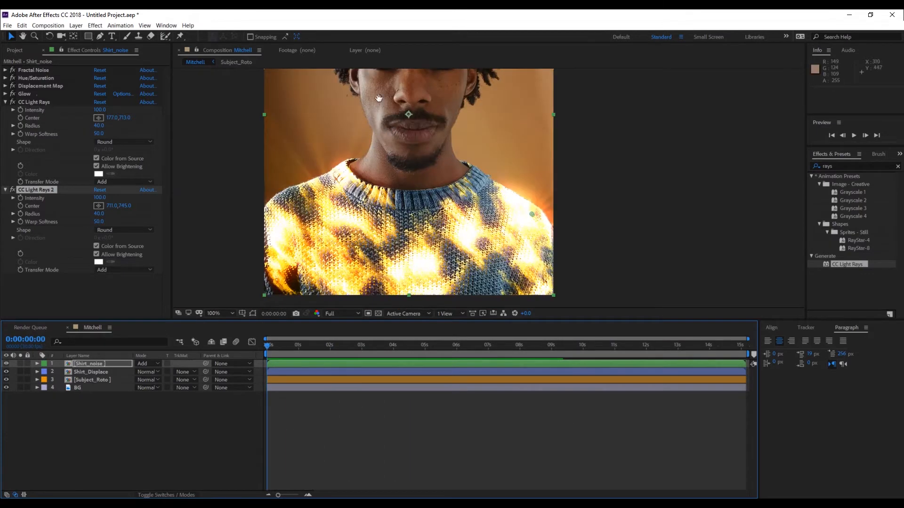
key(space)
drag(386, 100, 443, 205)
scroll(443, 205, up, 2)
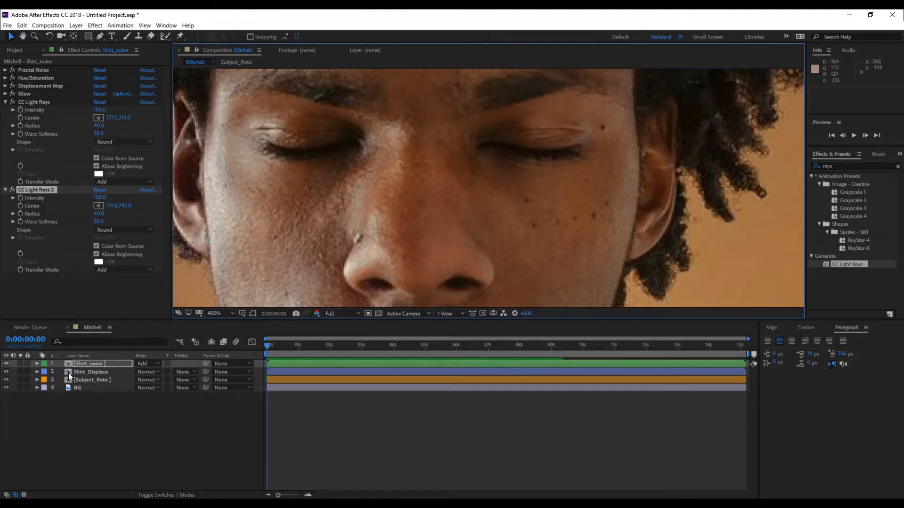
click(83, 364)
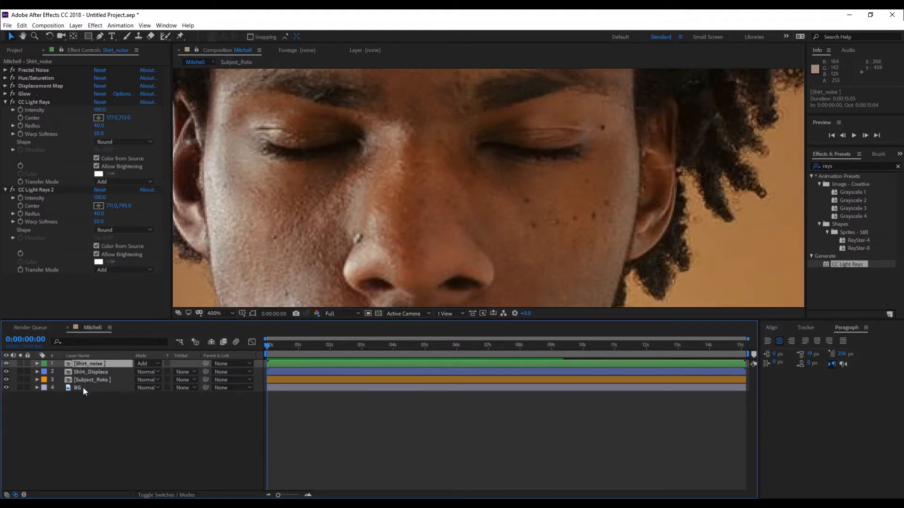
click(81, 387)
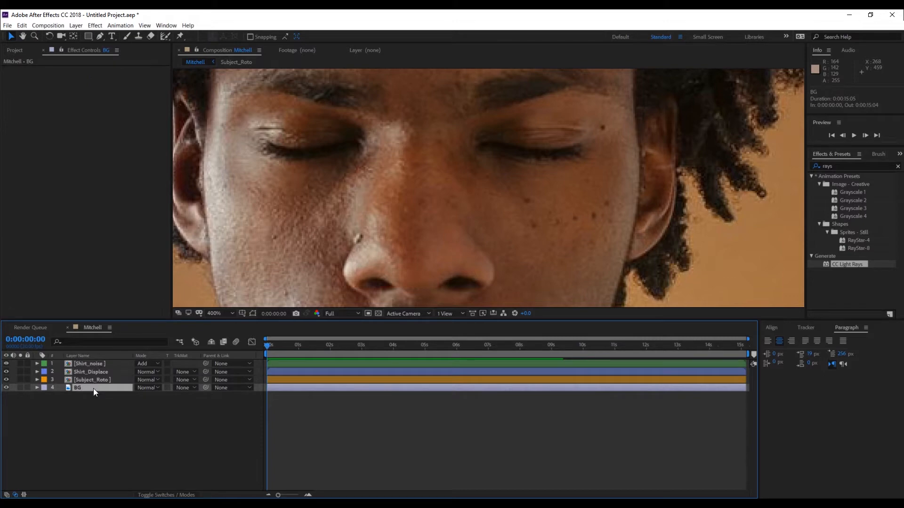
scroll(323, 250, down, 6)
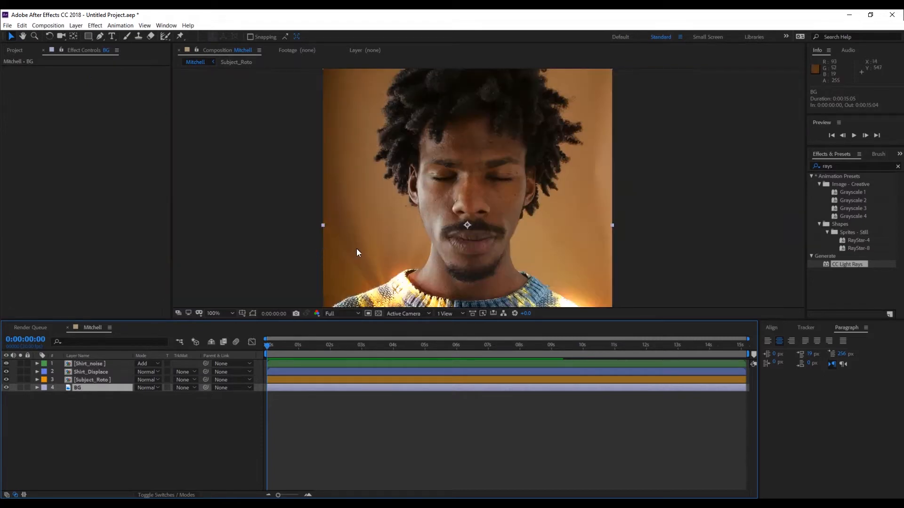
scroll(426, 269, up, 6)
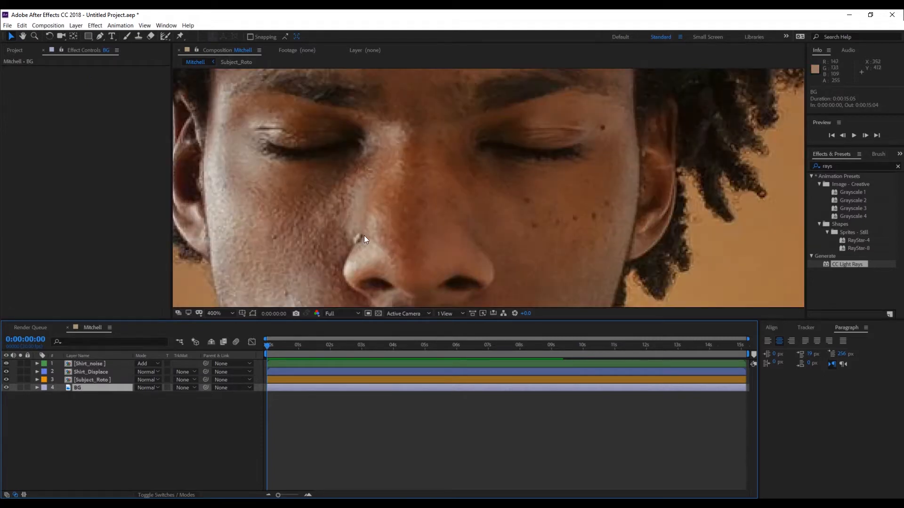
key(ctrl+d)
key(Return)
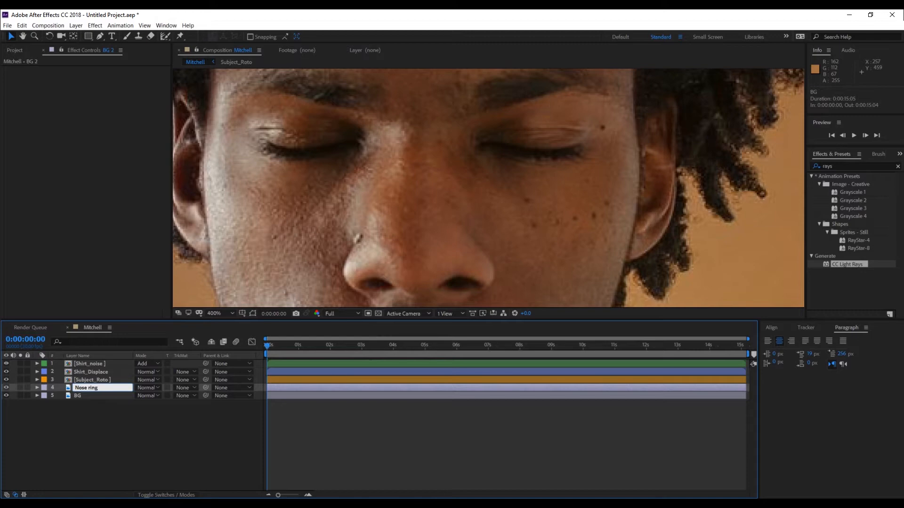
key(Return)
drag(83, 389, 90, 363)
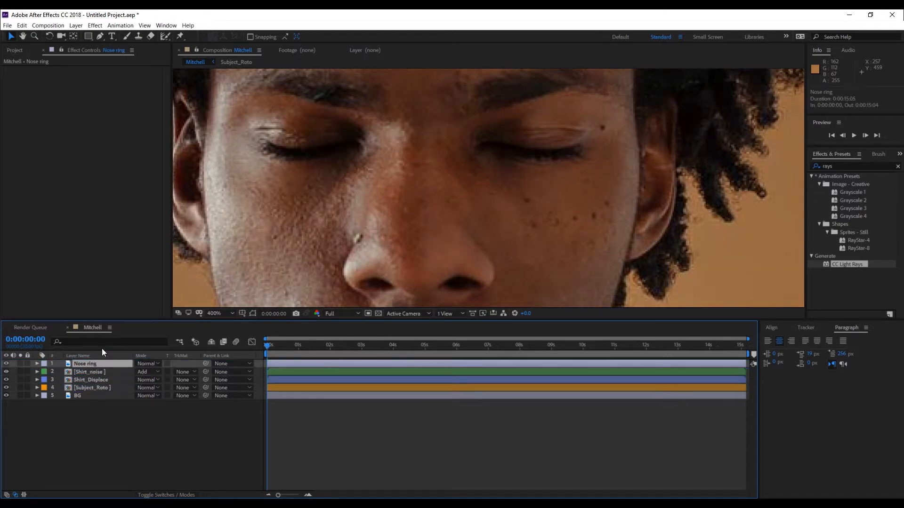
Draw a closed Pen tool mask tightly around the nose ring on the Nose ring layer.
scroll(371, 235, down, 2)
scroll(371, 236, up, 3)
key(g)
scroll(286, 272, up, 1)
scroll(264, 263, down, 1)
scroll(345, 254, up, 1)
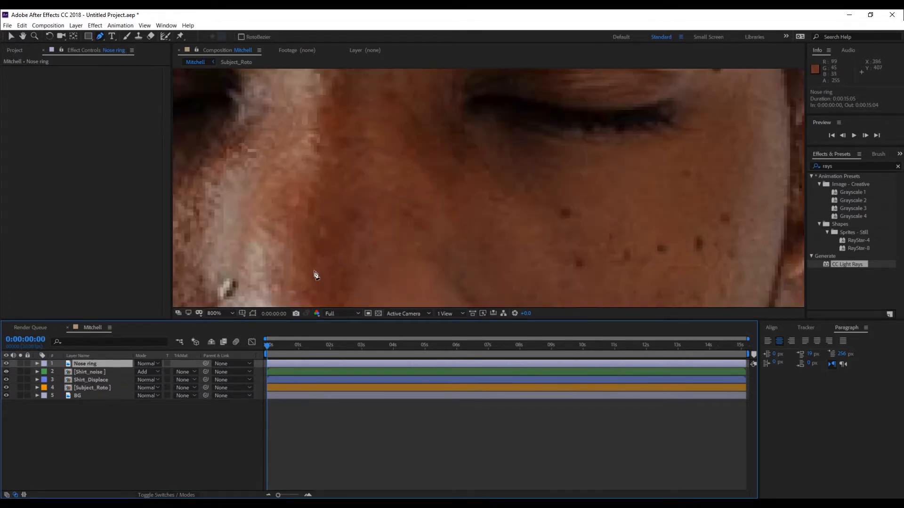
drag(268, 261, 406, 204)
click(354, 239)
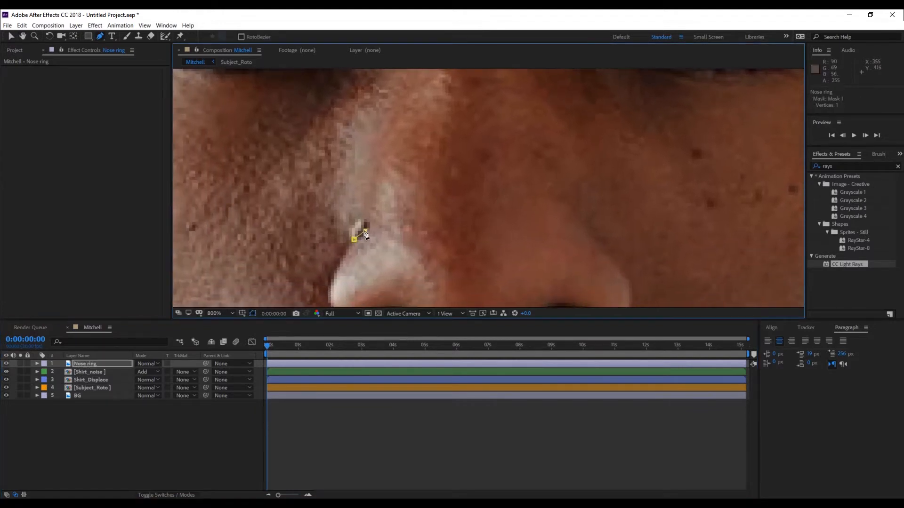
click(366, 236)
Temporarily solo the Nose ring layer and hide the mask outline to check the masked area.
click(87, 363)
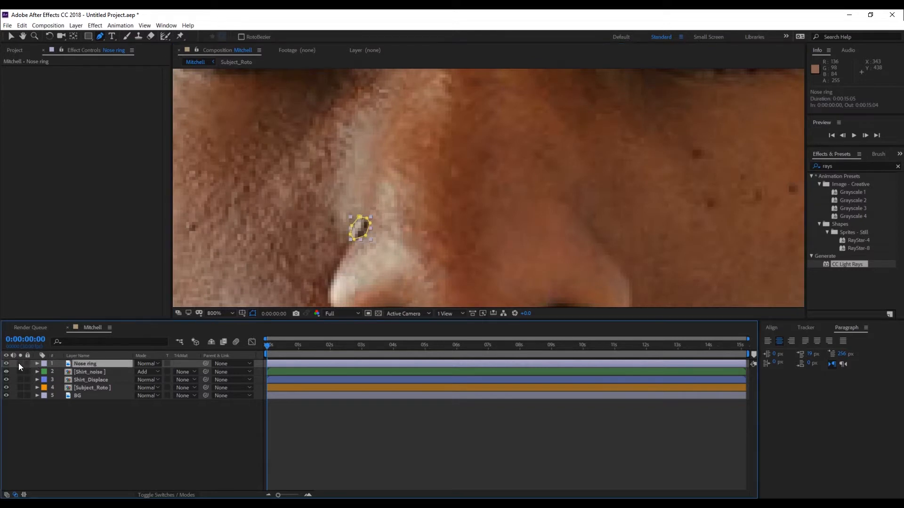
click(19, 363)
click(253, 313)
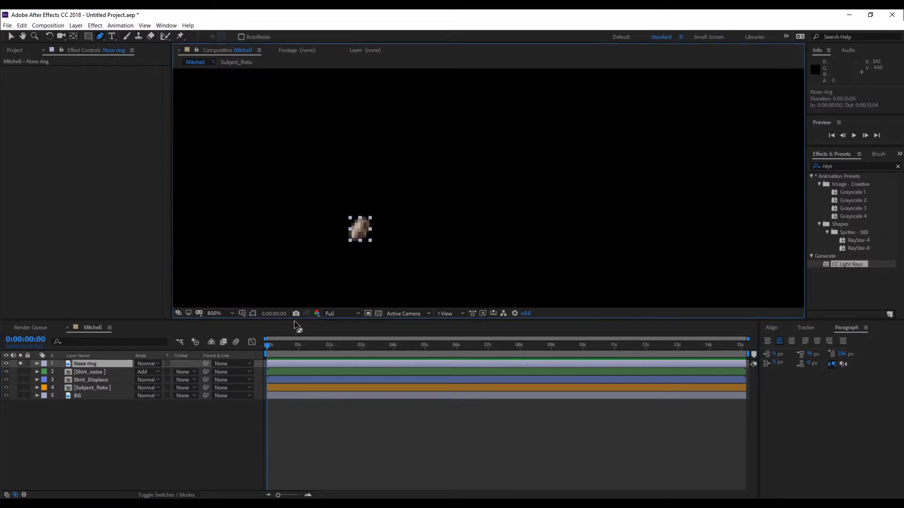
click(19, 364)
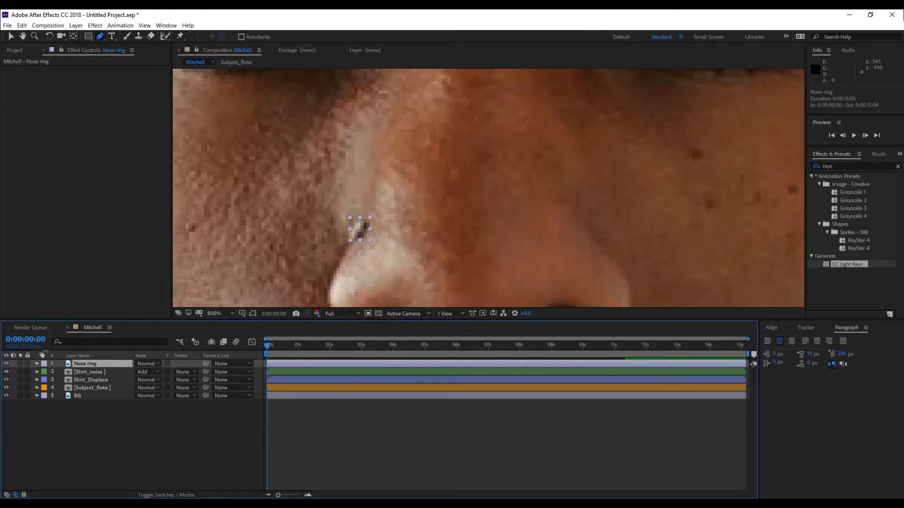
Set the Nose ring layer's blending mode to Add and show the mask outline again.
click(146, 364)
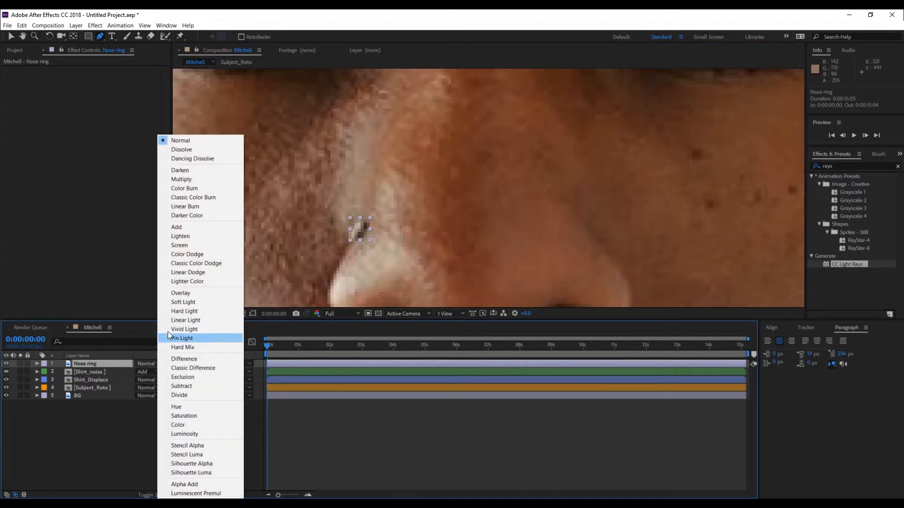
click(180, 227)
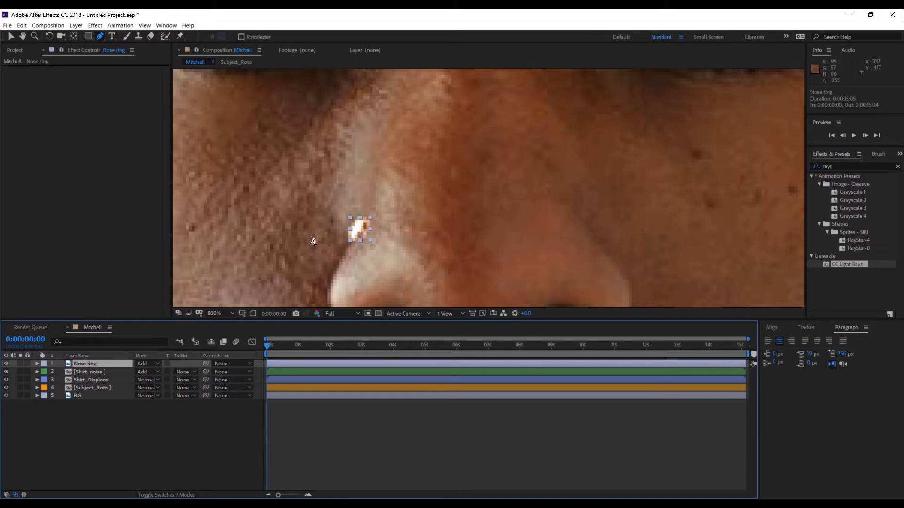
click(255, 313)
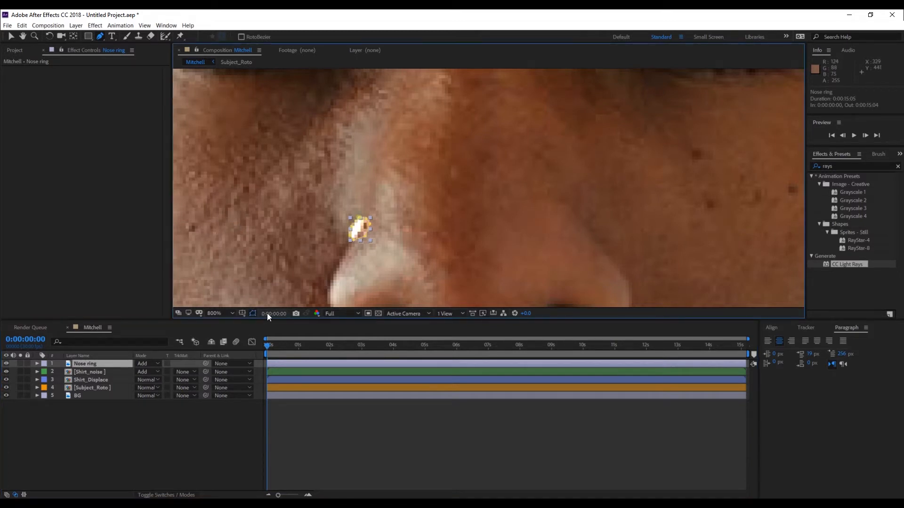
Set the Mask Feather of the nose ring mask on the Nose ring layer to 2 pixels.
key(comma)
key(comma)
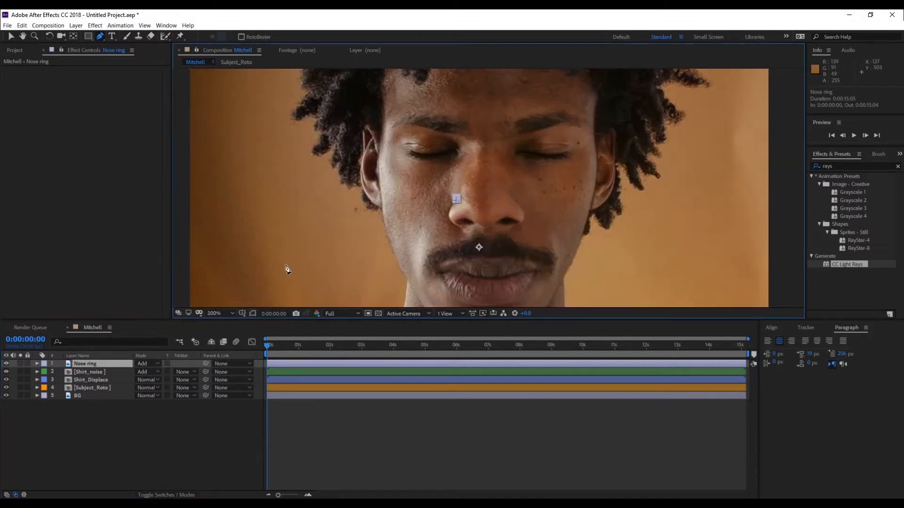
click(312, 439)
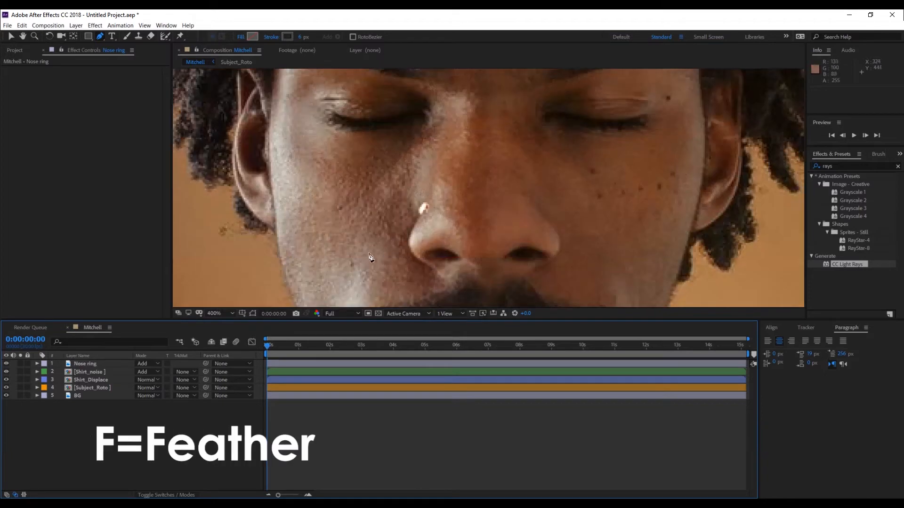
key(f)
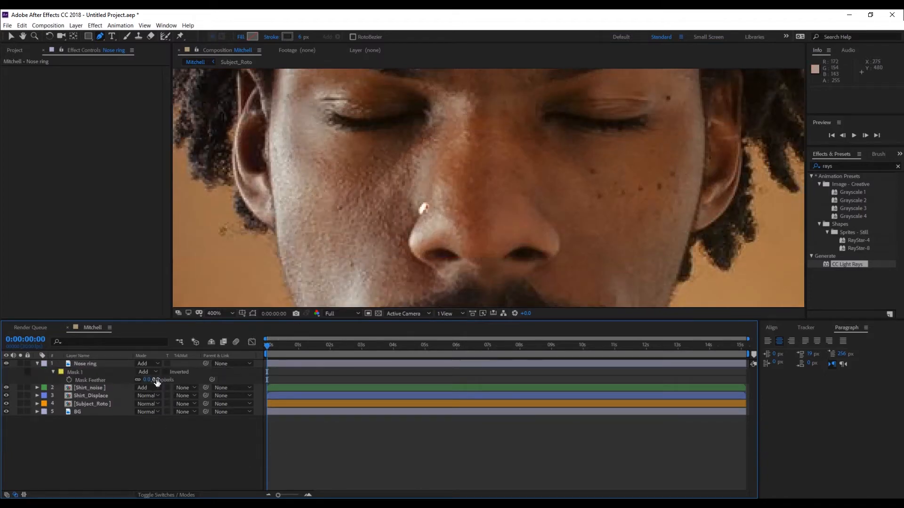
drag(157, 380, 158, 379)
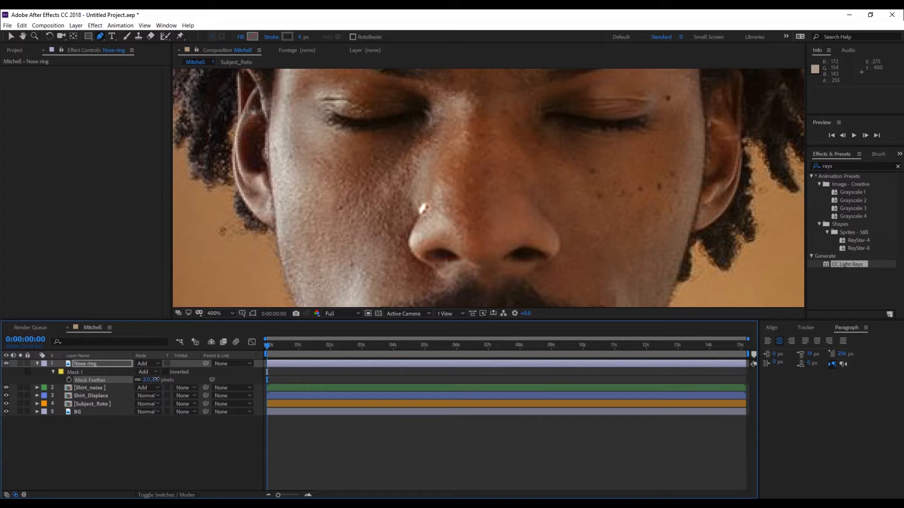
drag(156, 380, 156, 380)
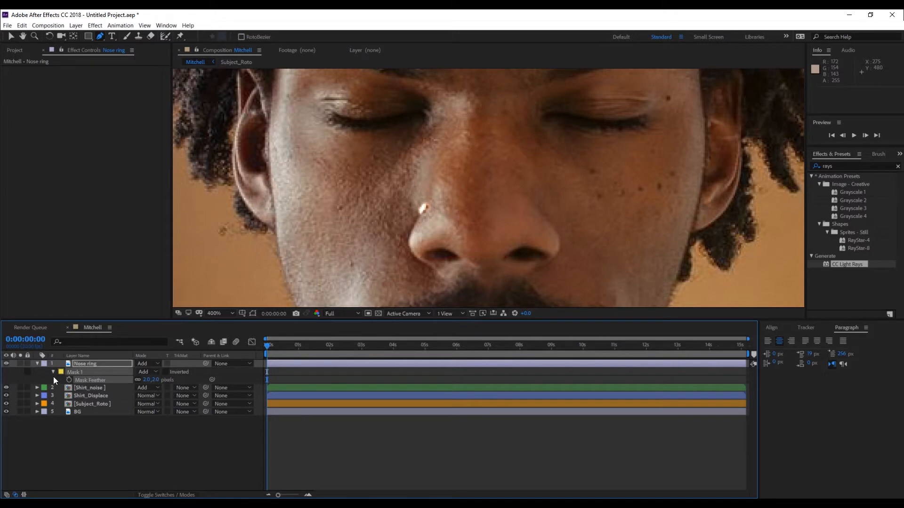
click(37, 364)
click(196, 412)
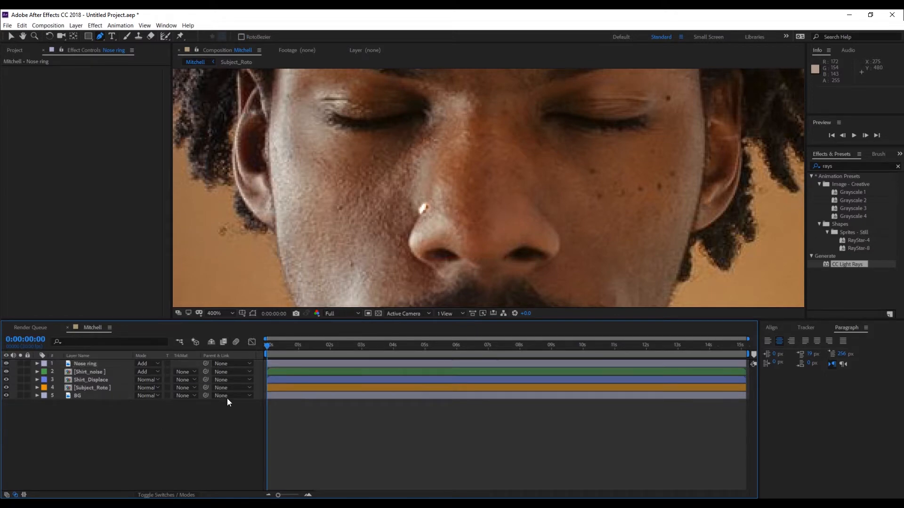
Try applying CC Light Rays directly to the masked Nose ring layer with its center on the nose ring, and remove the effect.
key(comma)
key(comma)
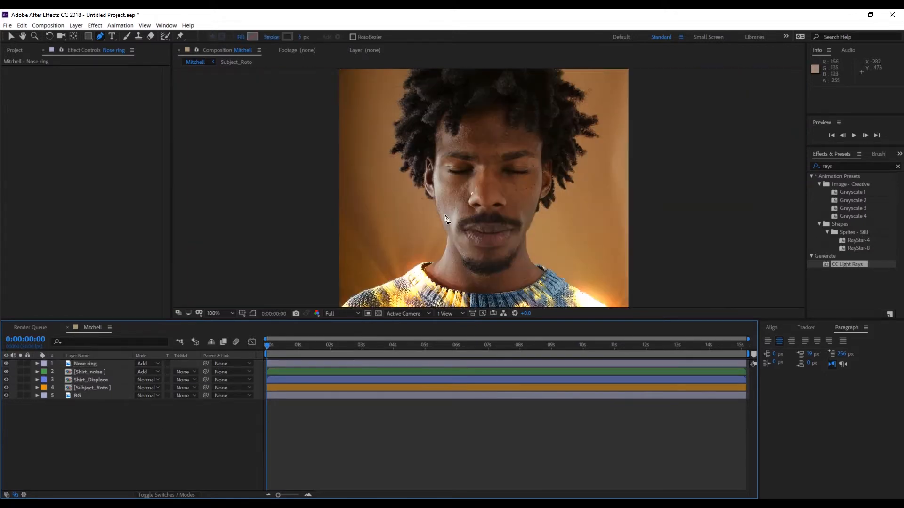
key(period)
key(period)
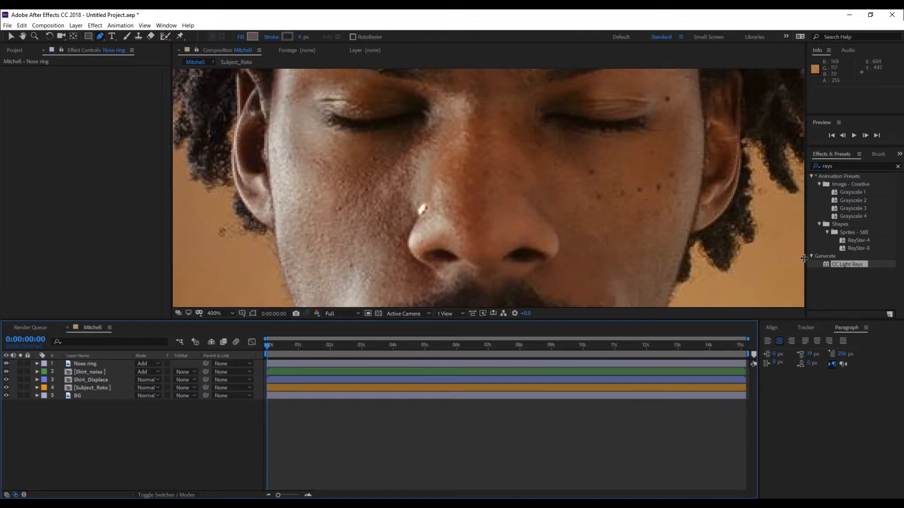
click(849, 265)
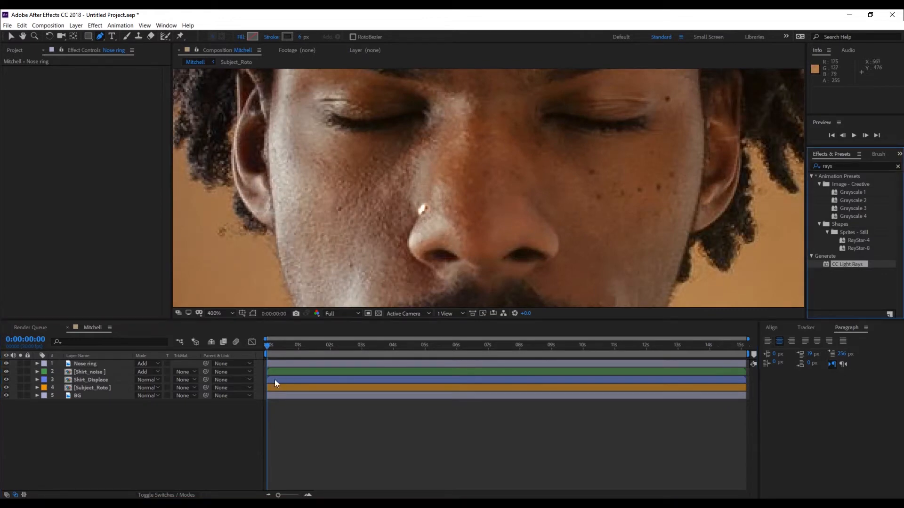
click(109, 363)
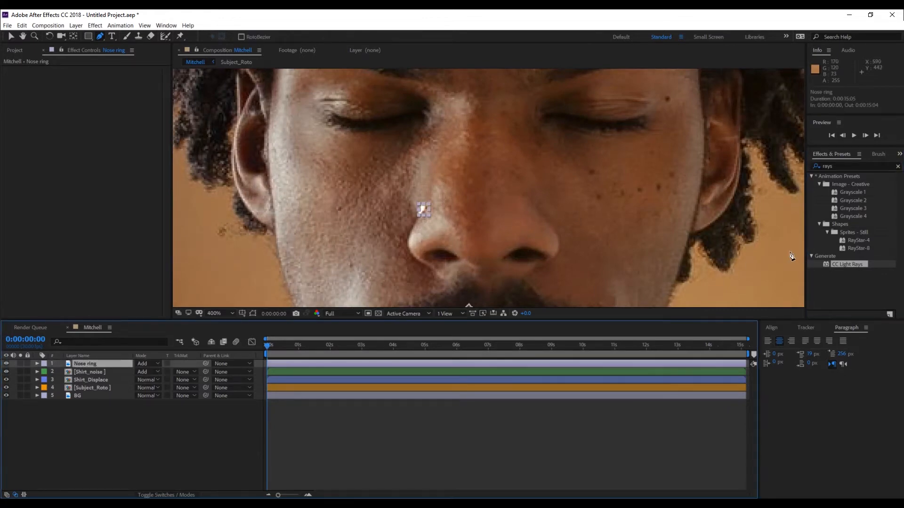
double_click(842, 267)
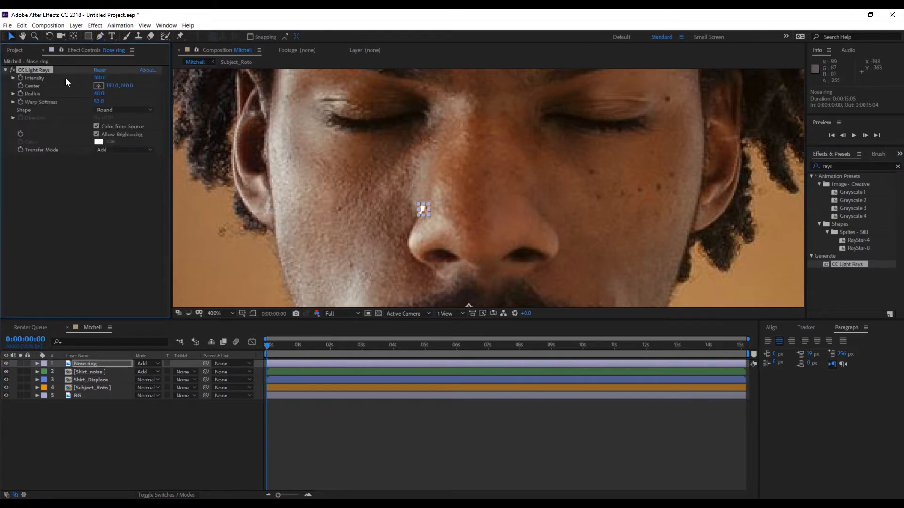
click(97, 86)
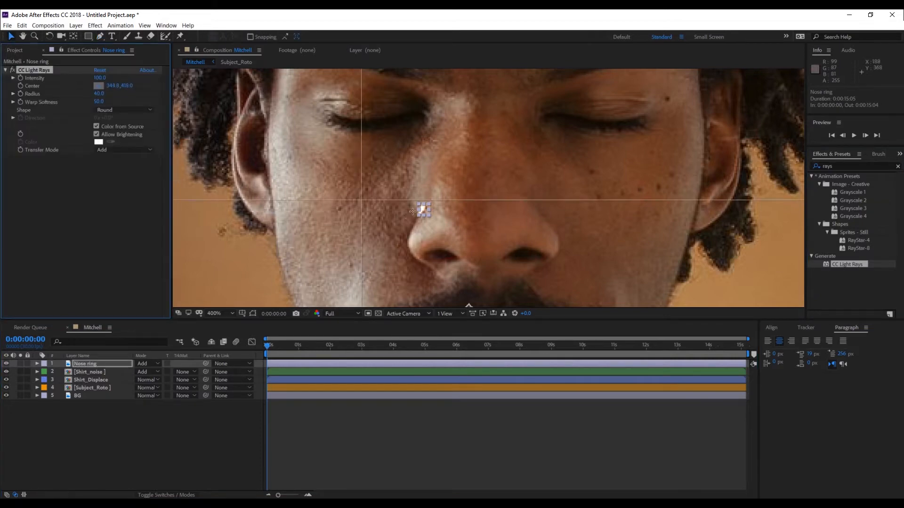
click(422, 208)
drag(422, 208, 415, 207)
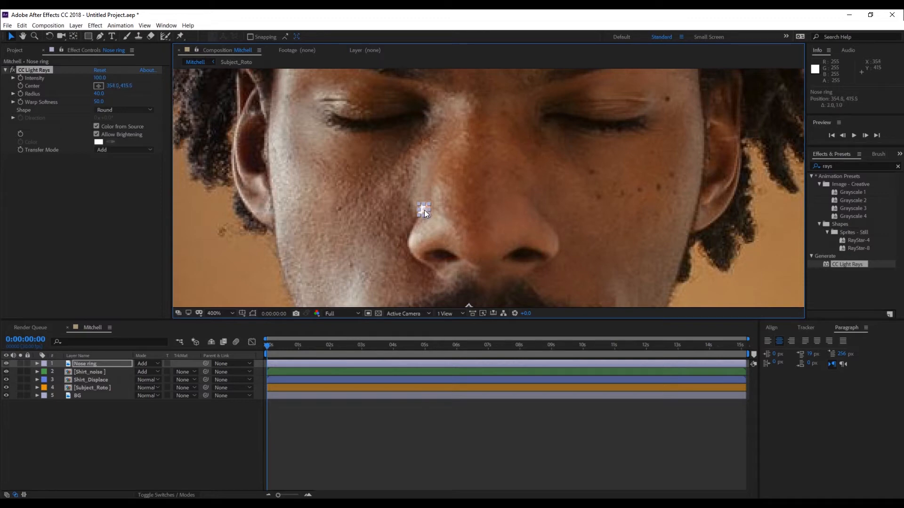
drag(421, 209, 422, 209)
key(Delete)
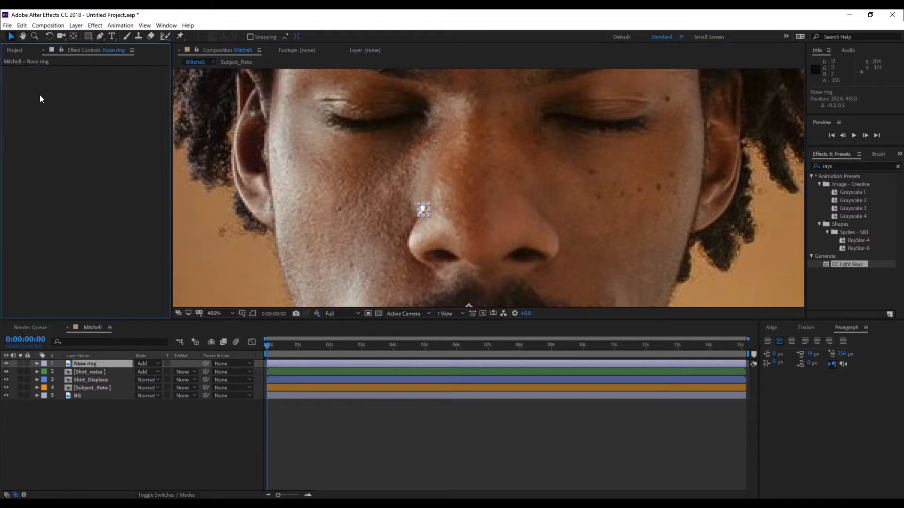
Set the Nose ring layer's blending mode to Normal and pre-compose it as Nose ring, moving all attributes into the new composition.
click(87, 363)
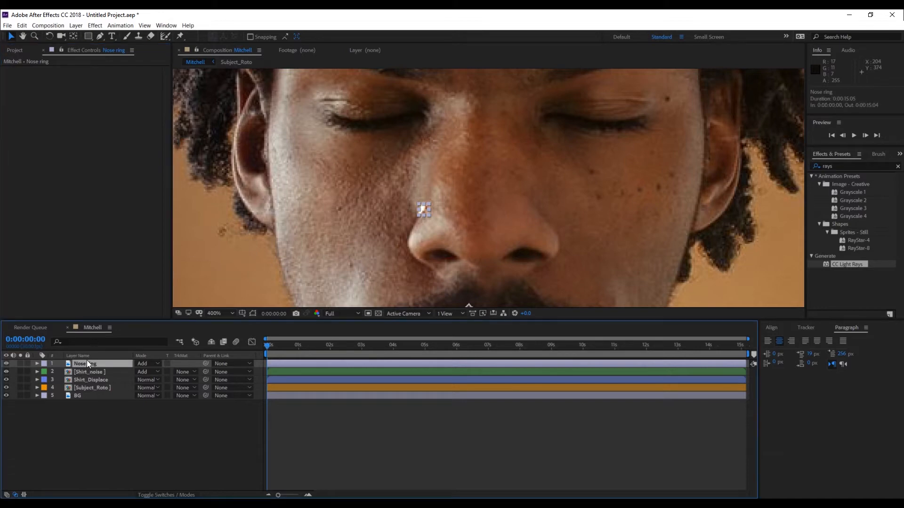
click(153, 364)
click(170, 140)
key(ctrl+shift+c)
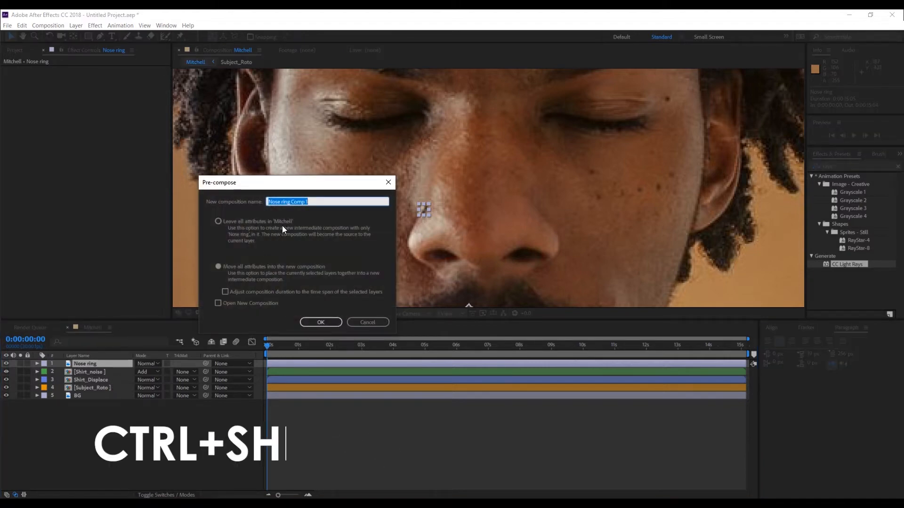
key(Right)
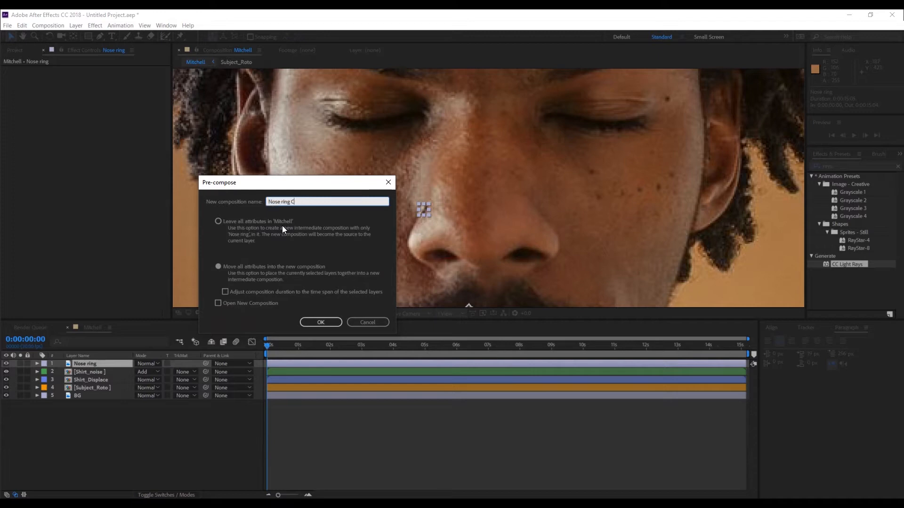
key(Return)
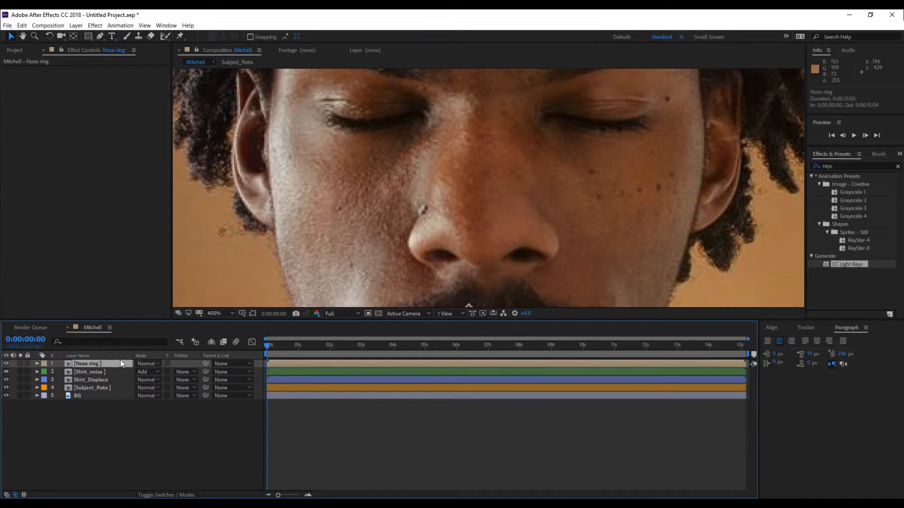
Set the blending mode of the pre-composed Nose ring layer to Add.
scroll(421, 204, down, 6)
scroll(430, 197, up, 6)
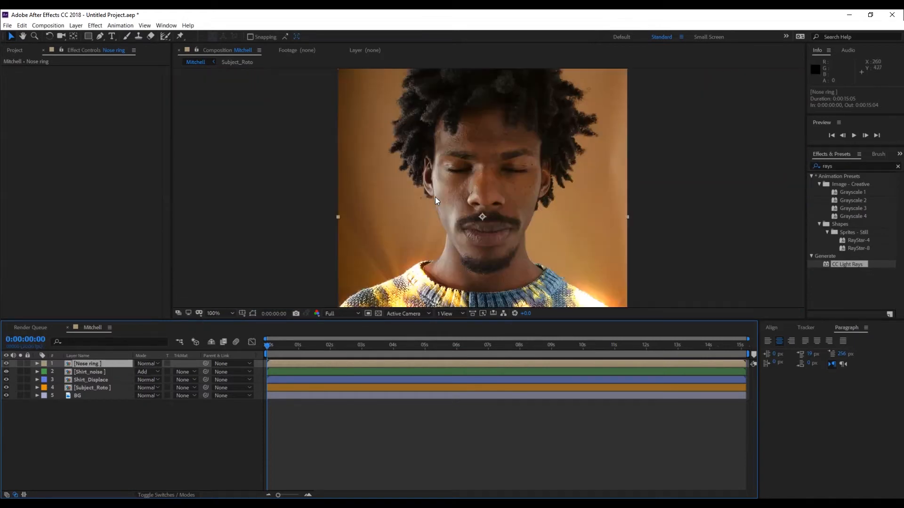
click(145, 363)
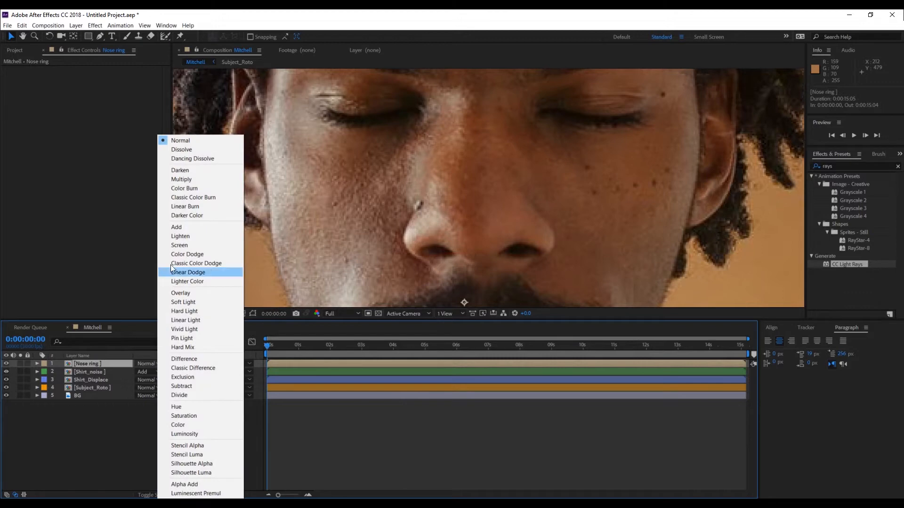
click(177, 227)
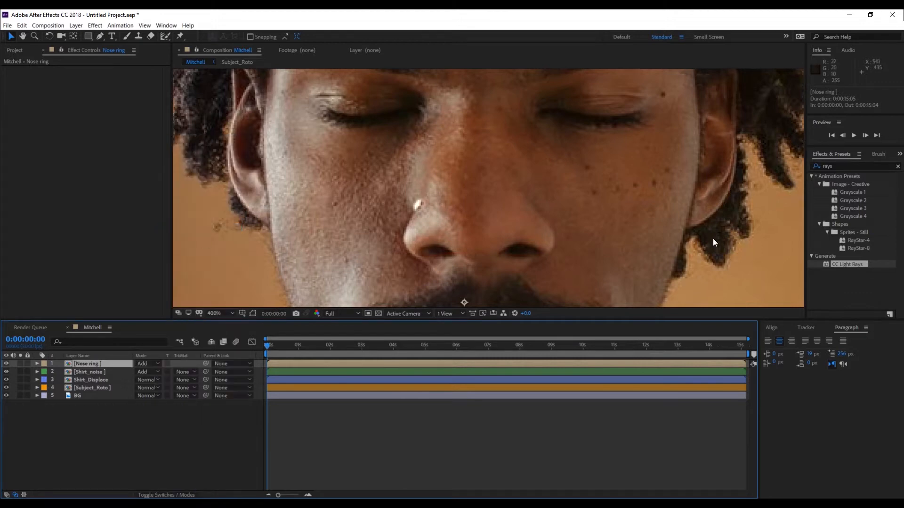
Apply CC Light Rays to the Nose ring pre-comp and place its center just beside the ring, toward the nose, at about 364, 416.
double_click(852, 264)
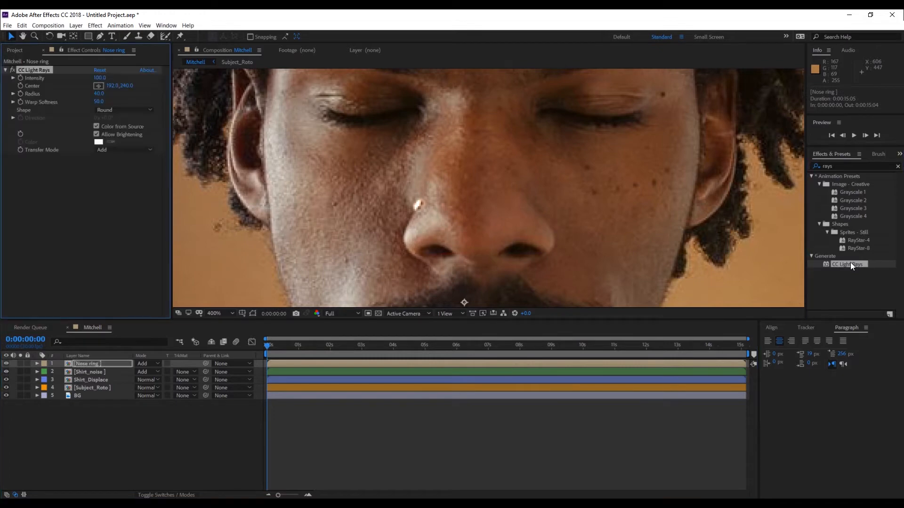
click(98, 86)
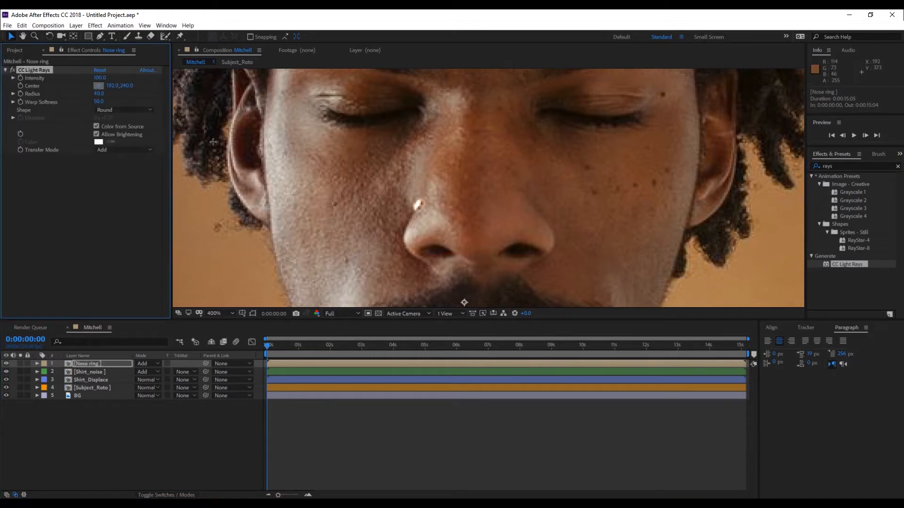
click(417, 205)
drag(417, 204, 434, 206)
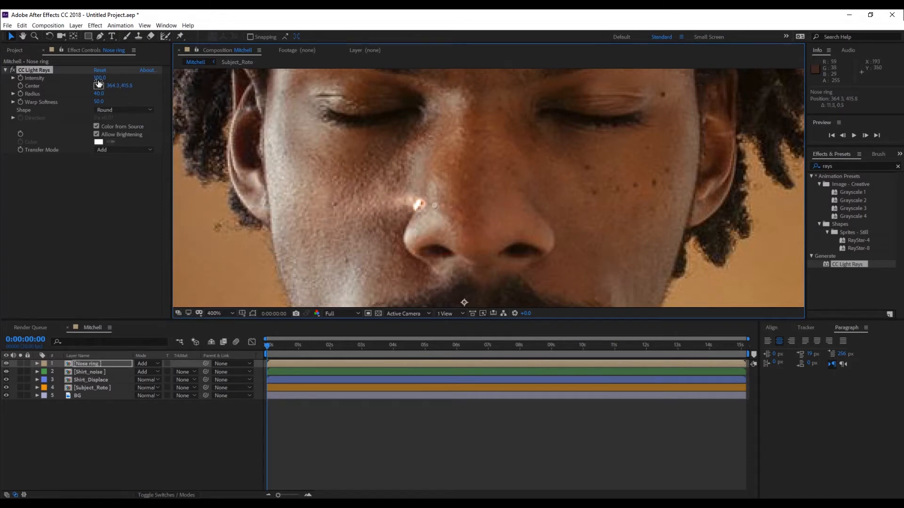
Set the nose ring's CC Light Rays intensity to 284 and shift its center to 365, 417, checking the ray close up and from afar.
drag(100, 77, 194, 87)
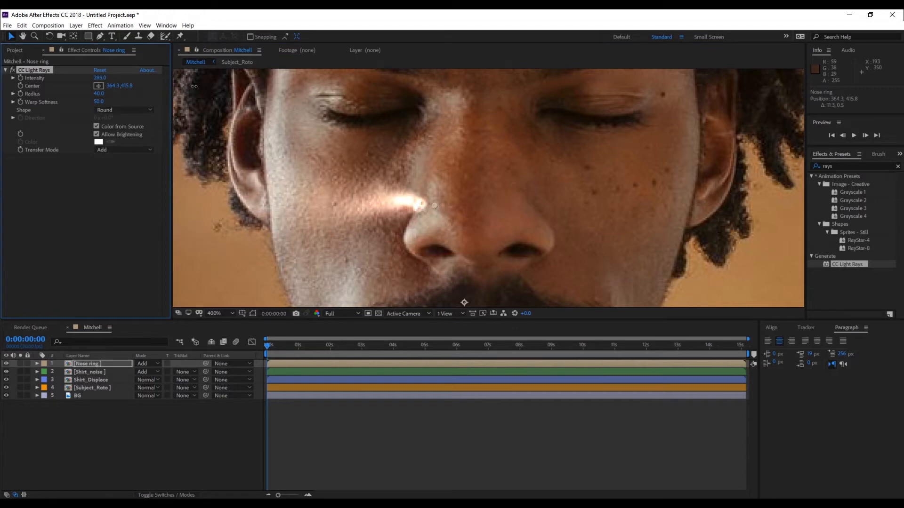
mouse_move(436, 208)
mouse_down()
mouse_move(428, 205)
mouse_move(445, 212)
mouse_move(436, 208)
mouse_up()
scroll(431, 211, down, 5)
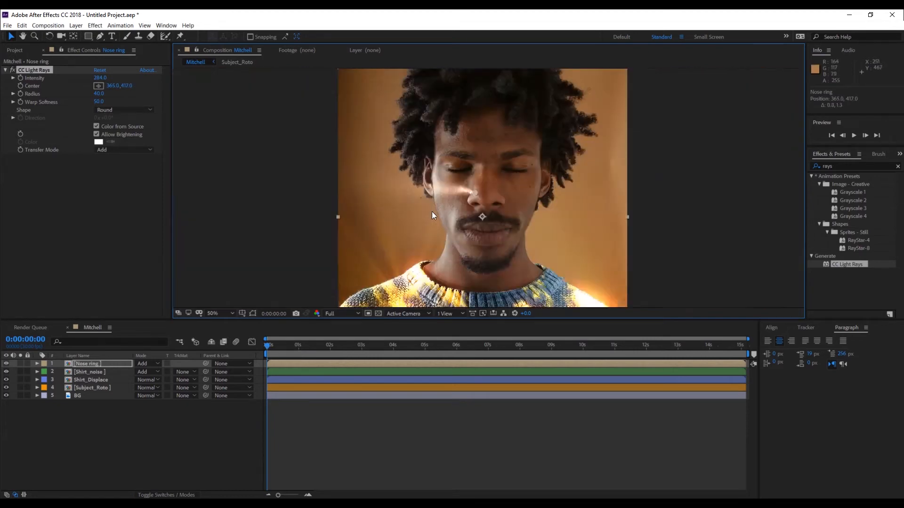
click(685, 287)
scroll(608, 253, up, 6)
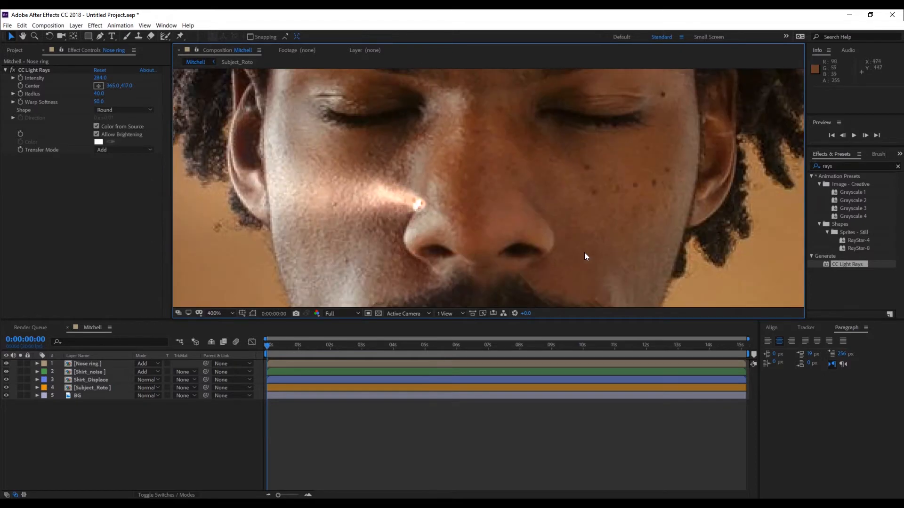
scroll(437, 202, down, 6)
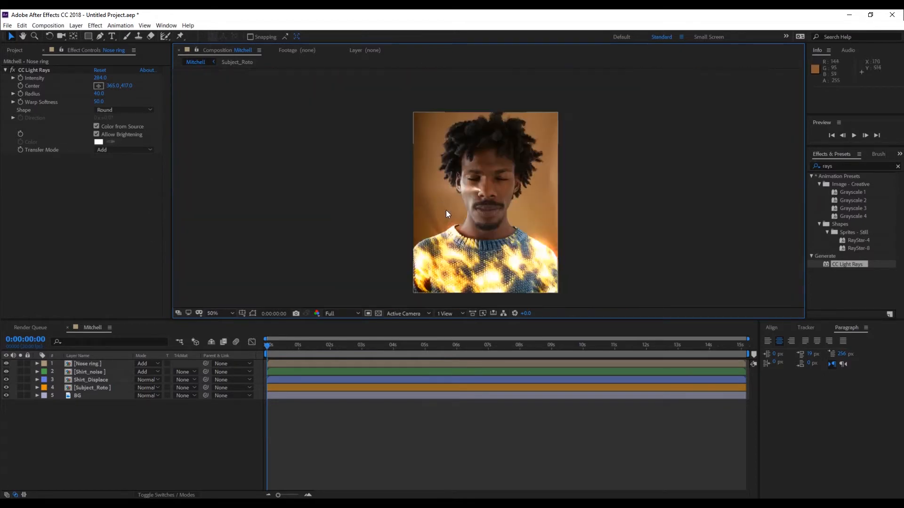
scroll(456, 230, up, 6)
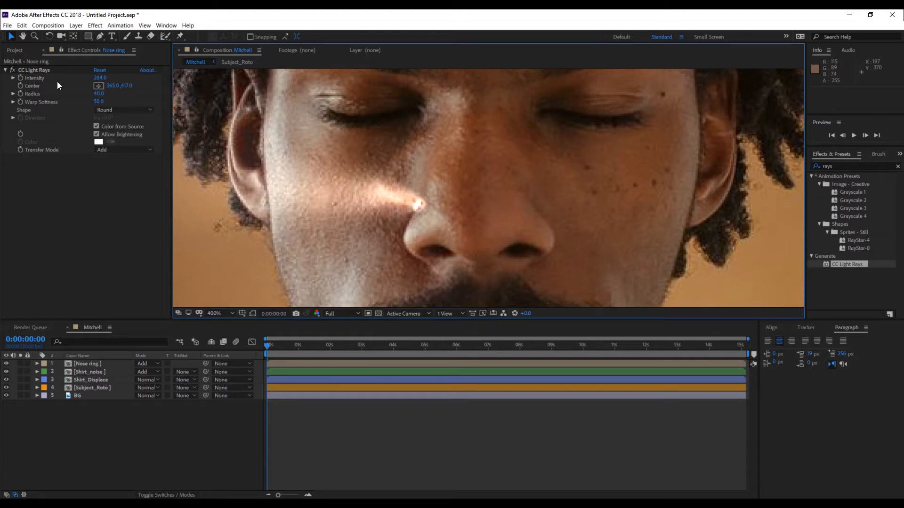
Add the expression wiggle(100,150) to the Intensity of CC Light Rays on the Nose ring layer.
alt+click(19, 77)
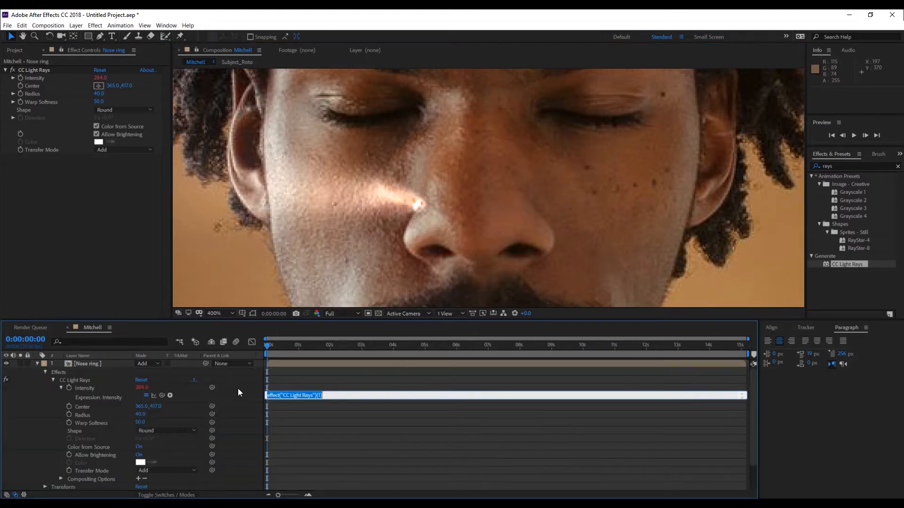
text(wi)
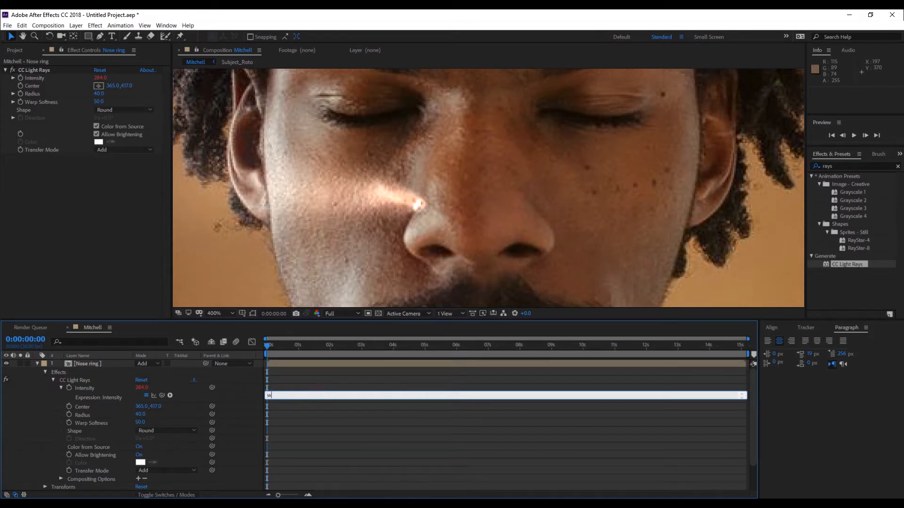
text(ggle(100,150)
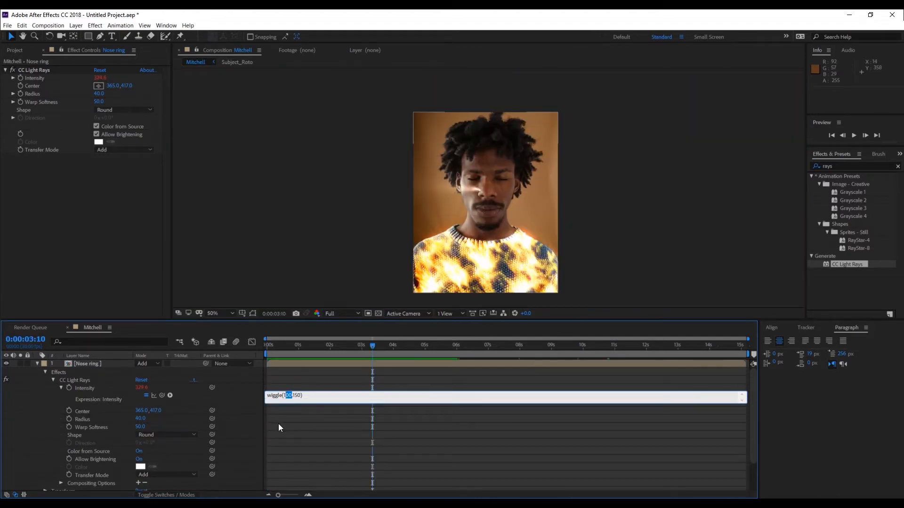
Change the Intensity expression to wiggle(1,150) and preview the flickering nose ring ray.
text(1)
click(295, 438)
key(space)
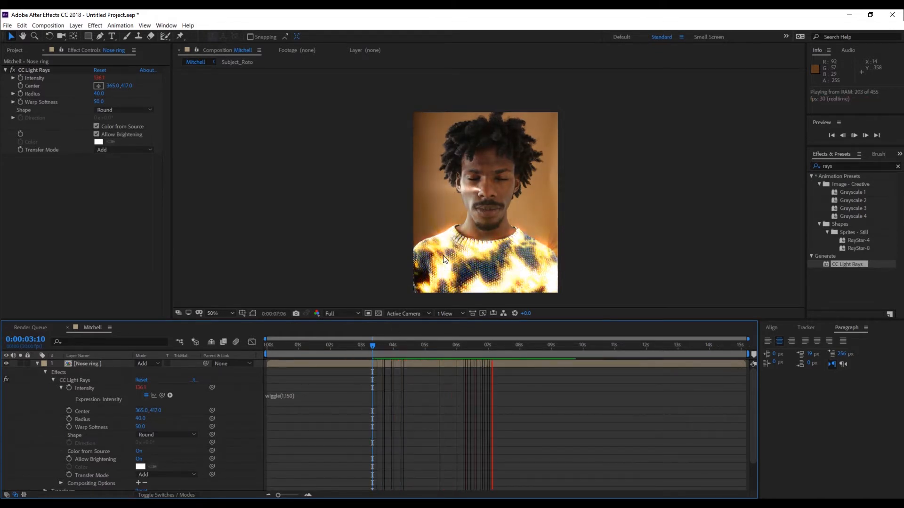
key(space)
scroll(475, 199, up, 1)
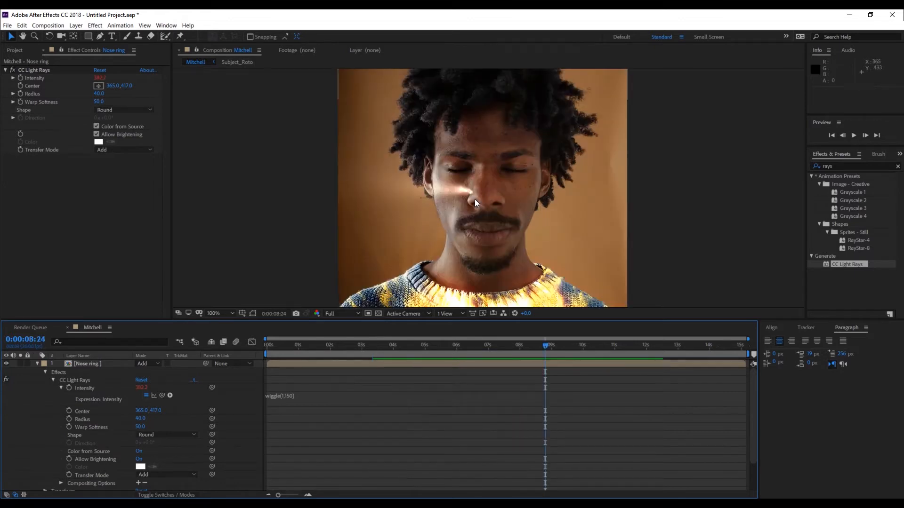
key(space)
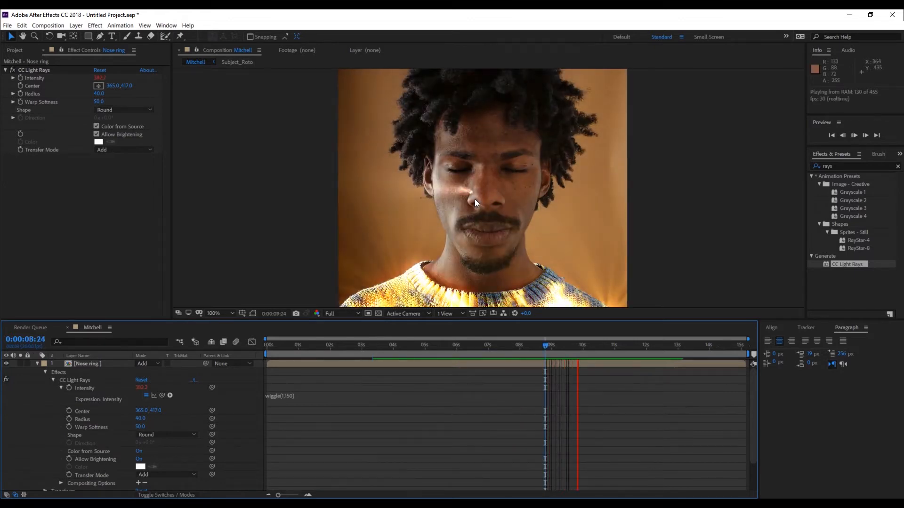
Preview the flickering nose ring ray from the start of the composition.
key(space)
drag(620, 351, 268, 354)
key(space)
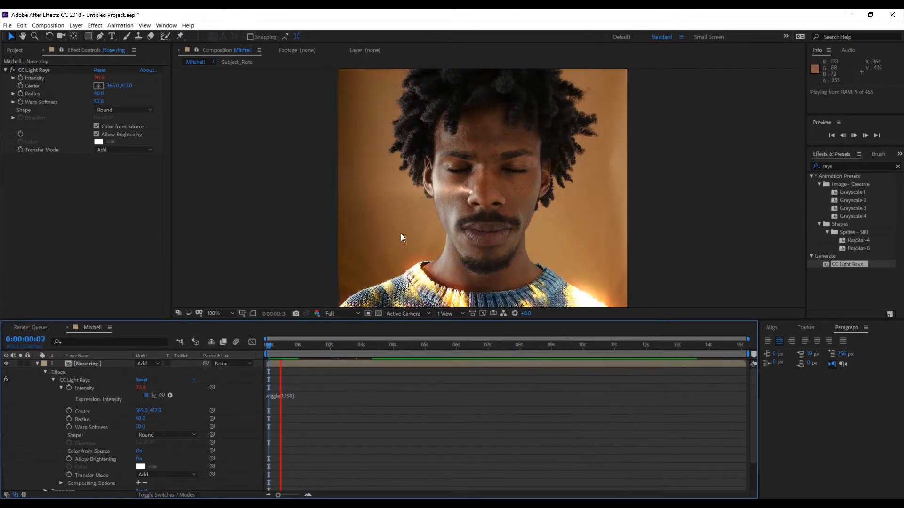
key(space)
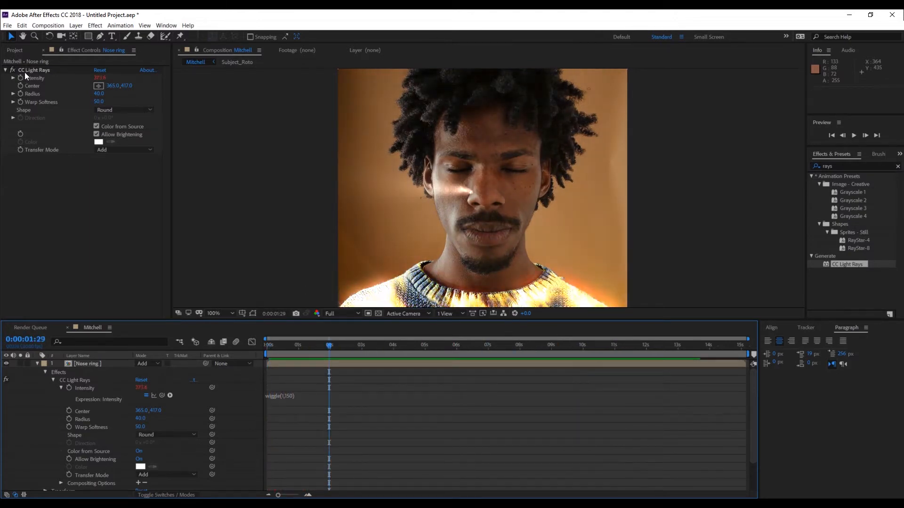
Try the nose ring's CC Light Rays center at 359.5, 422.5 and preview the ray with the whole portrait in view.
click(99, 85)
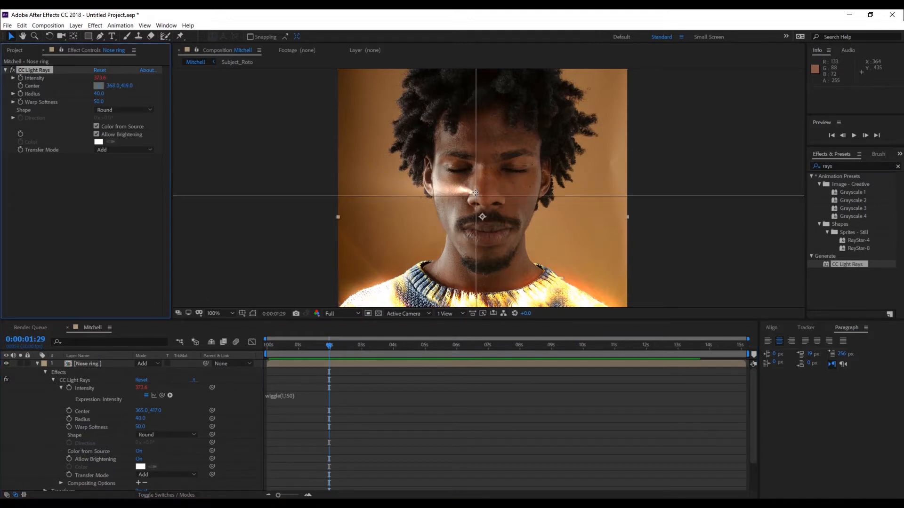
click(475, 194)
key(period)
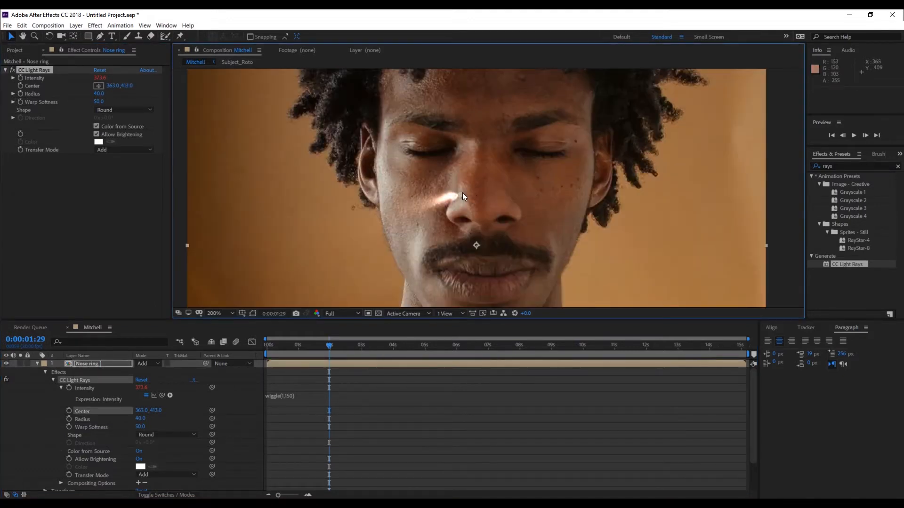
drag(461, 193, 459, 200)
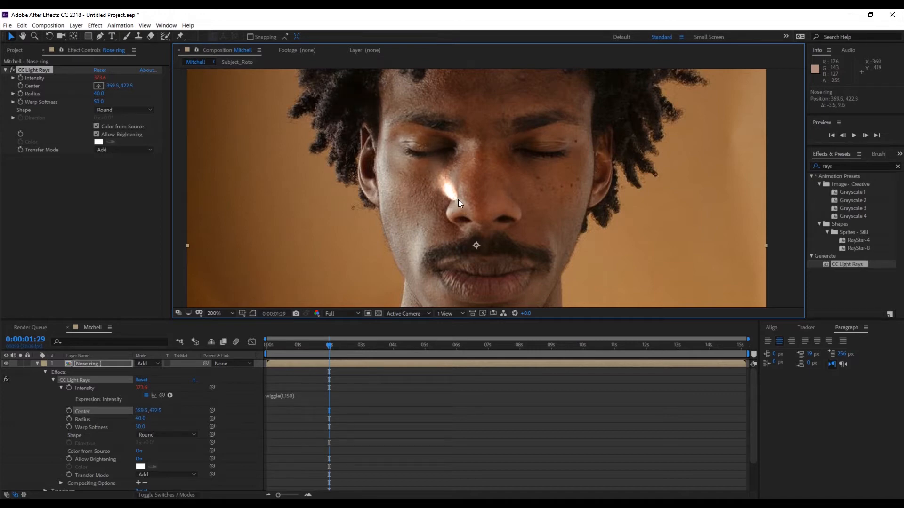
key(comma)
key(comma)
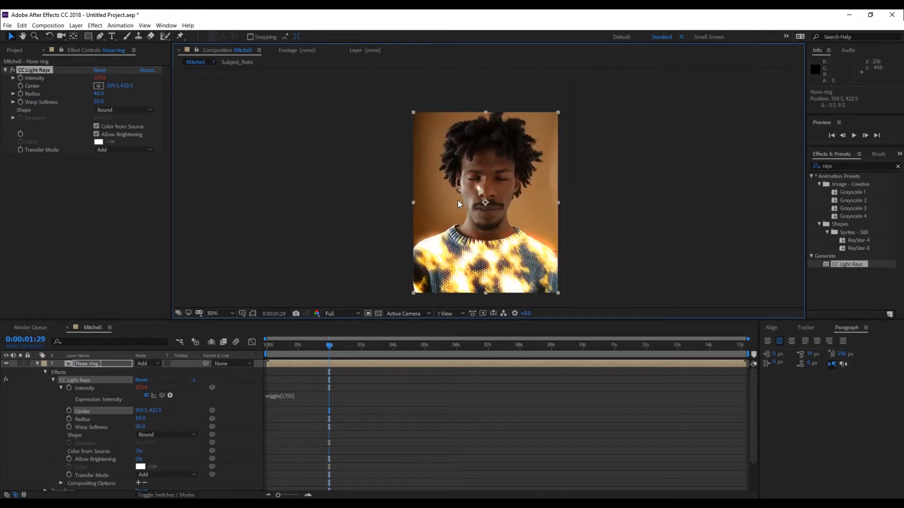
click(348, 254)
key(space)
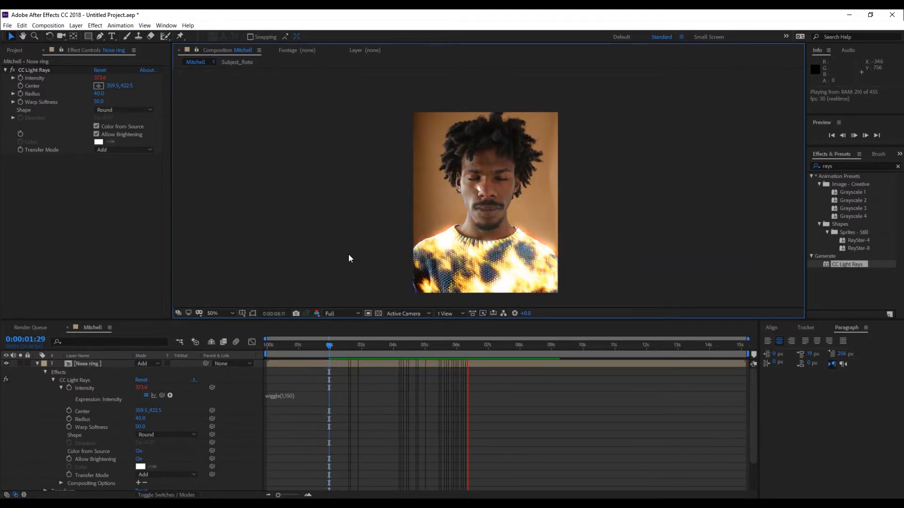
Reposition the nose ring's CC Light Rays center just beside the ring at about 362.3, 421.5.
scroll(492, 193, up, 4)
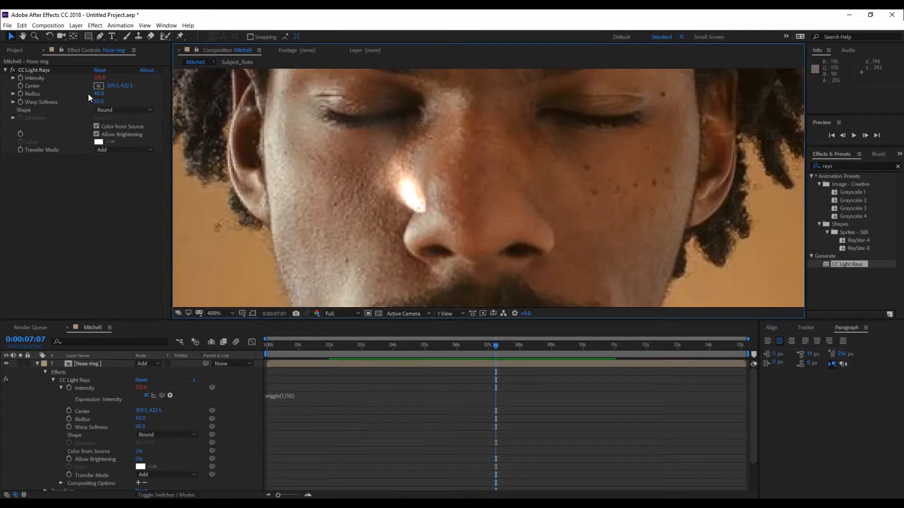
click(99, 86)
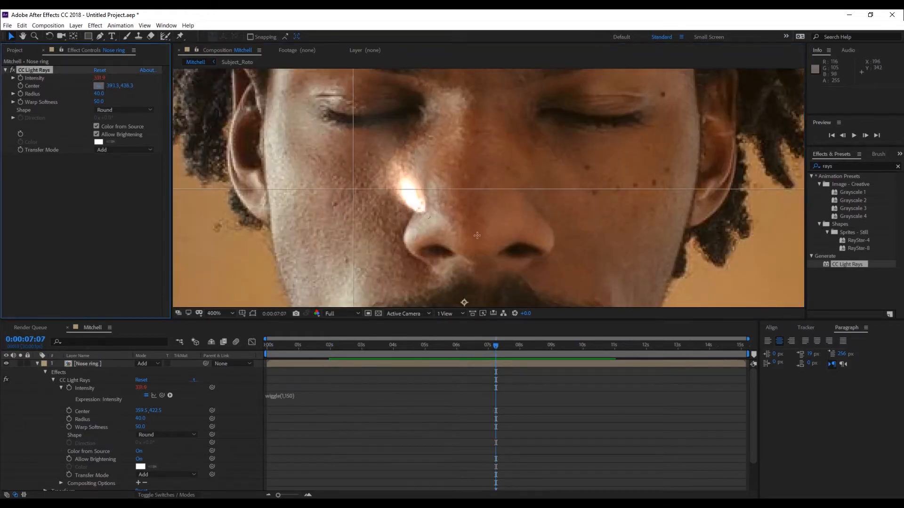
click(428, 217)
drag(428, 216, 430, 213)
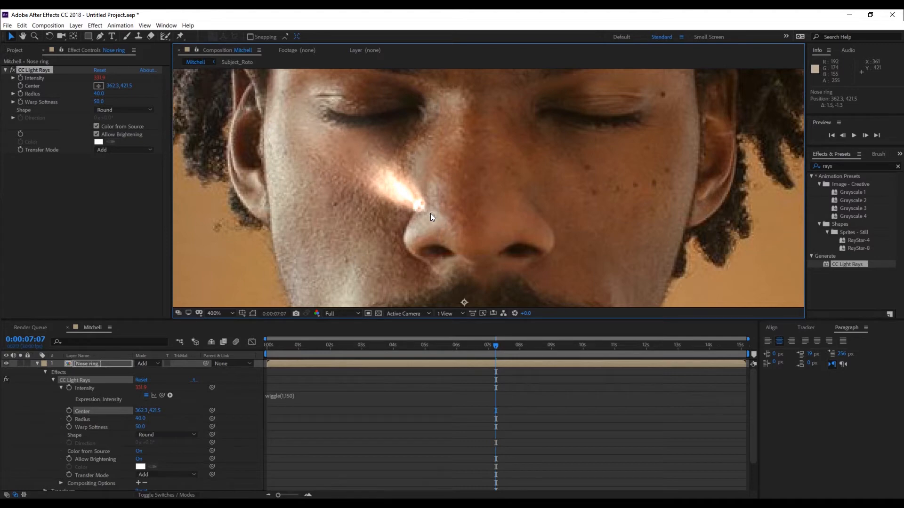
Lower the Nose ring layer's opacity to 64%.
click(37, 363)
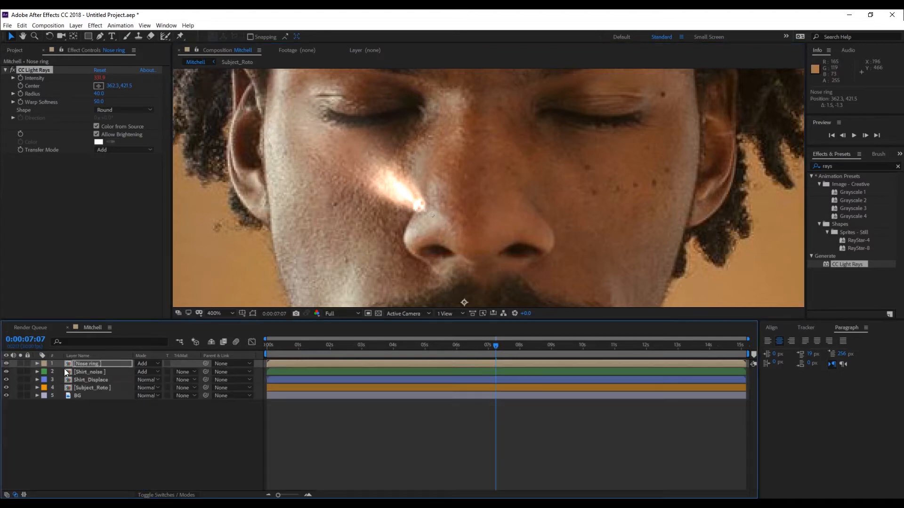
click(83, 363)
key(t)
drag(140, 372, 126, 377)
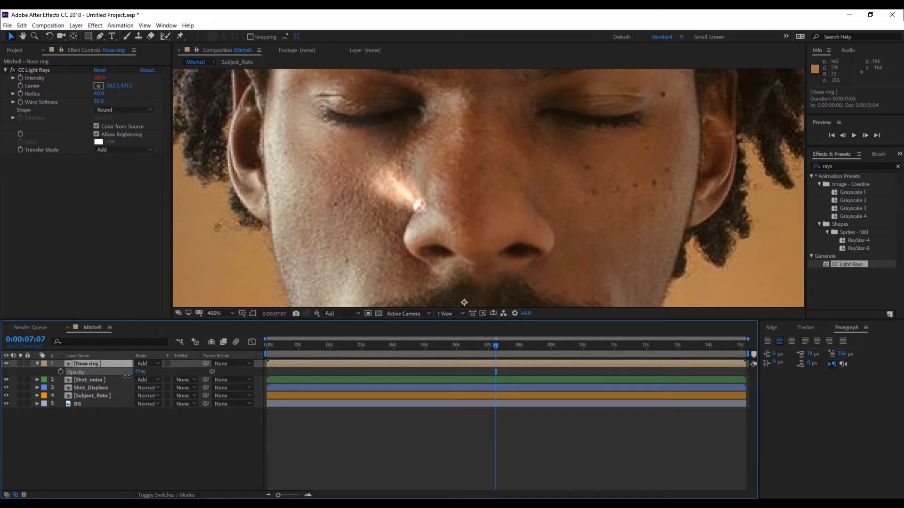
click(317, 459)
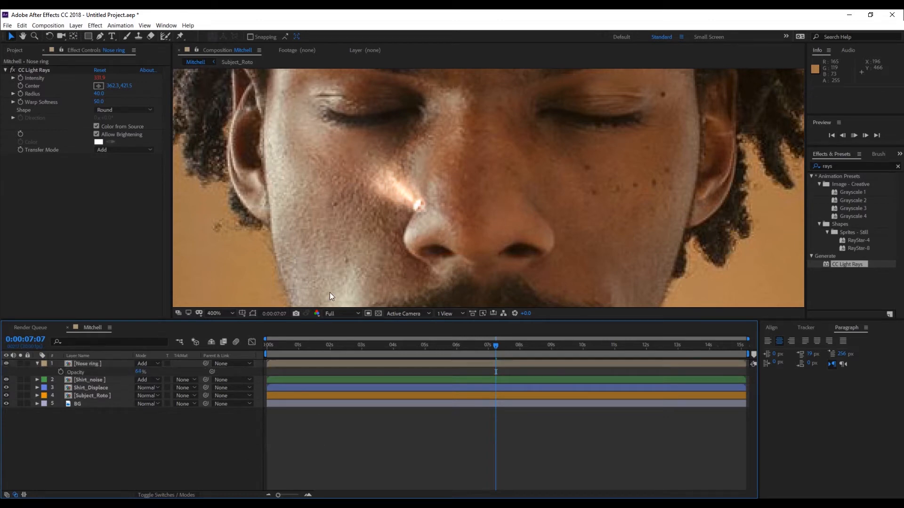
Preview the softened nose ring ray close up, then play the whole composition from its start.
key(space)
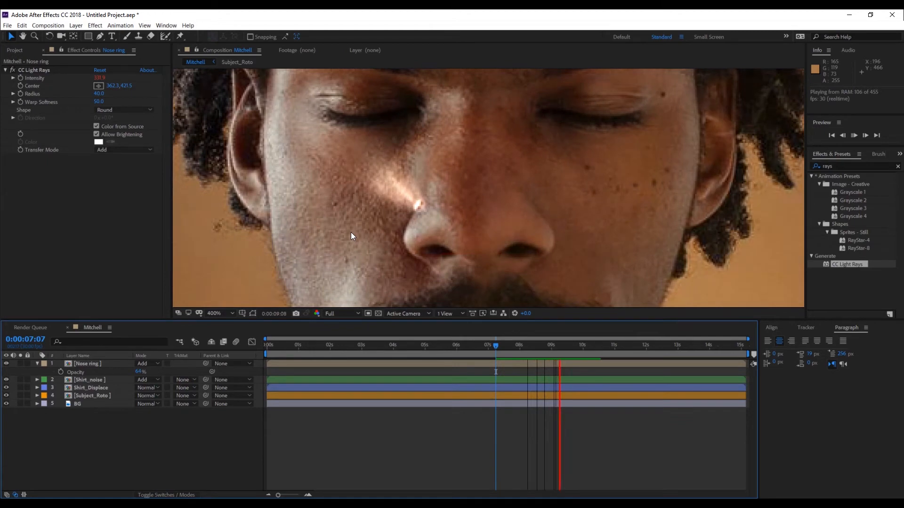
key(space)
scroll(351, 235, down, 3)
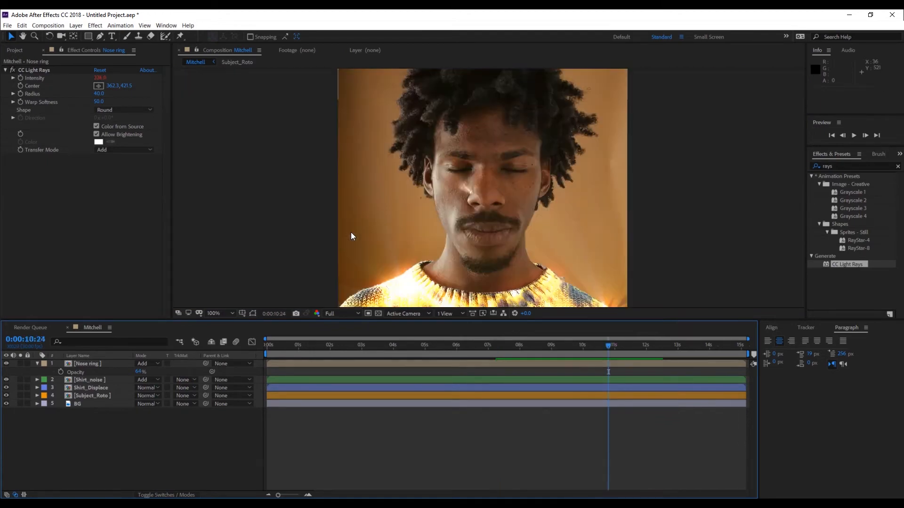
key(space)
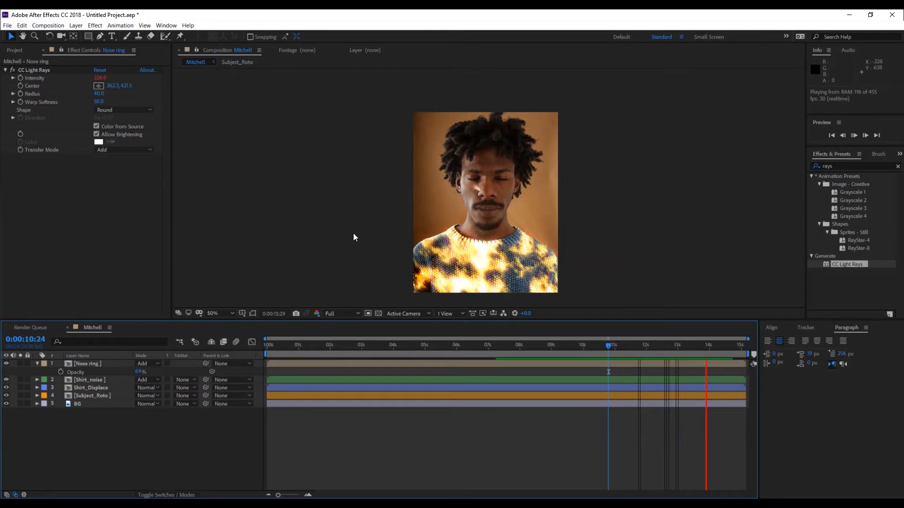
key(space)
drag(735, 347, 227, 379)
key(space)
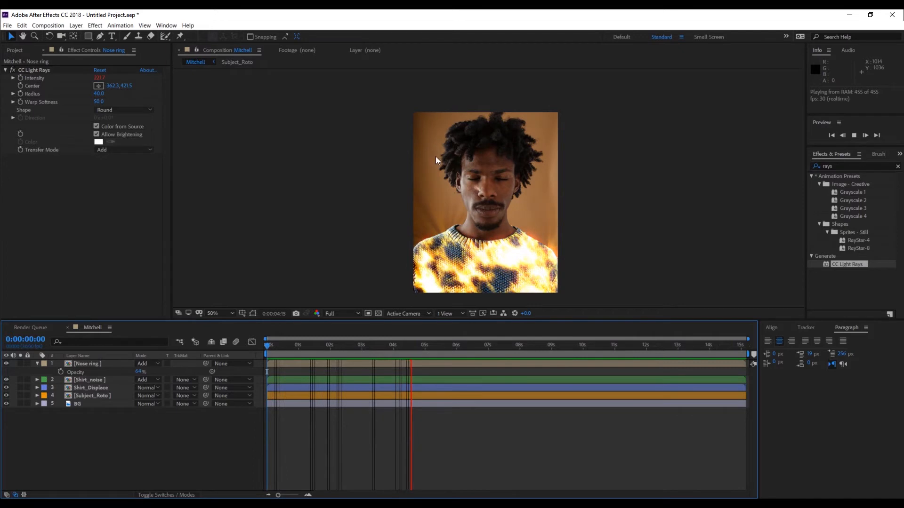
key(space)
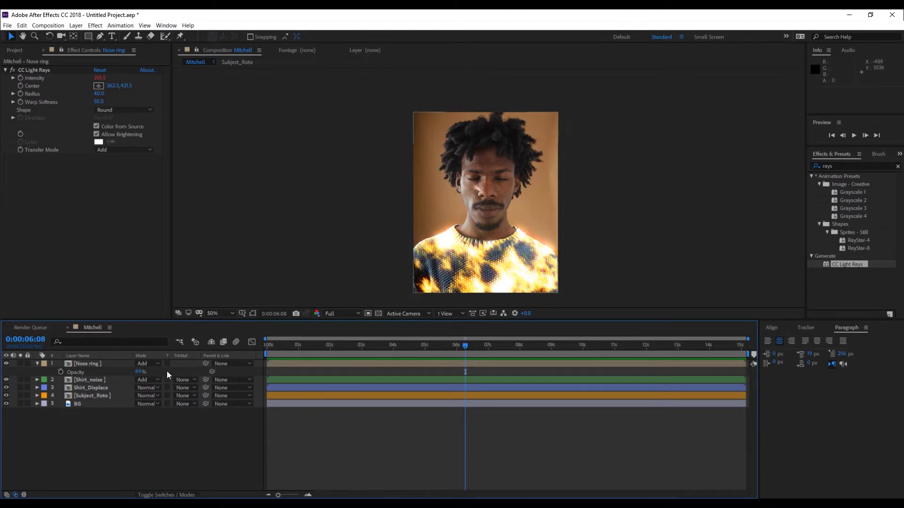
Begin a Pen tool path on a new shape layer at the hair below the left ear, and hide that layer while tracing.
click(38, 363)
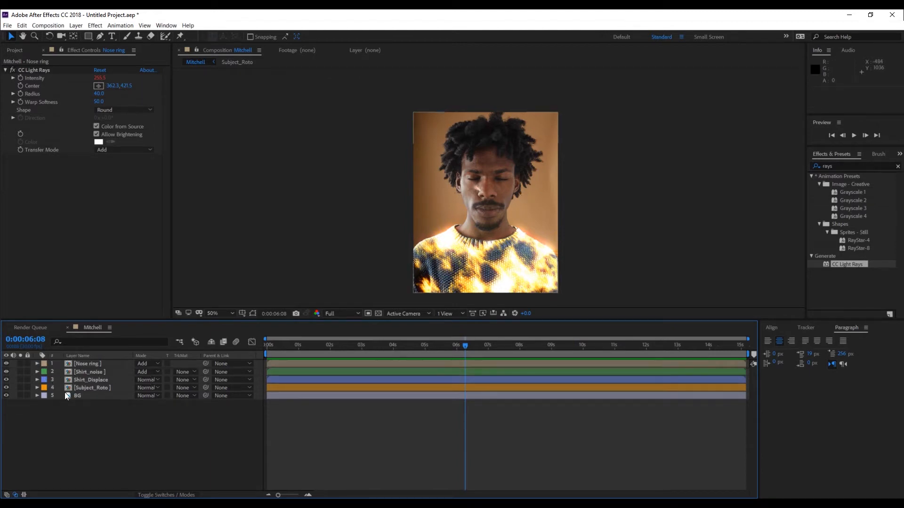
scroll(446, 197, up, 6)
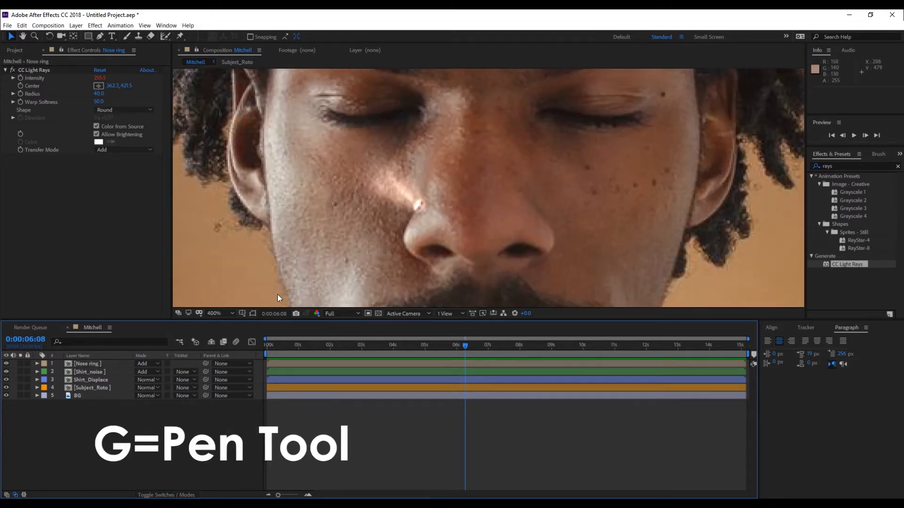
click(264, 233)
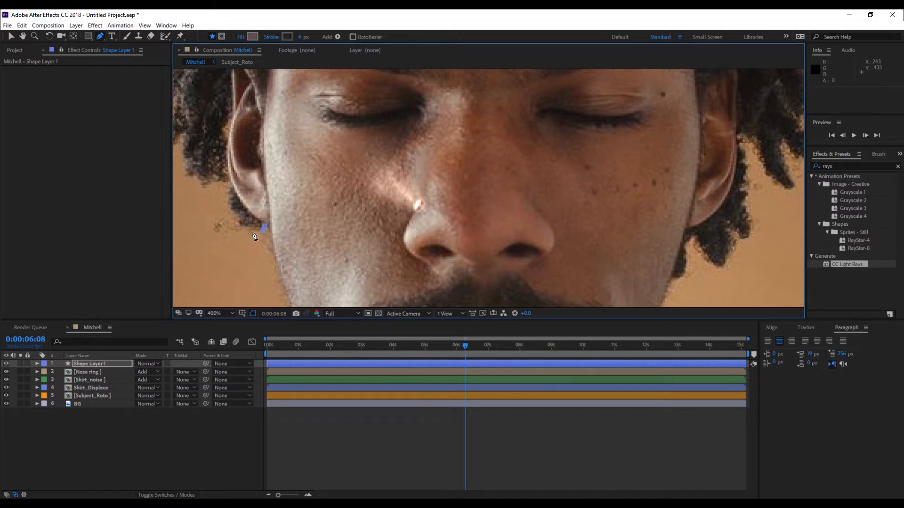
click(253, 232)
click(246, 231)
click(6, 364)
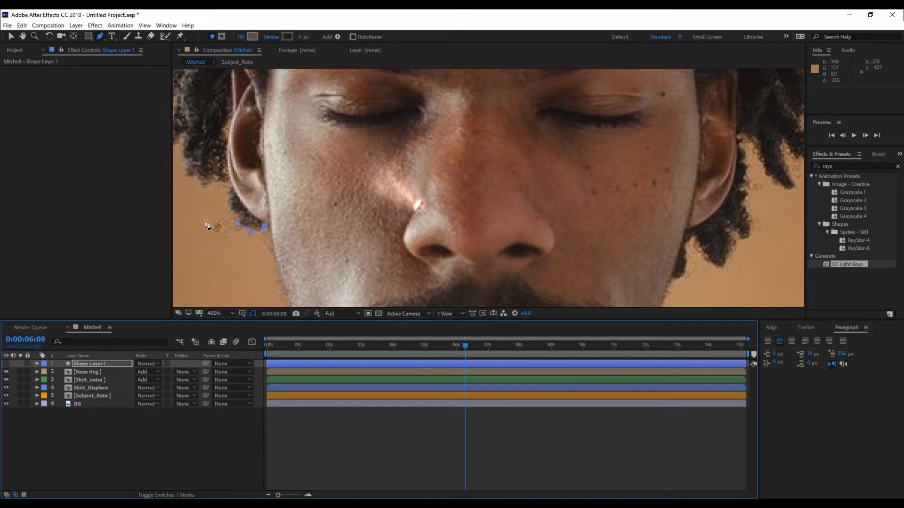
Continue the pen path closely along the lower hair locks beside the left ear.
scroll(190, 238, up, 1)
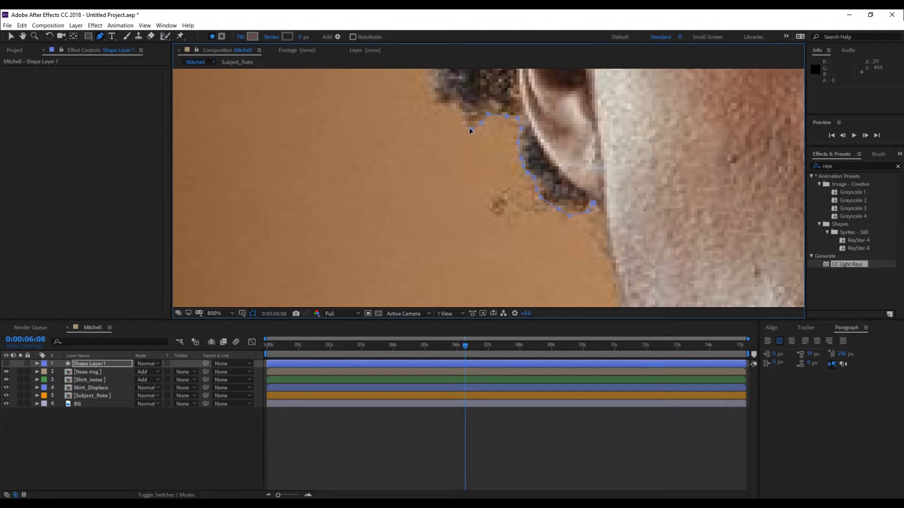
click(458, 107)
click(436, 98)
key(space)
drag(500, 104, 457, 257)
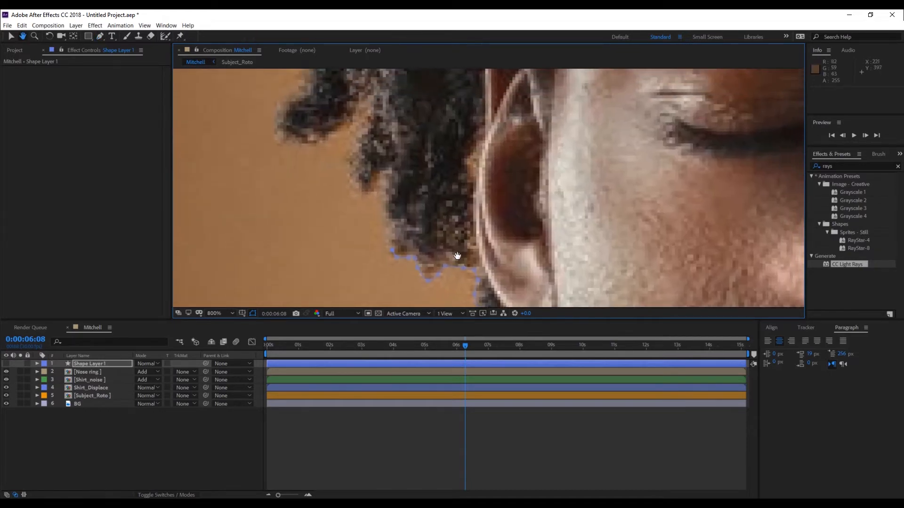
click(387, 240)
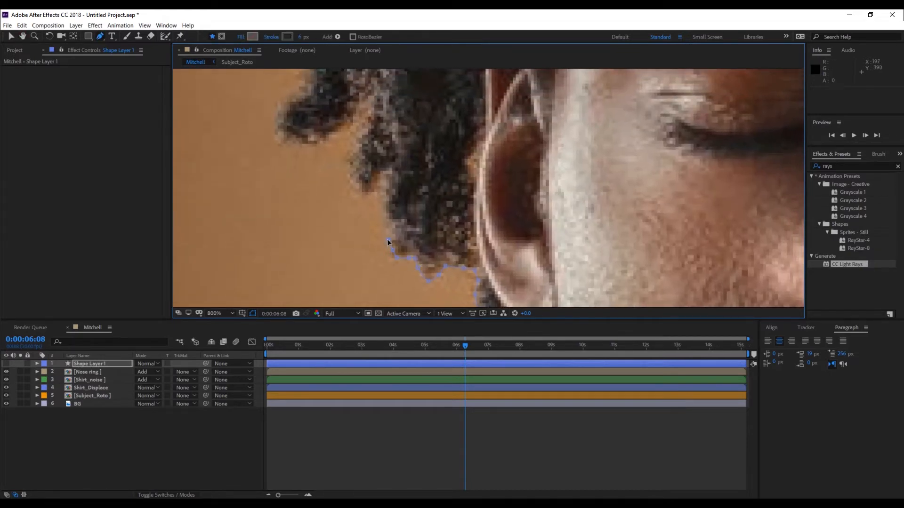
click(382, 200)
click(382, 184)
click(354, 196)
click(346, 165)
click(351, 153)
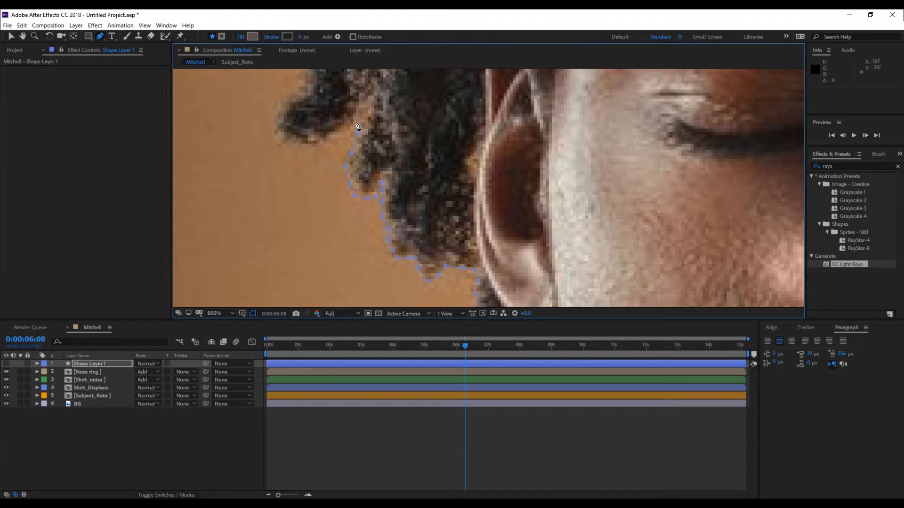
click(333, 141)
click(310, 147)
click(276, 141)
click(271, 128)
click(279, 104)
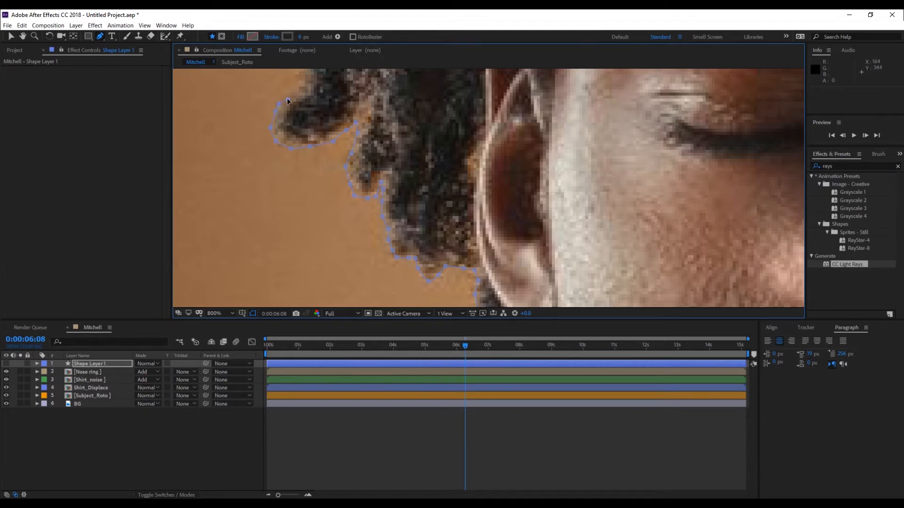
click(301, 88)
Trace the pen path up the left side of the hair toward the crown.
drag(320, 93, 355, 210)
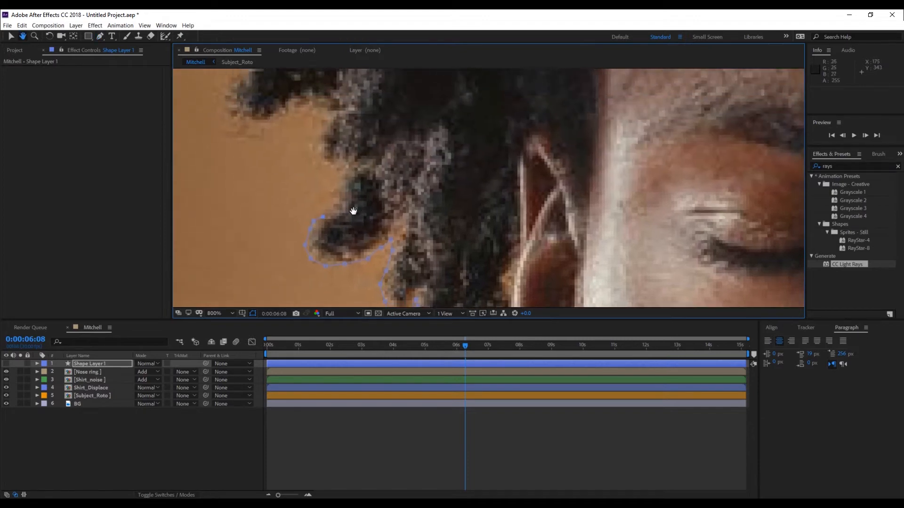
click(339, 188)
click(340, 175)
click(333, 165)
click(319, 160)
click(317, 152)
drag(315, 141, 349, 234)
click(348, 231)
drag(341, 94, 388, 225)
click(388, 225)
drag(375, 160, 439, 280)
drag(466, 95, 423, 232)
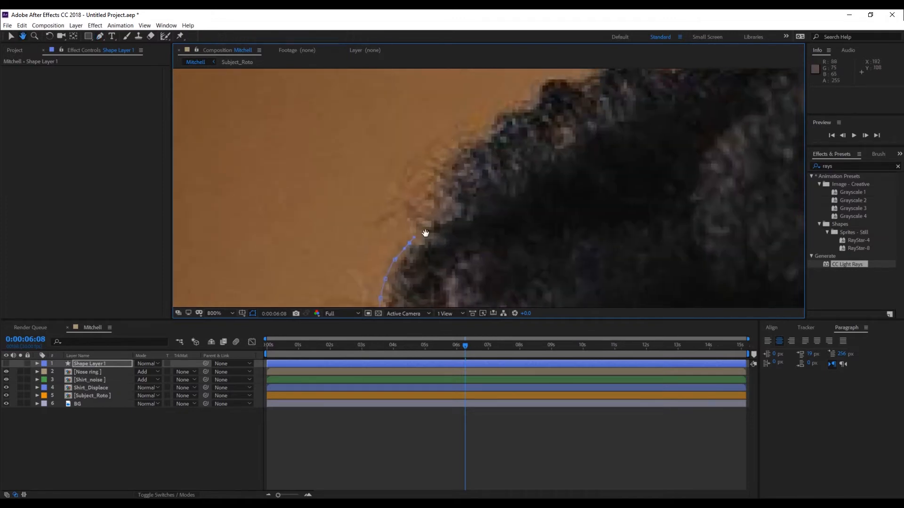
click(421, 212)
click(450, 144)
click(526, 100)
Trace the pen path across the top of the hair, passing slightly above the image edge over the central tuft.
drag(532, 98, 370, 212)
click(434, 195)
click(531, 185)
click(593, 166)
drag(593, 166, 365, 221)
click(497, 211)
click(579, 135)
click(680, 230)
click(691, 246)
drag(697, 226, 447, 252)
click(445, 208)
click(474, 128)
click(674, 104)
click(669, 210)
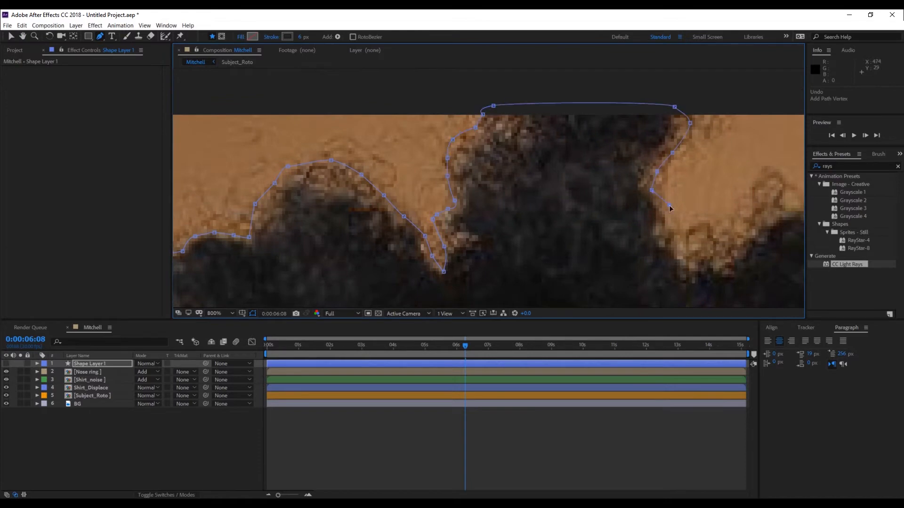
Trace the pen path down the upper right slope of the hair to the outer locks.
drag(669, 210, 406, 169)
click(529, 162)
click(671, 177)
drag(738, 273, 523, 147)
click(552, 229)
click(584, 277)
drag(583, 277, 358, 70)
click(499, 286)
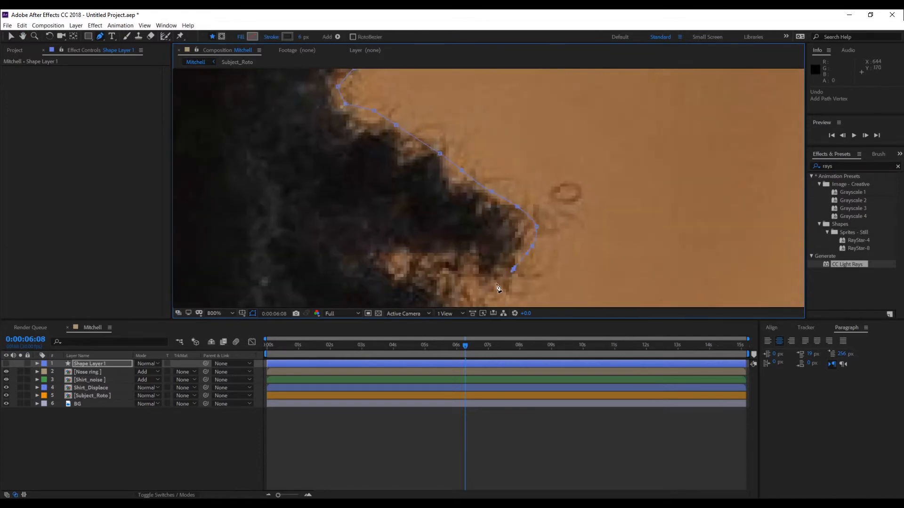
drag(499, 286, 385, 161)
click(401, 250)
click(499, 260)
Trace the pen path around the right-side hair locks, ending at the hair below the right ear.
drag(528, 300, 367, 140)
click(354, 201)
click(370, 269)
drag(343, 294, 454, 185)
click(427, 198)
click(317, 185)
click(334, 254)
click(349, 270)
drag(367, 292, 283, 155)
click(239, 254)
drag(239, 255, 433, 104)
click(304, 250)
drag(304, 250, 361, 127)
click(375, 218)
click(320, 262)
click(304, 263)
drag(233, 173, 328, 68)
click(326, 188)
click(314, 259)
drag(295, 247, 339, 163)
click(318, 232)
click(286, 214)
click(226, 250)
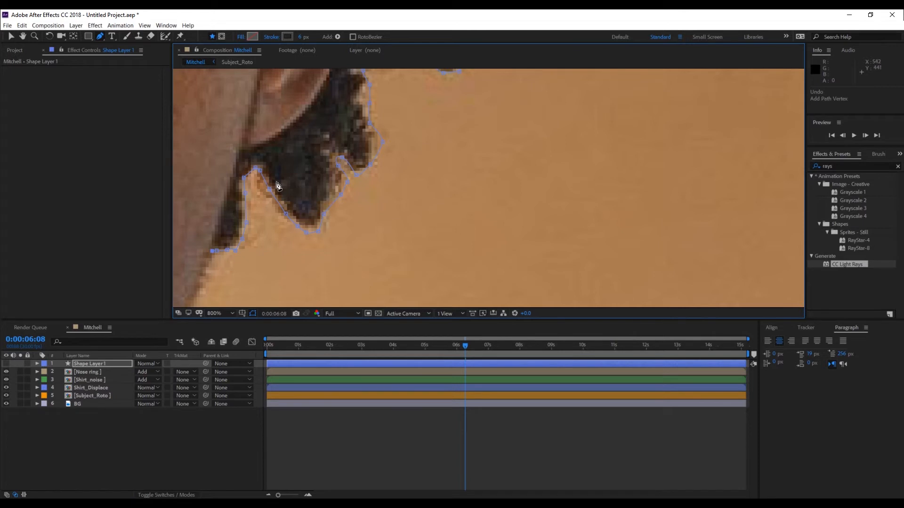
Make Shape Layer 1 visible again and inspect its outline around the hair.
scroll(283, 193, down, 3)
scroll(306, 194, down, 2)
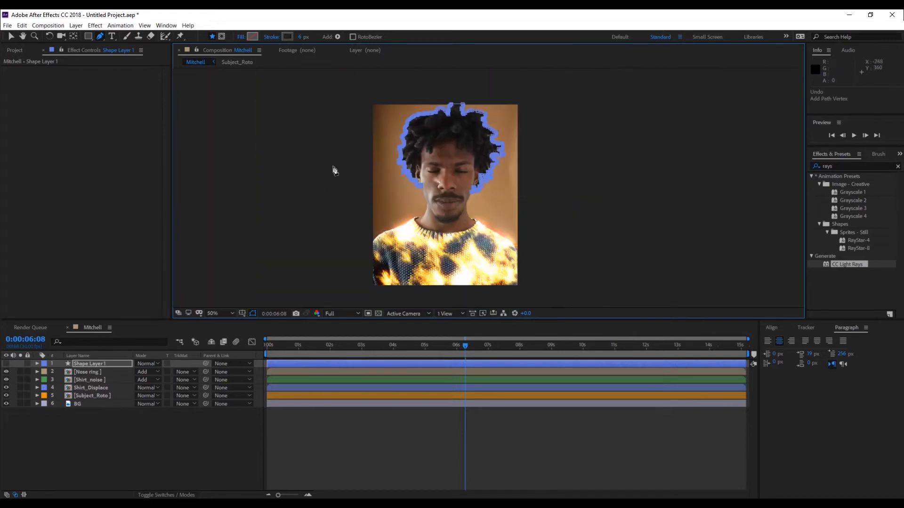
click(95, 364)
click(6, 363)
scroll(374, 169, up, 2)
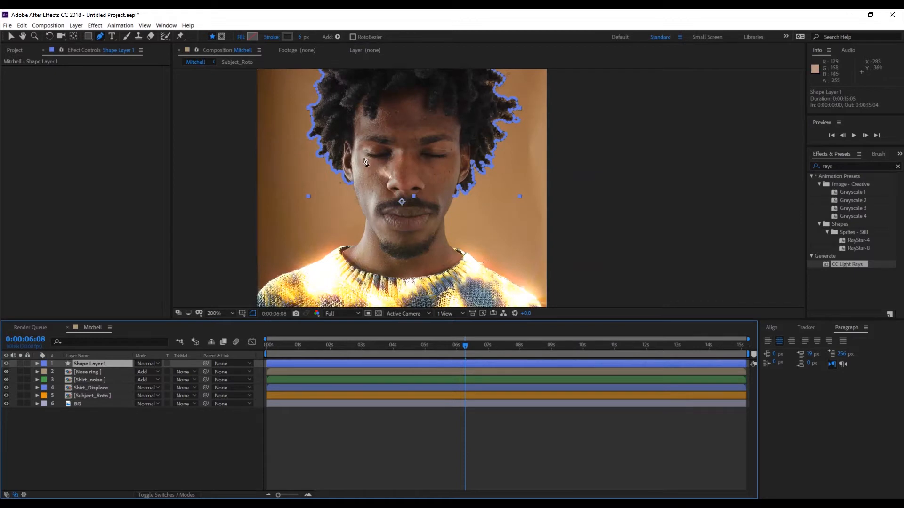
scroll(373, 168, up, 2)
drag(350, 108, 474, 221)
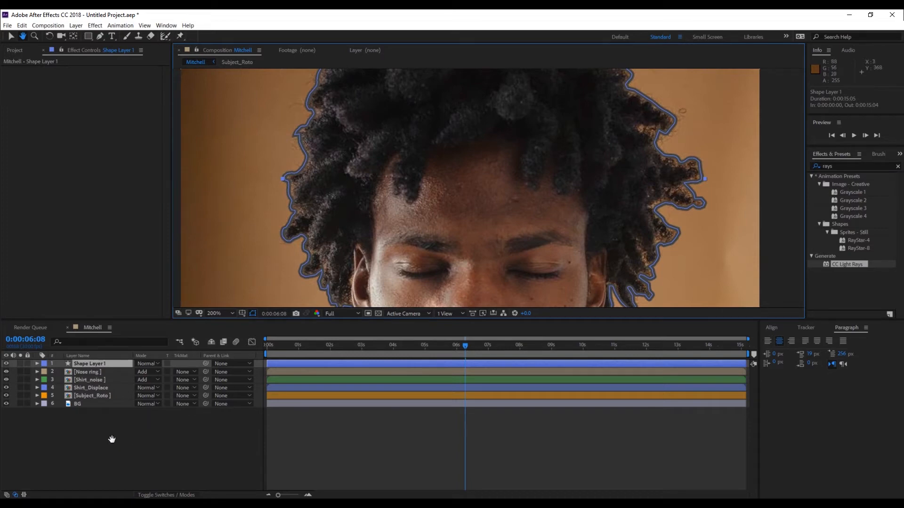
Set Shape Layer 1's stroke color to bright cyan, 00FFDD.
key(v)
click(98, 364)
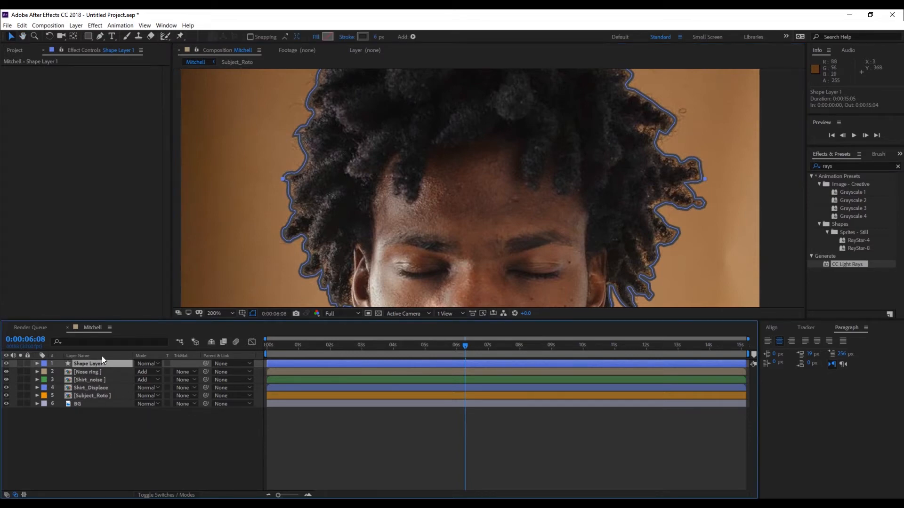
click(366, 40)
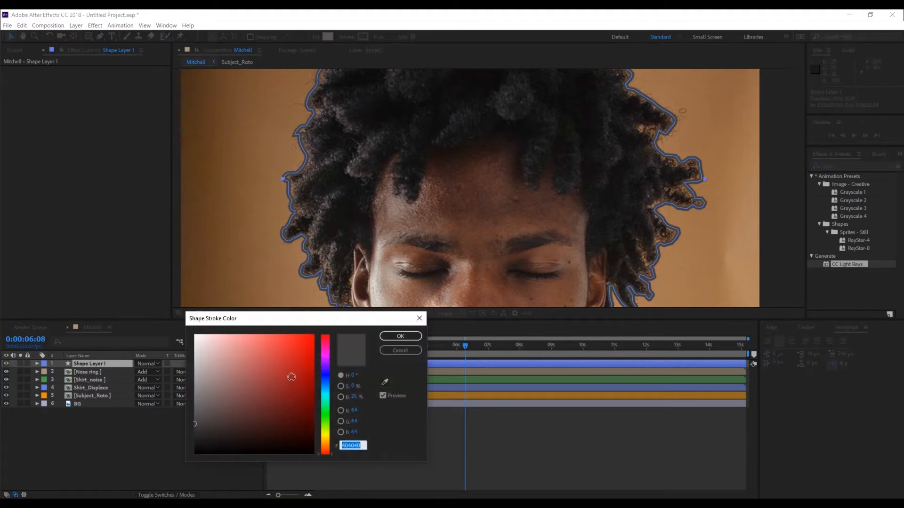
click(325, 427)
mouse_move(328, 428)
mouse_down()
mouse_move(329, 439)
mouse_move(330, 396)
mouse_up()
drag(301, 354, 333, 296)
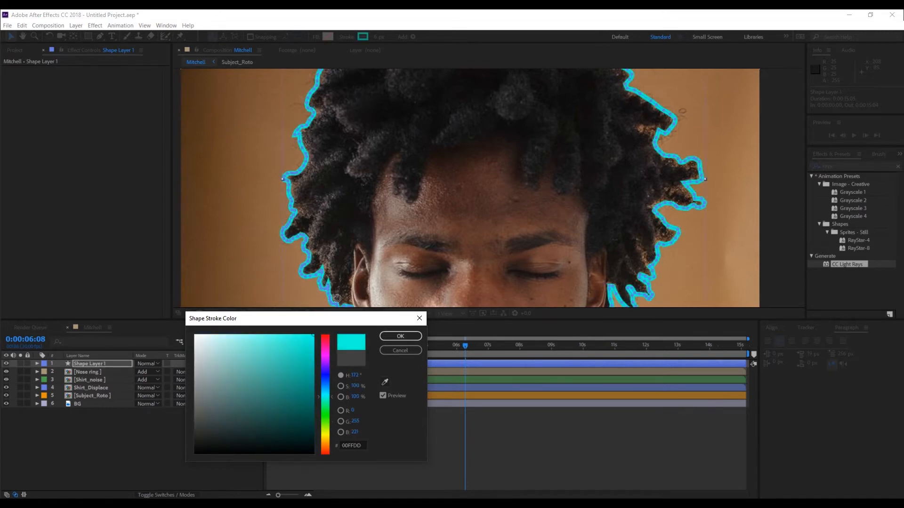
click(408, 337)
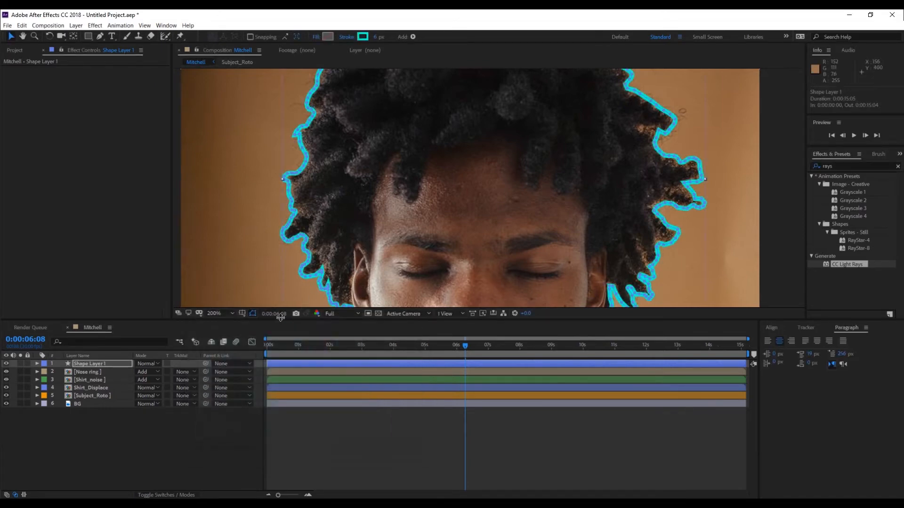
Try stroke widths of 2 px and 1 px on the cyan hair outline.
click(253, 312)
key(comma)
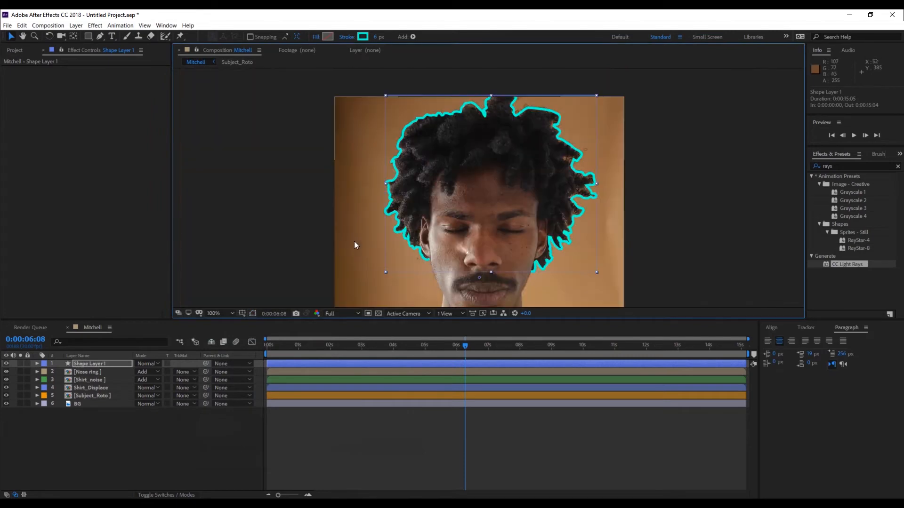
click(375, 37)
text(2)
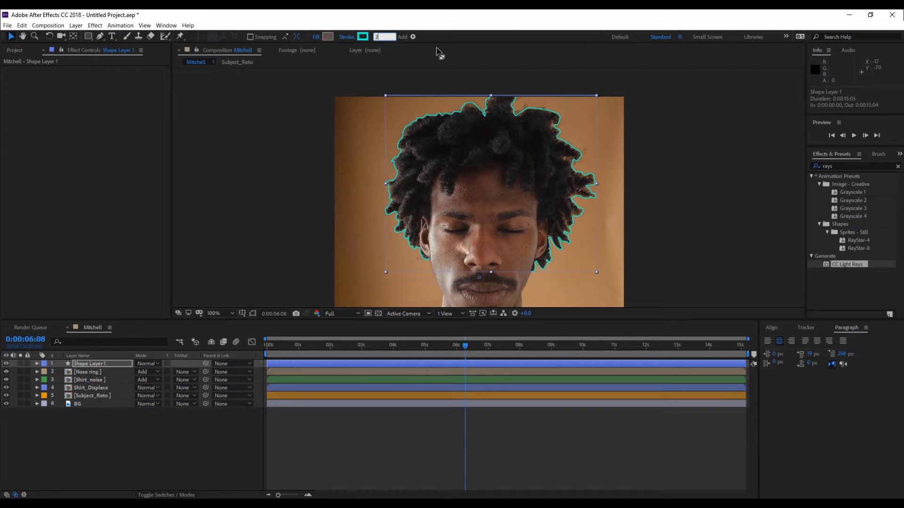
key(Return)
click(377, 37)
text(1)
key(Return)
scroll(498, 165, down, 1)
scroll(506, 177, up, 1)
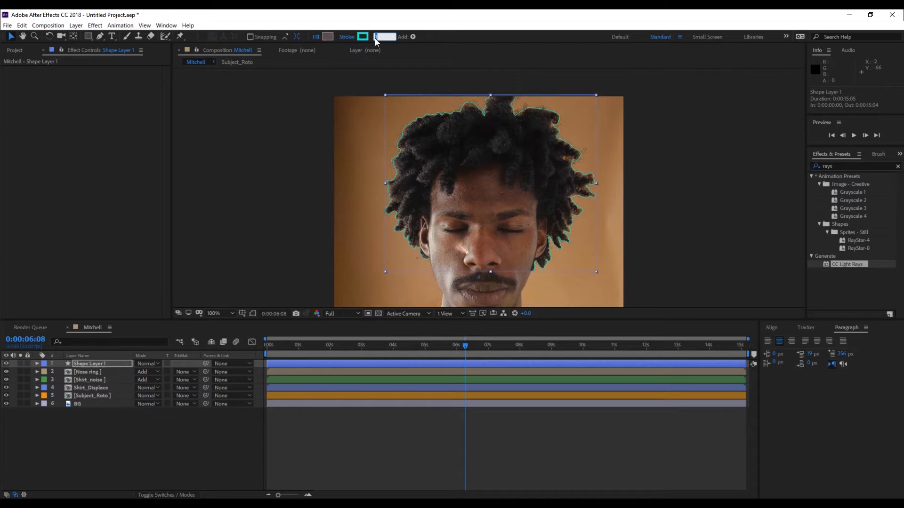
Set the hair outline's stroke width to 1.5 px and deselect the layer to check the line.
text(.5)
key(Return)
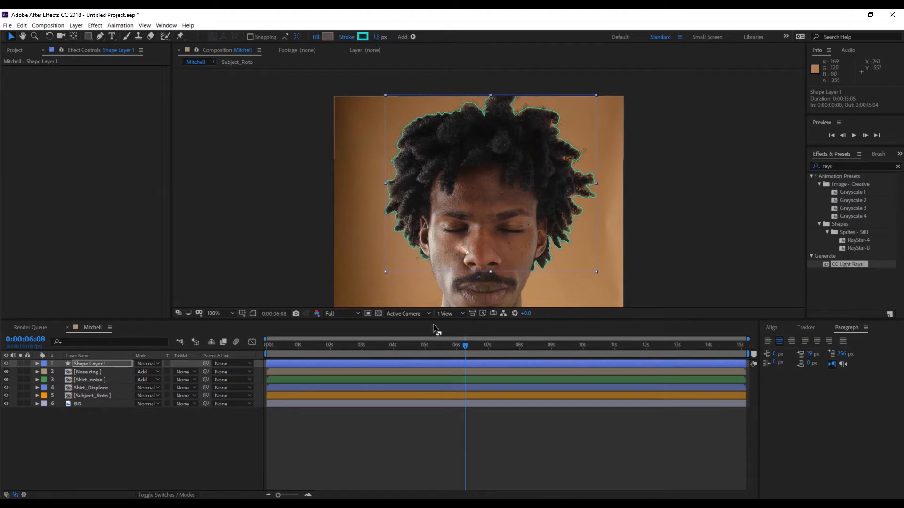
click(438, 431)
scroll(459, 207, down, 2)
scroll(483, 229, down, 2)
scroll(482, 229, up, 4)
scroll(482, 229, down, 1)
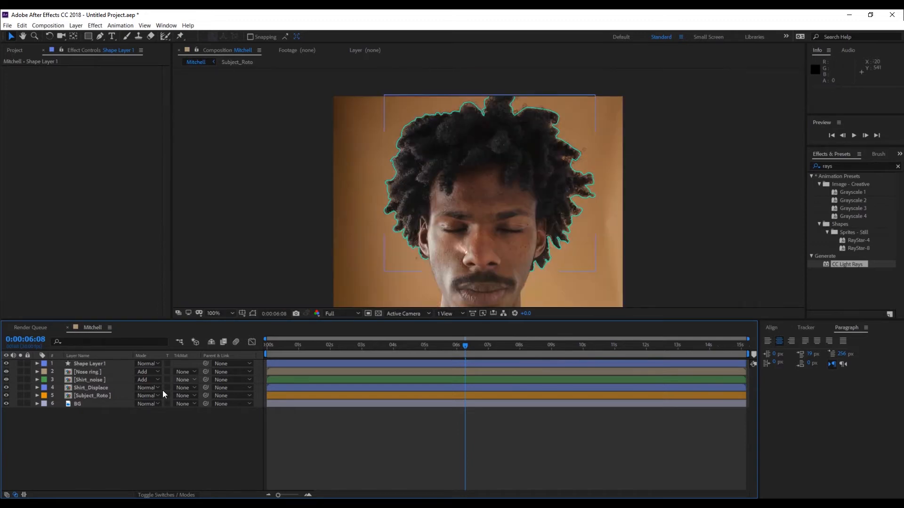
Add Trim Paths to Shape Layer 1's contents and set its End to 6%.
click(37, 364)
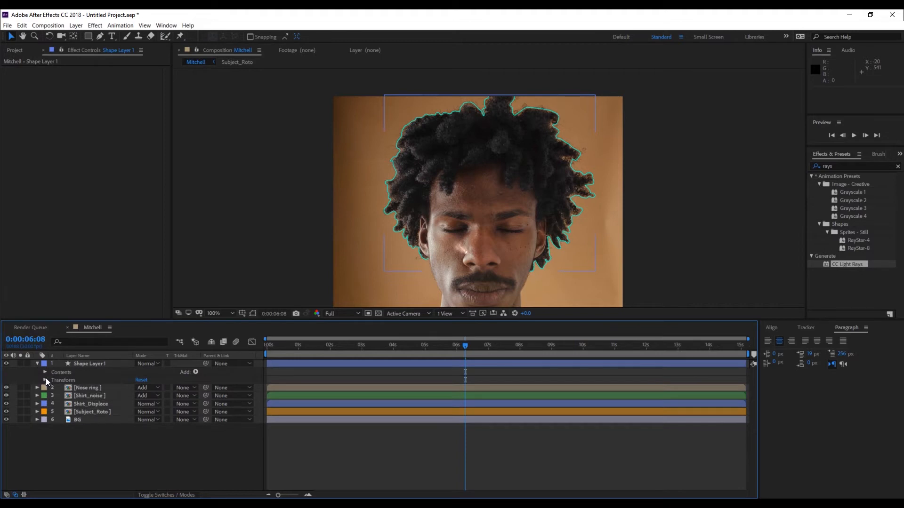
click(44, 372)
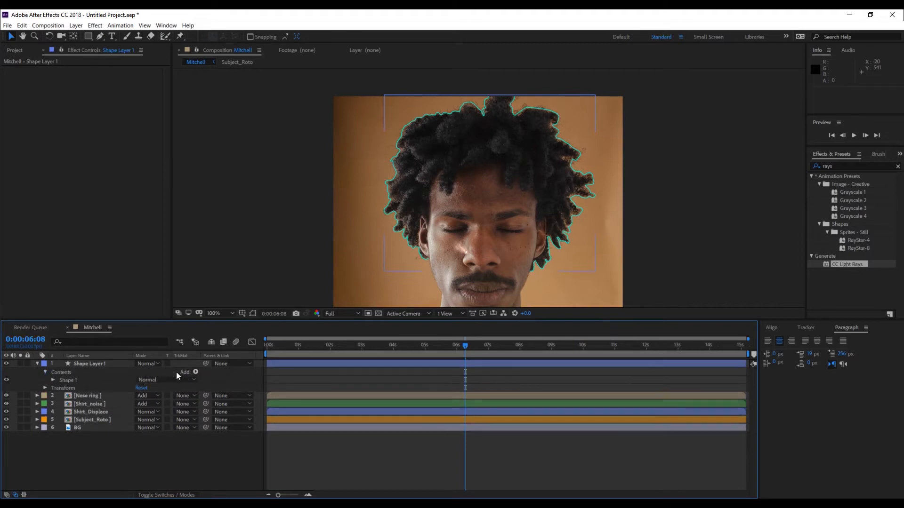
click(196, 372)
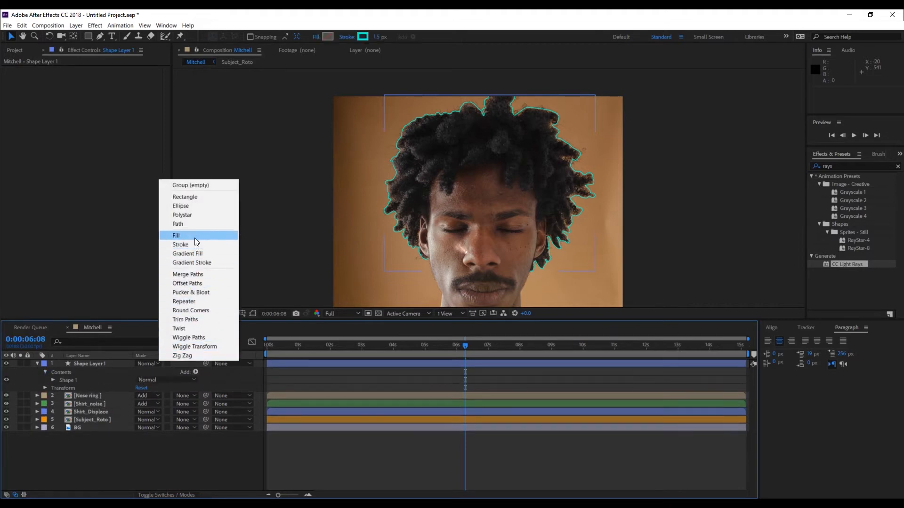
click(189, 320)
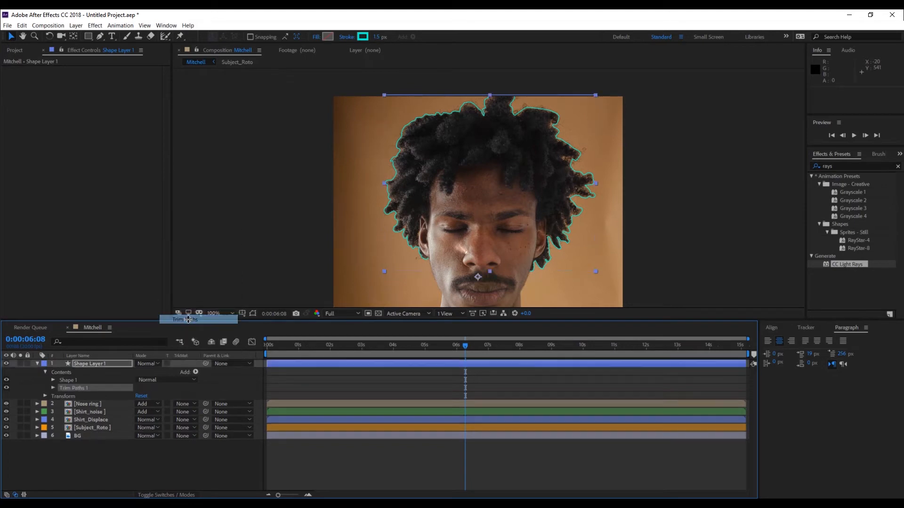
click(53, 387)
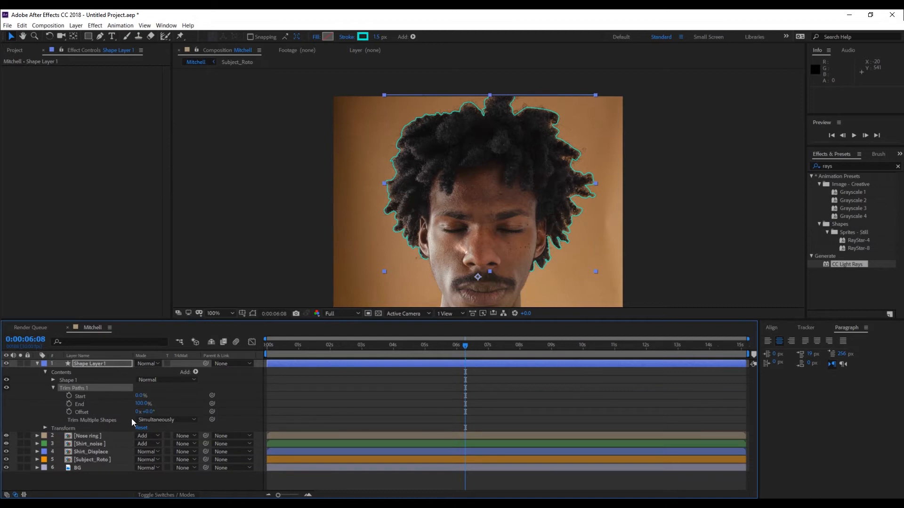
mouse_move(141, 403)
mouse_down()
mouse_move(80, 404)
mouse_move(158, 428)
mouse_move(113, 420)
mouse_up()
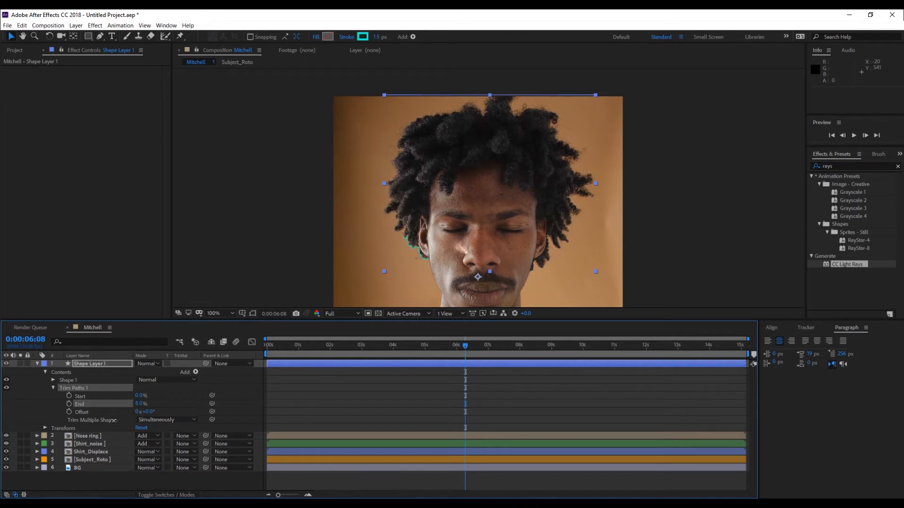
Apply the expression time*100 to the Trim Paths Offset and preview the line travelling around the hair.
mouse_move(147, 412)
mouse_down()
mouse_move(254, 416)
mouse_move(385, 452)
mouse_move(264, 424)
mouse_move(153, 422)
mouse_up()
alt+click(69, 412)
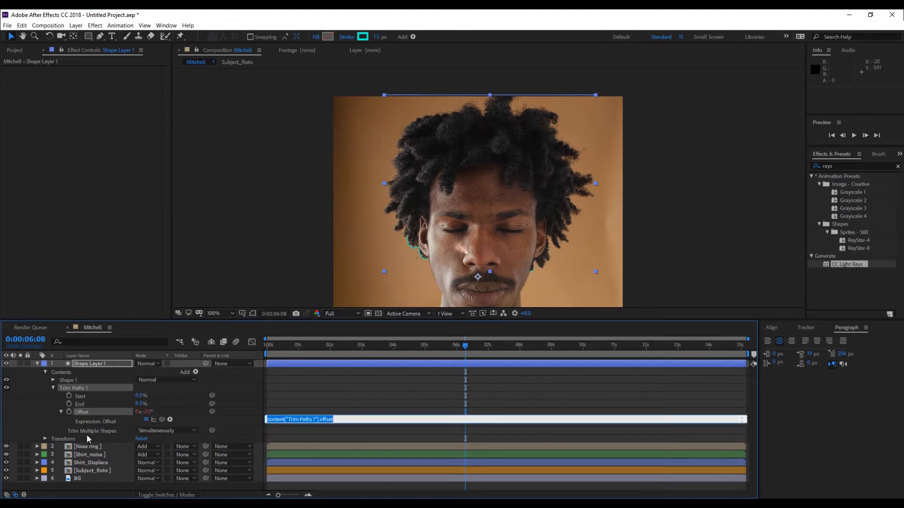
text(time)
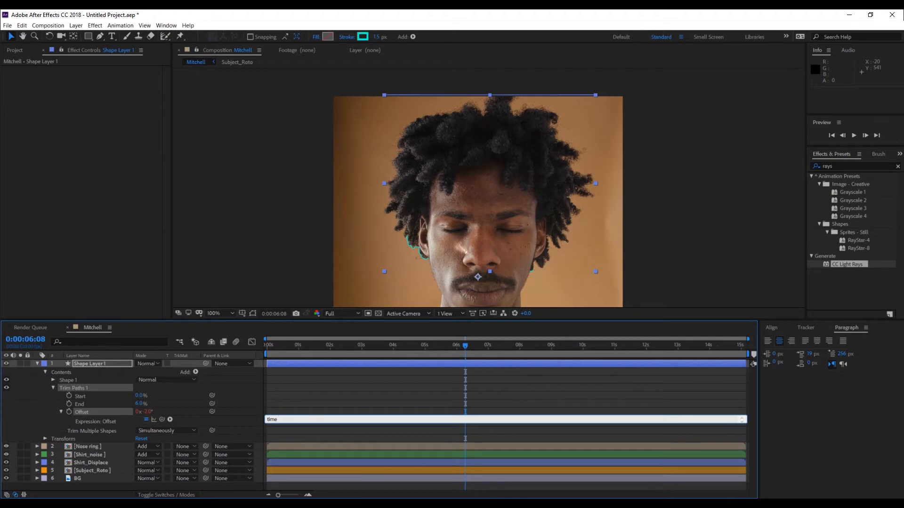
text(*100)
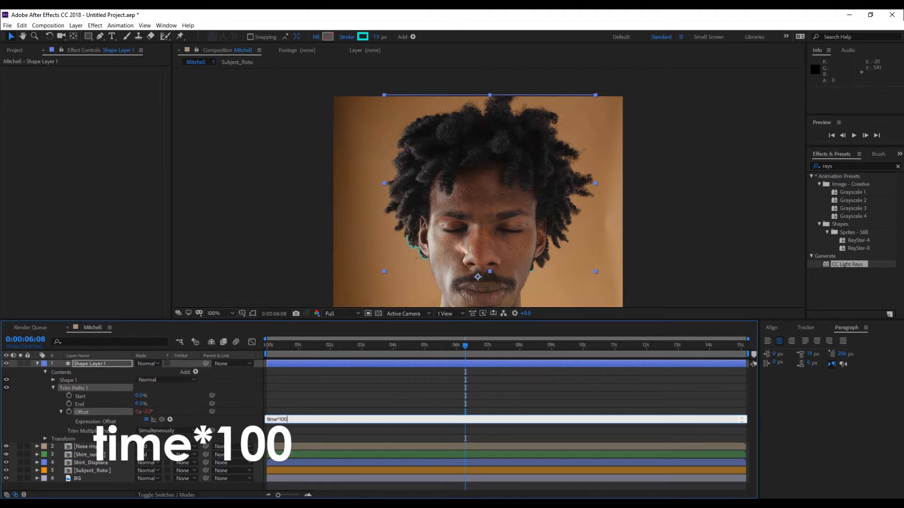
click(245, 427)
key(space)
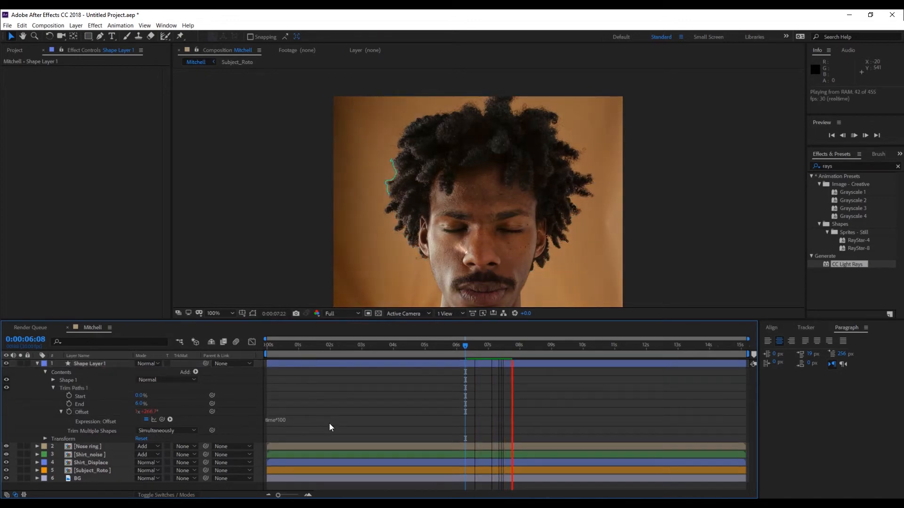
drag(506, 357, 476, 356)
key(space)
key(space)
Try a slower Offset expression of time*25 and preview the motion.
click(283, 419)
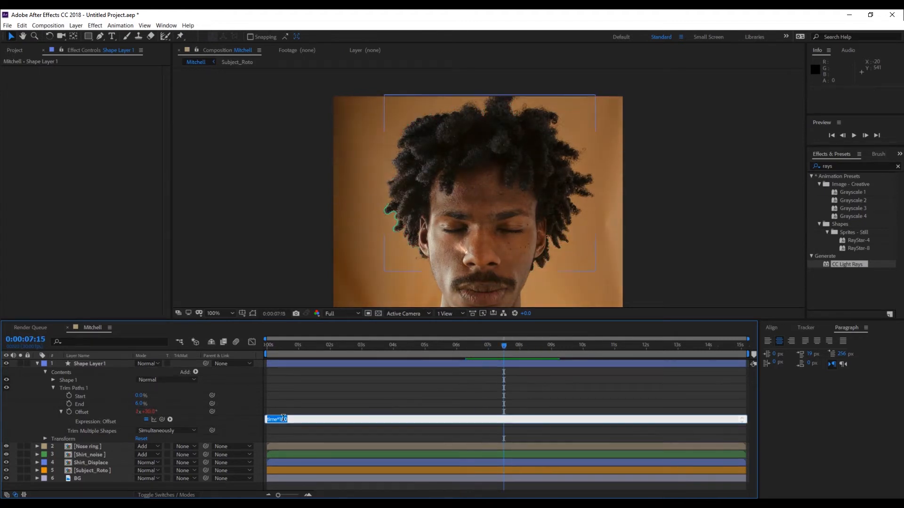
drag(289, 423, 280, 423)
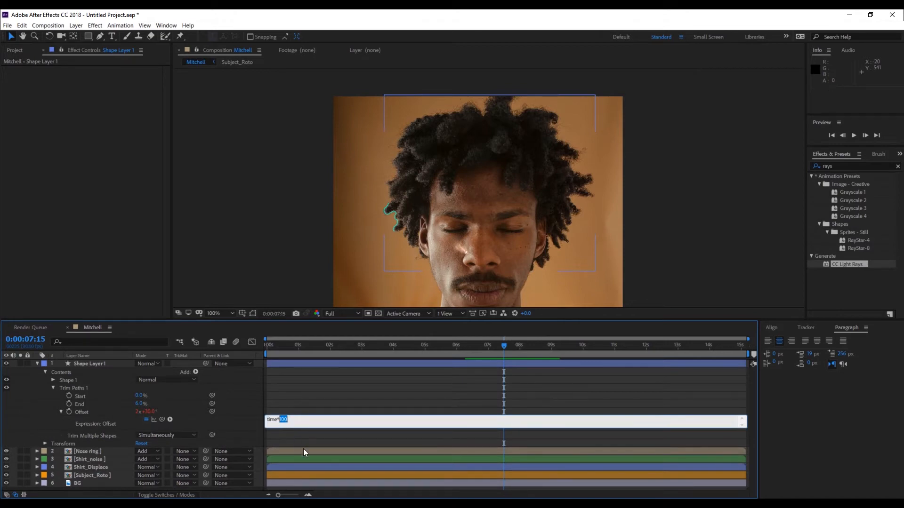
text(25)
click(241, 430)
key(space)
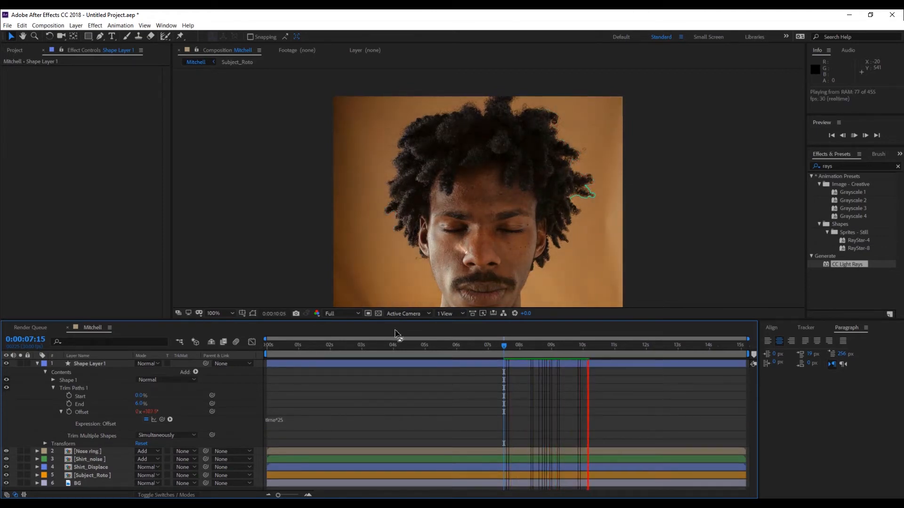
Try the Offset expression time*50 and preview it from the start of the composition.
click(283, 420)
drag(285, 420, 280, 419)
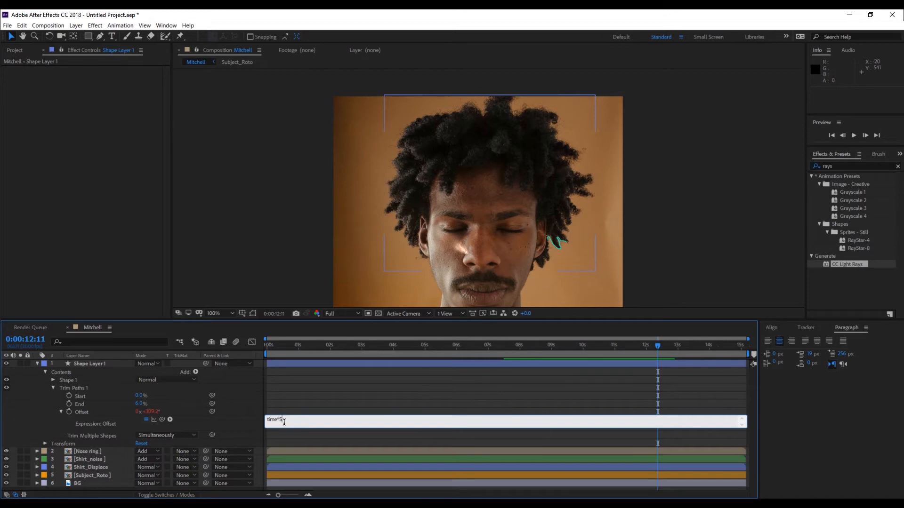
click(251, 429)
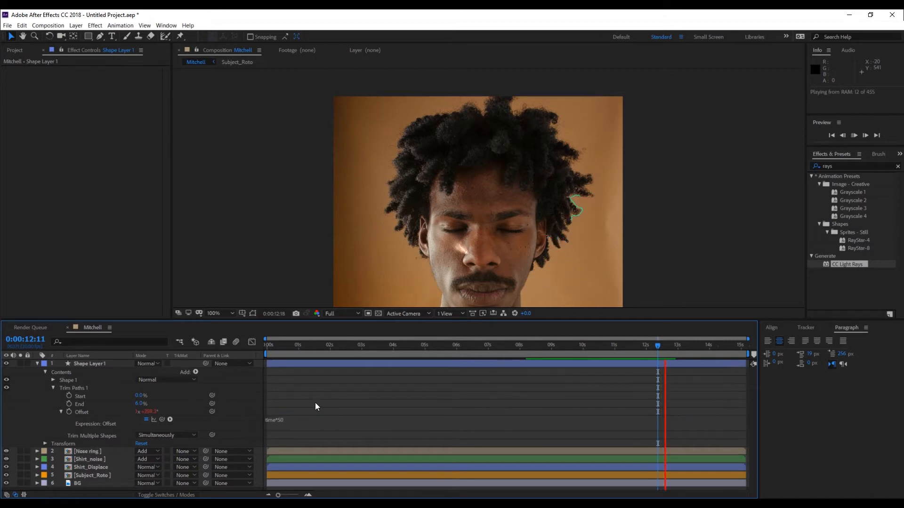
click(581, 348)
drag(581, 346, 257, 363)
key(space)
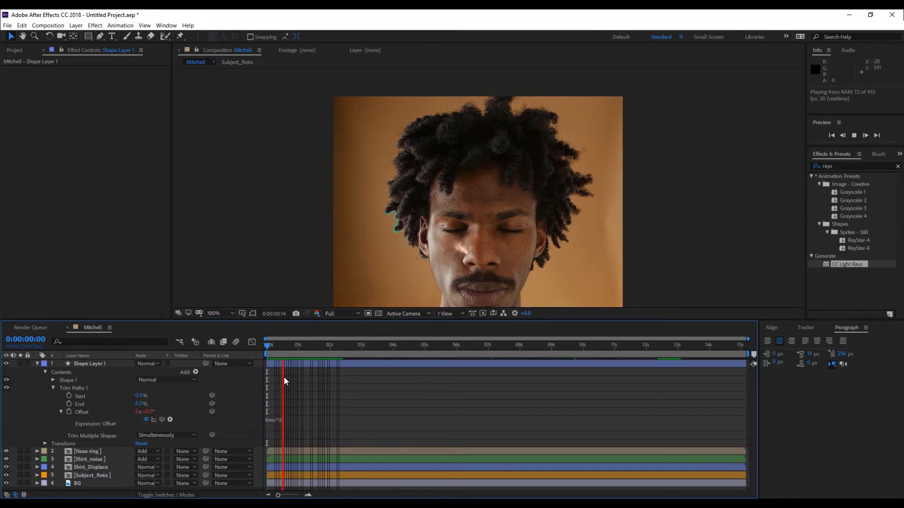
key(space)
Set the Trim Paths Offset expression to time*25, preview it, and return the playhead to about one second.
click(281, 421)
double_click(281, 419)
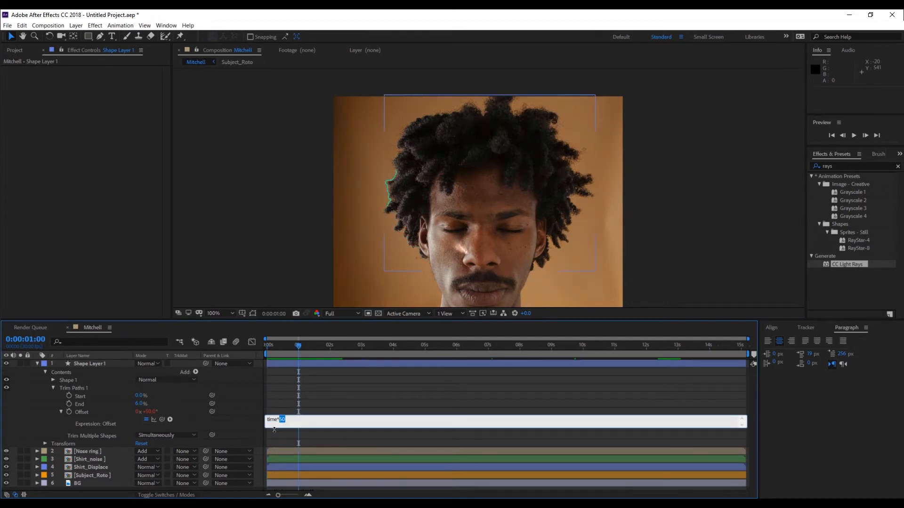
text(25)
click(248, 424)
key(space)
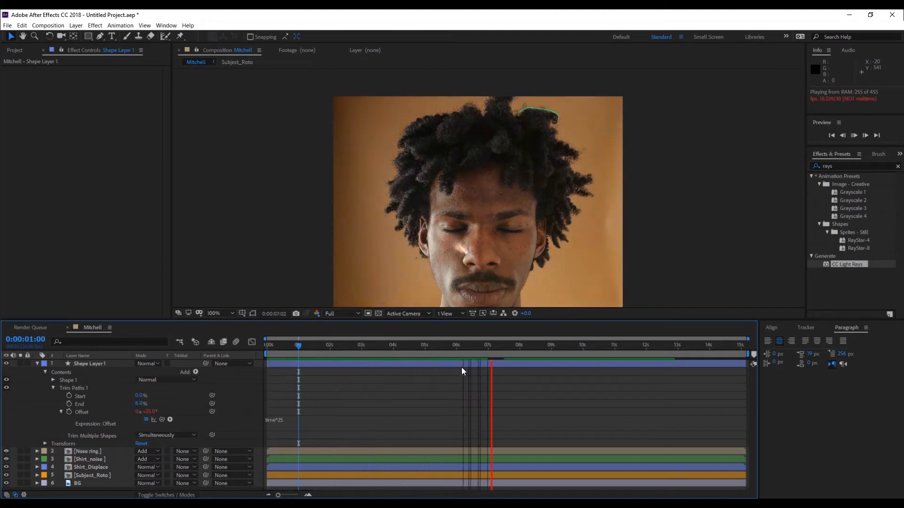
click(526, 354)
drag(526, 354, 297, 352)
Collapse Shape Layer 1 and rename it Halo line.
click(38, 364)
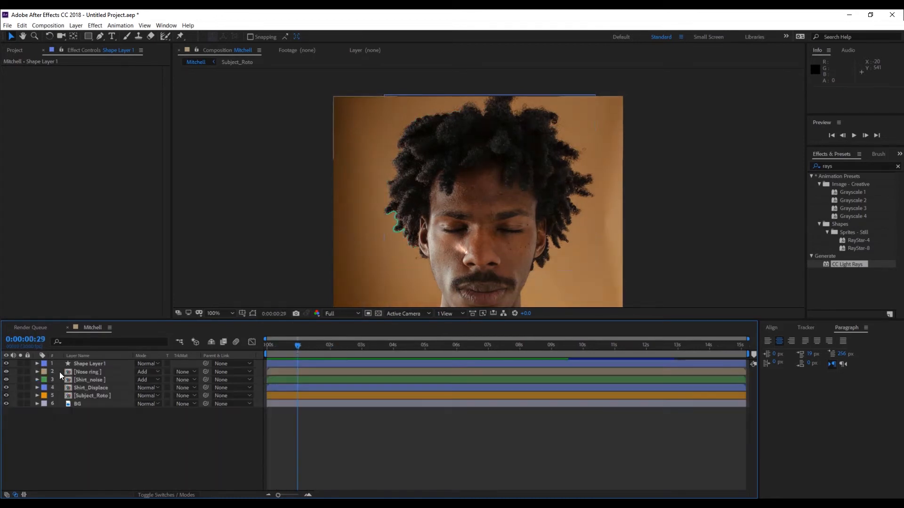
click(80, 364)
key(Return)
text(Halo line)
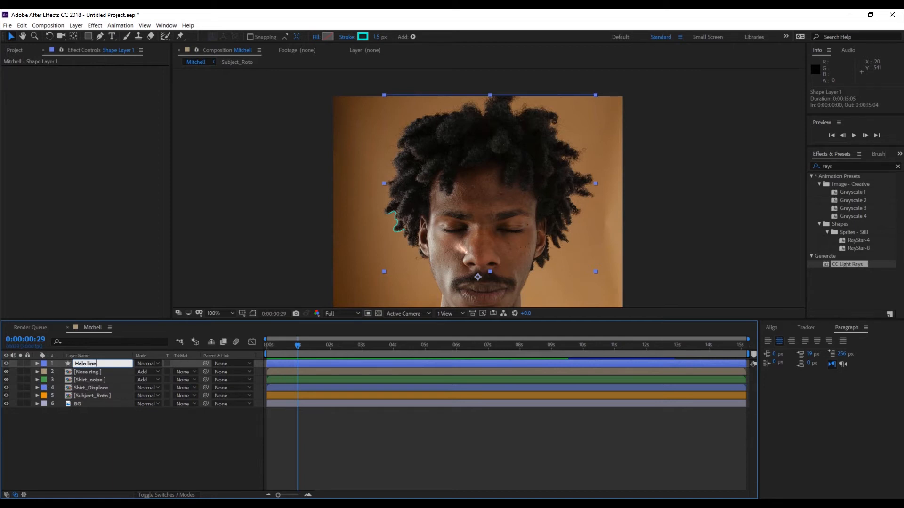
key(Return)
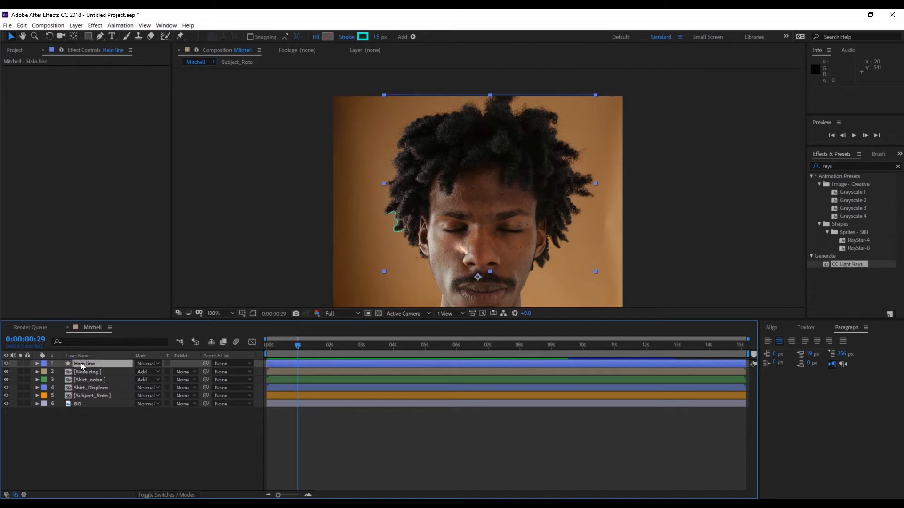
Duplicate the Halo line layer as Halo line_glow with its blending mode set to Add.
key(ctrl+d)
key(Return)
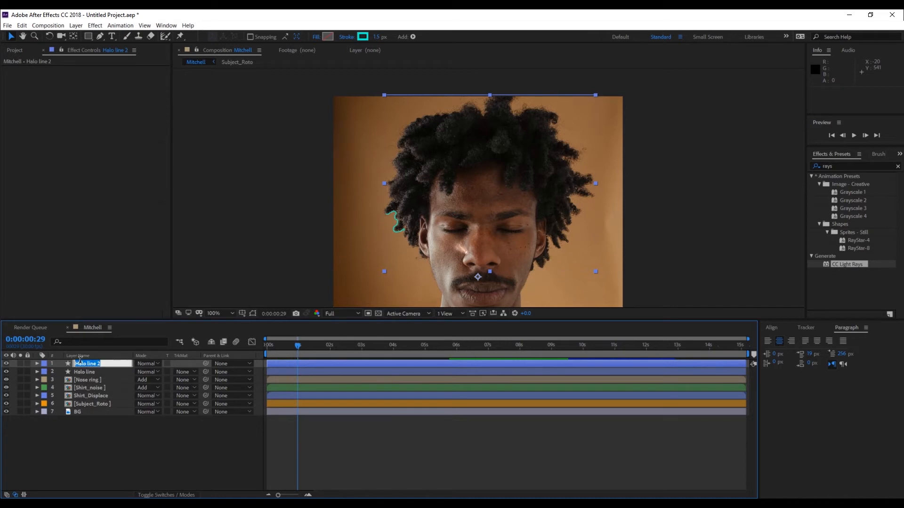
click(80, 362)
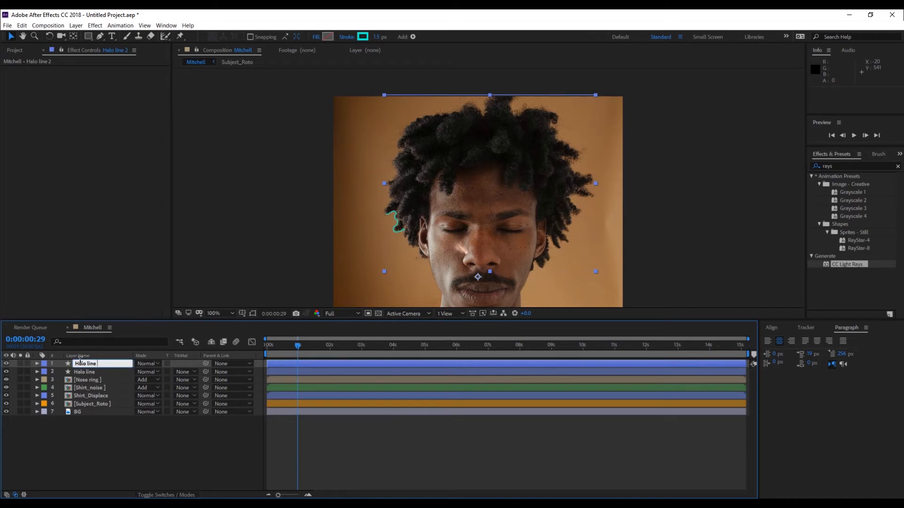
text(_glow)
key(Return)
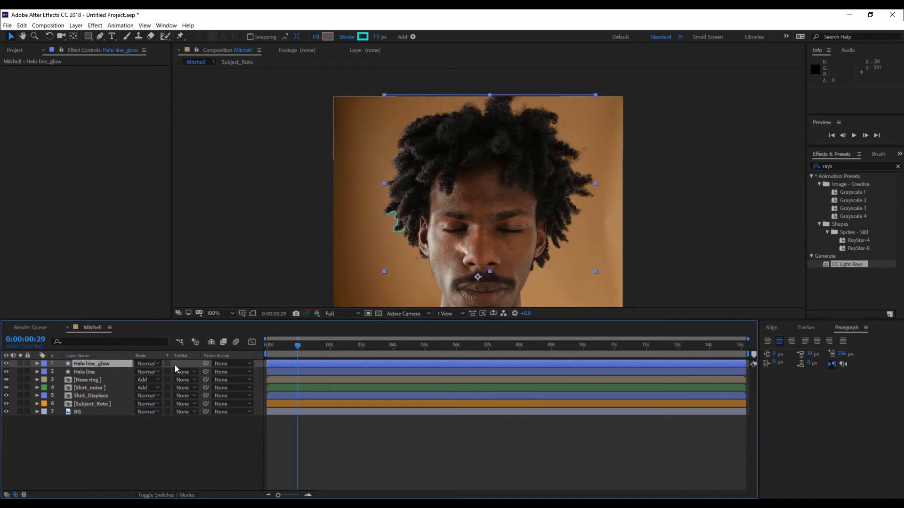
click(150, 364)
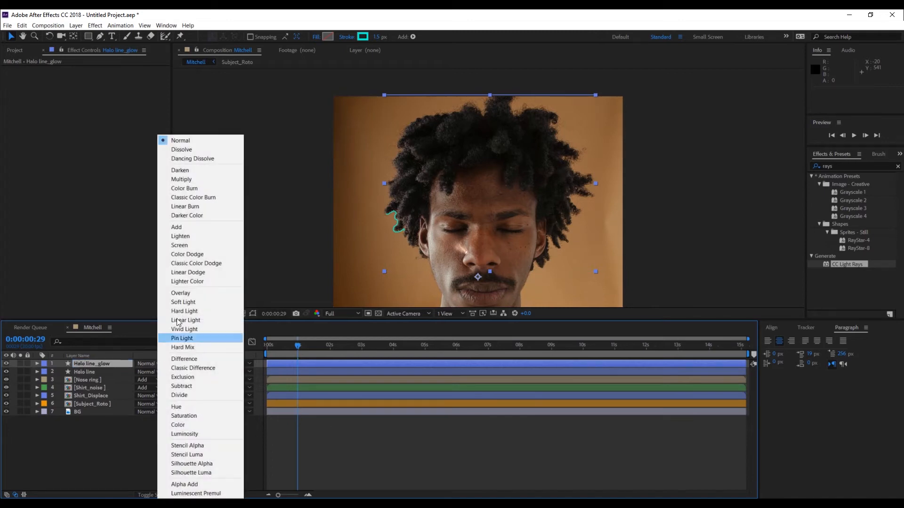
click(199, 227)
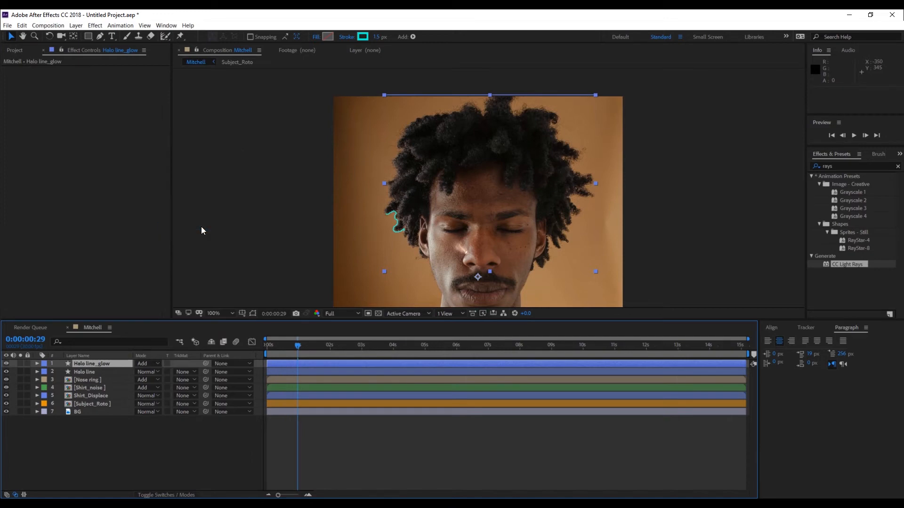
Apply the Fast Blur (Legacy) effect to the Halo line_glow layer.
click(834, 167)
text(fast)
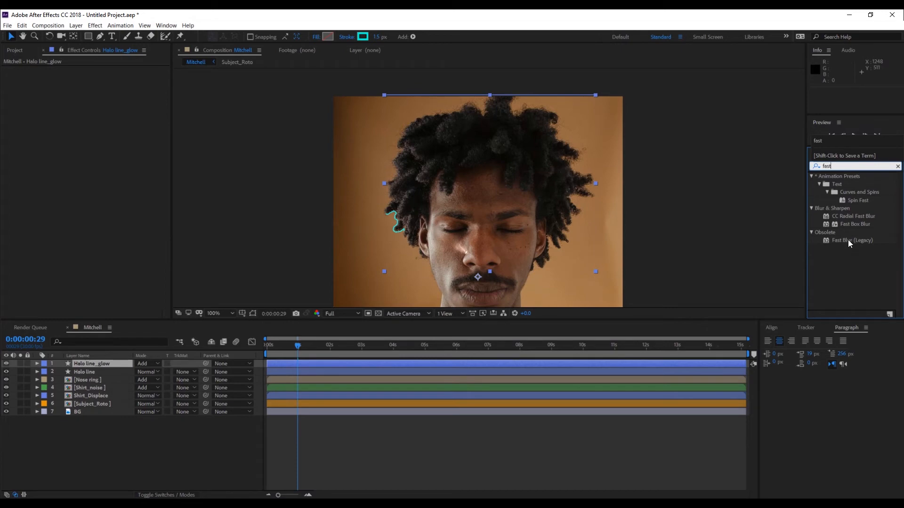
double_click(849, 241)
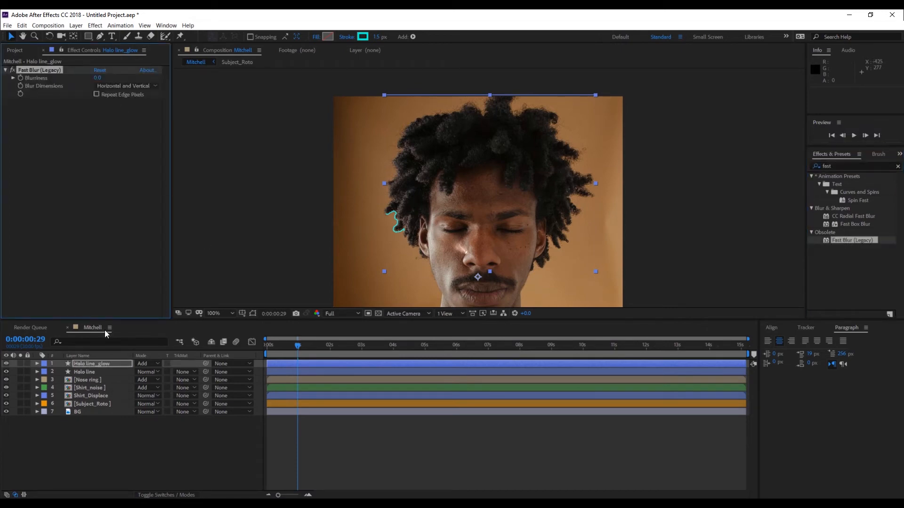
click(102, 363)
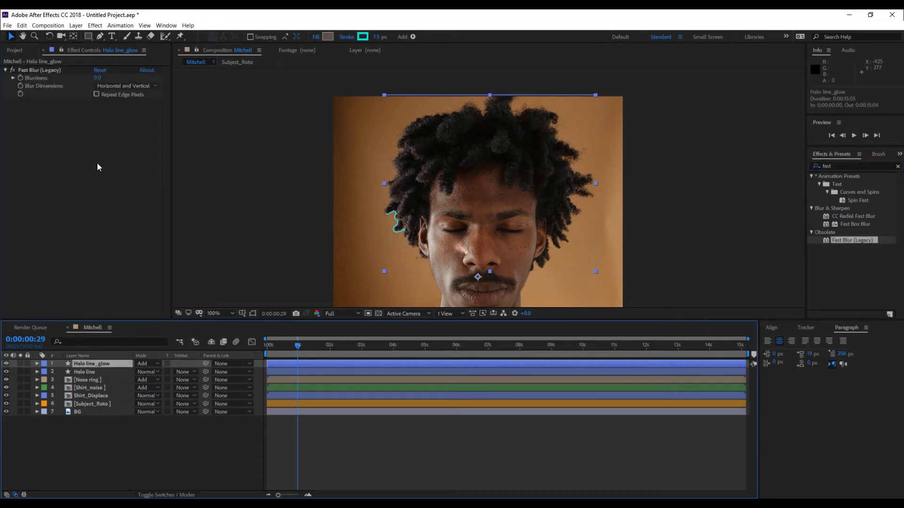
Set the Fast Blur Blurriness on Halo line_glow to 9 and check the glow beside the hair up close.
click(98, 77)
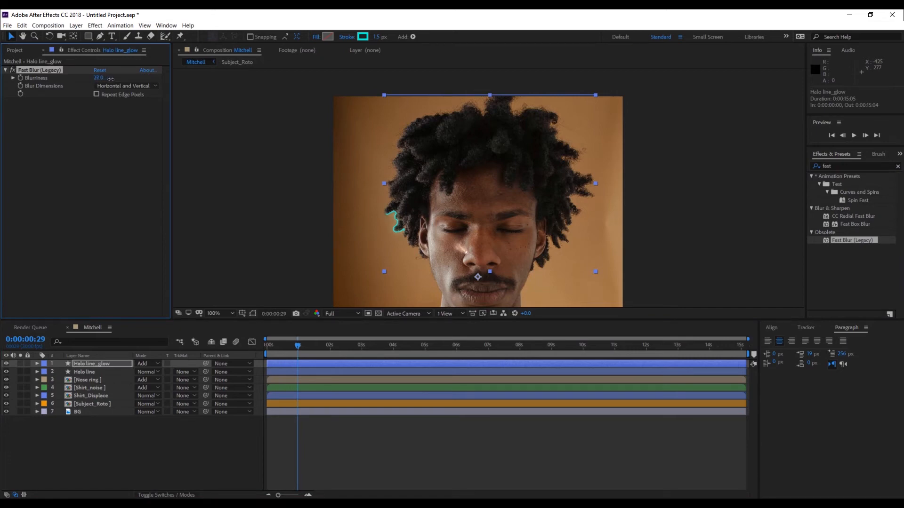
drag(97, 77, 98, 77)
key(period)
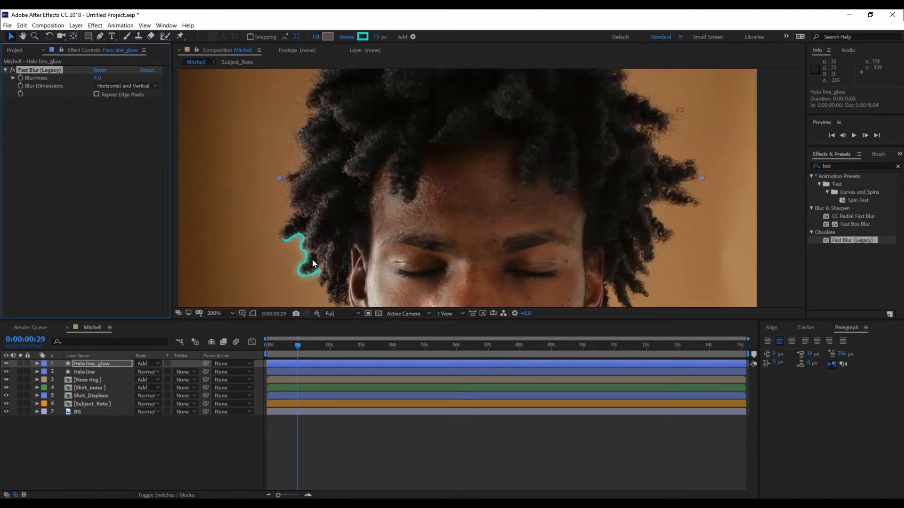
drag(309, 259, 347, 198)
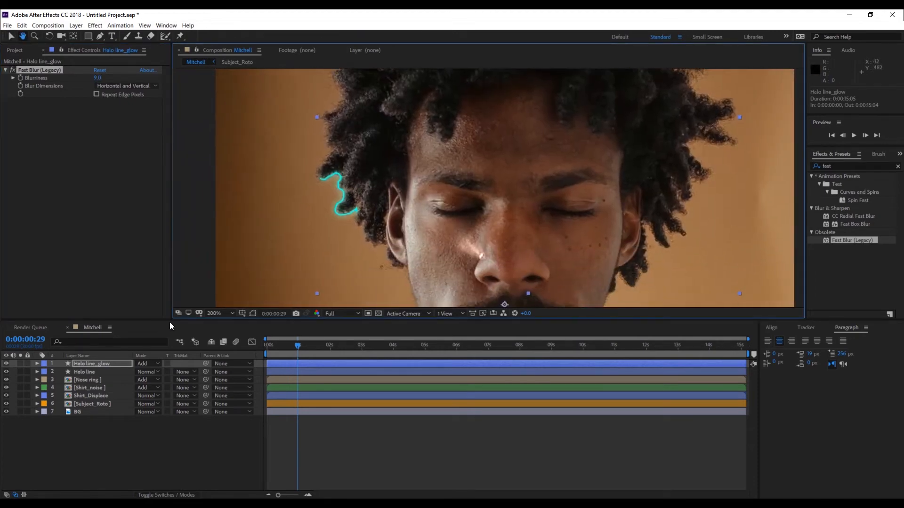
Solo the Halo line_glow and Halo line layers to compare them, try a Blurriness of 7, and unsolo both.
click(20, 363)
click(21, 371)
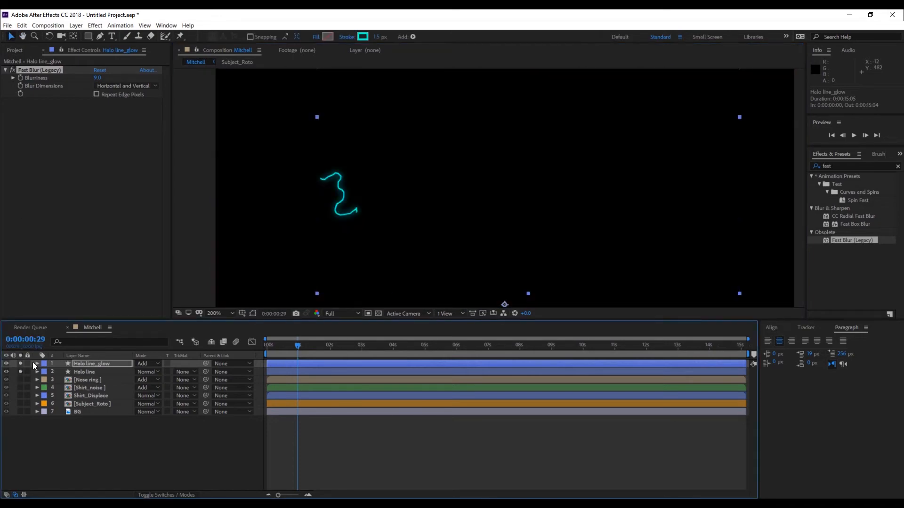
click(20, 371)
drag(97, 79, 86, 76)
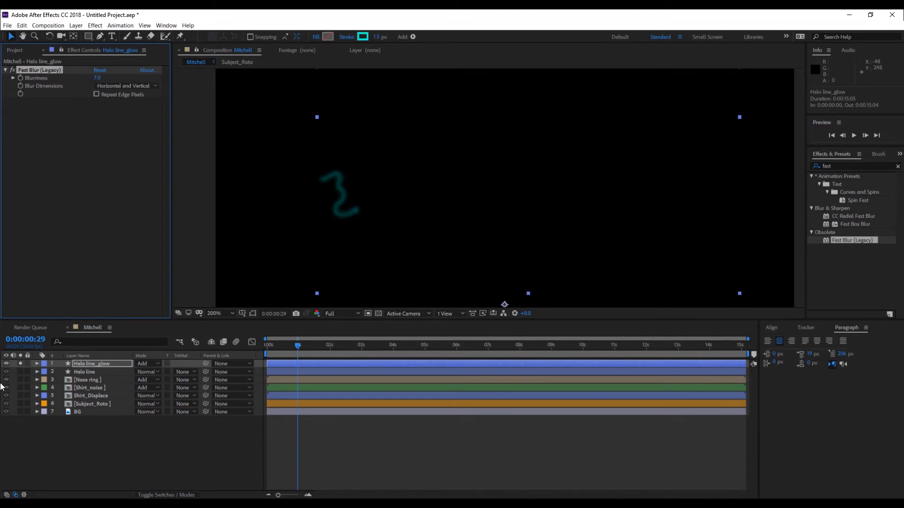
click(21, 372)
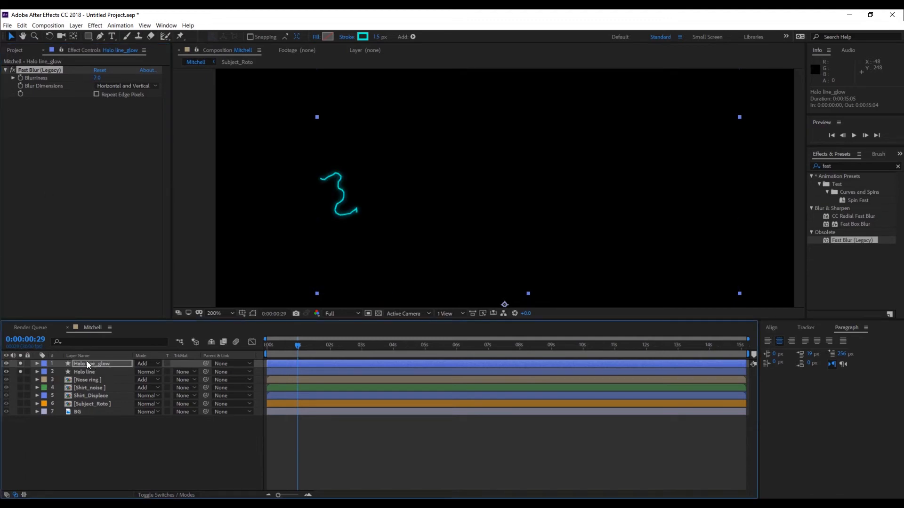
click(20, 372)
click(20, 363)
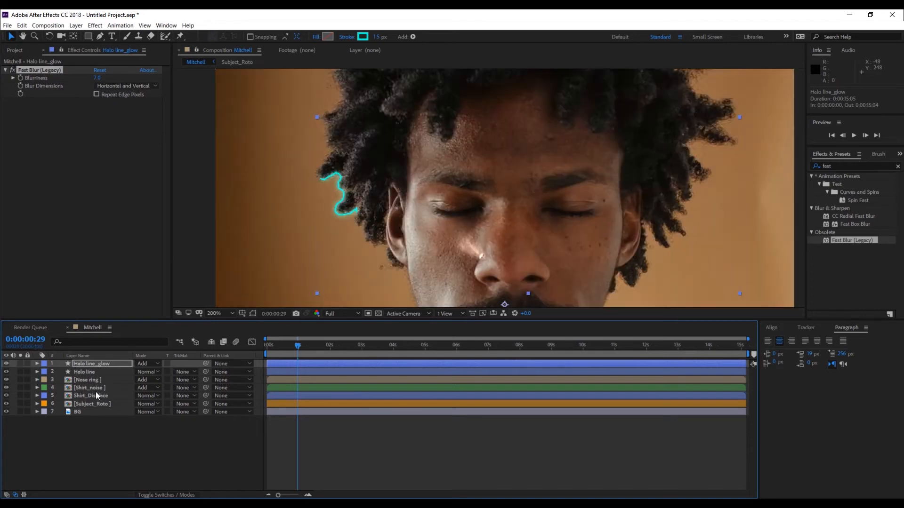
Set the glow's Blurriness to 9 and duplicate the Halo line_glow layer with the playhead at frame 20.
click(98, 77)
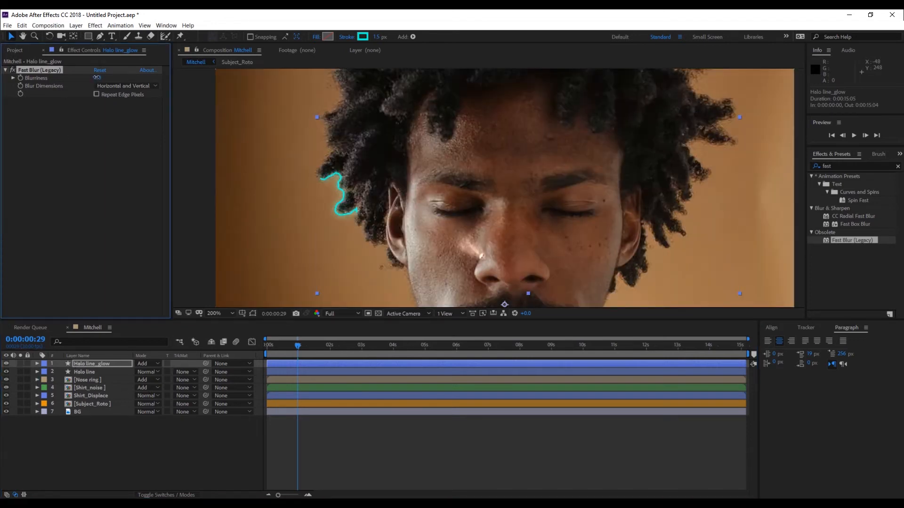
mouse_move(297, 346)
mouse_down()
mouse_move(380, 358)
mouse_move(280, 352)
mouse_move(287, 359)
mouse_up()
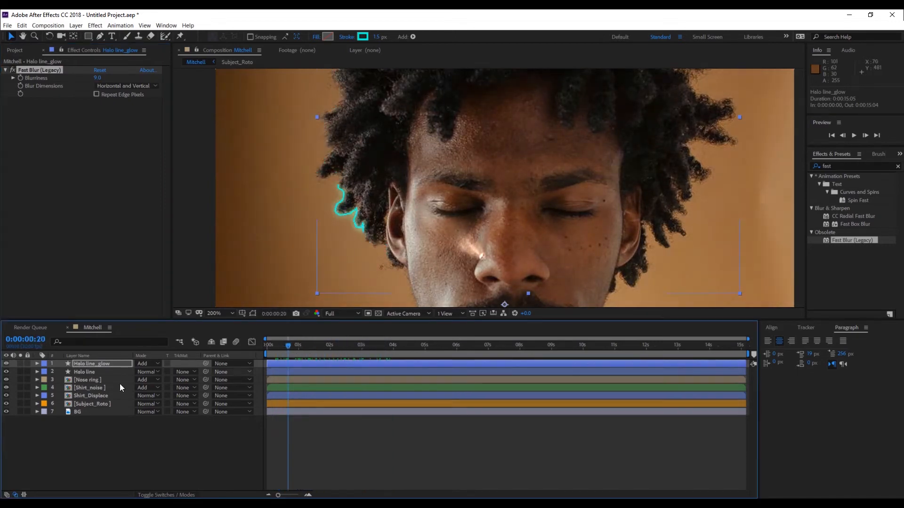
click(95, 365)
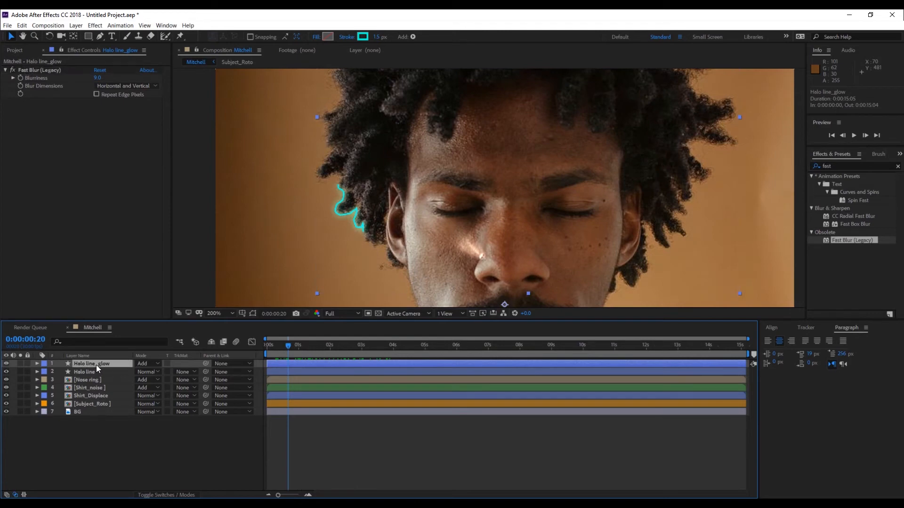
key(ctrl+d)
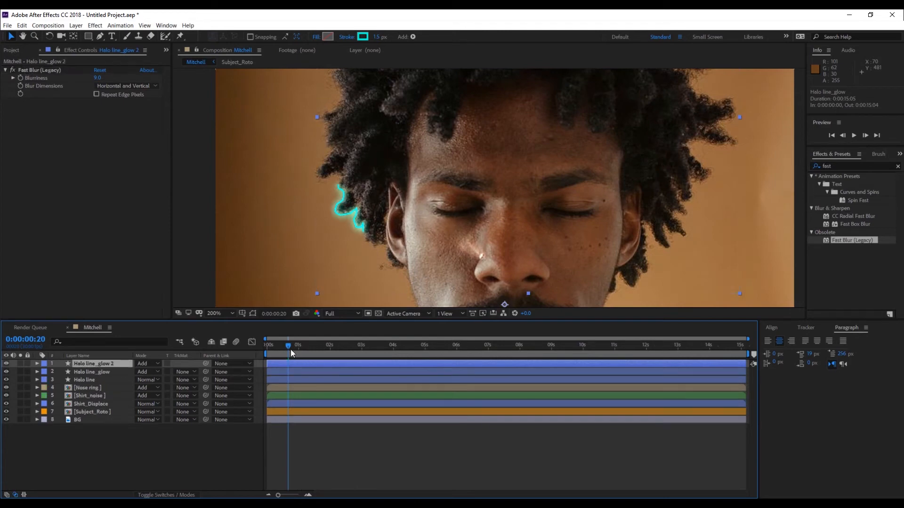
Preview the strengthened glow travelling around the hair with the whole portrait in view.
key(space)
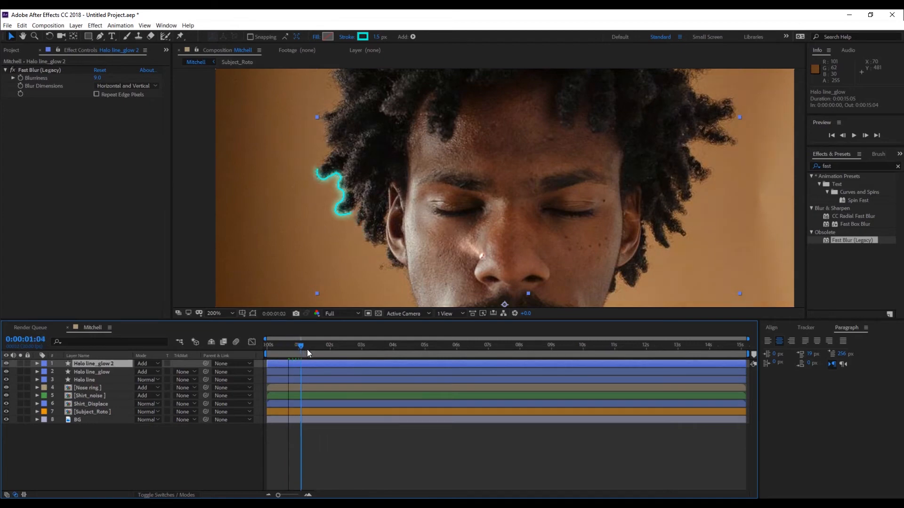
key(comma)
key(comma)
key(space)
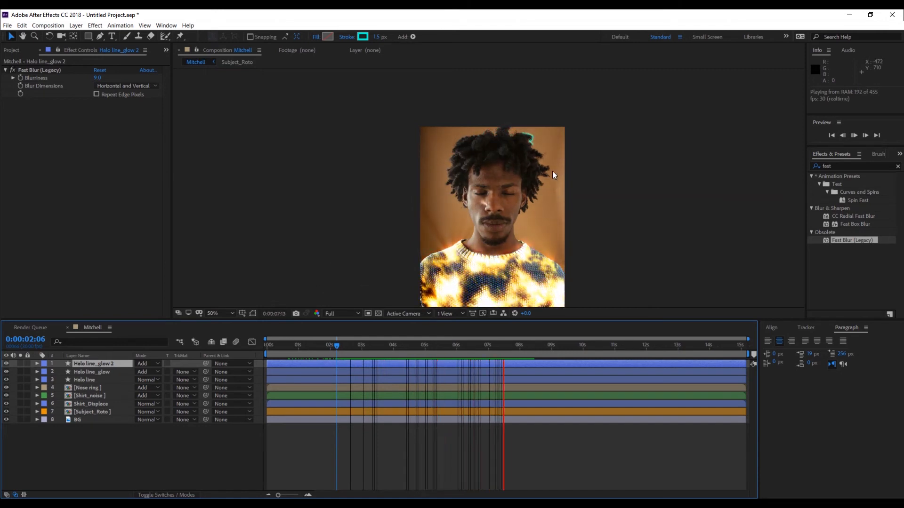
key(space)
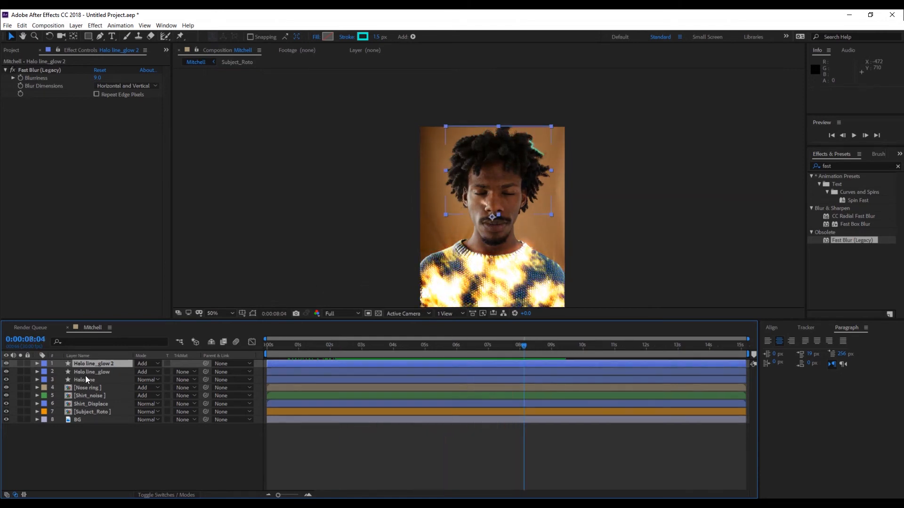
Assign the Pink label colour to Halo line_glow 2, Halo line_glow and Halo line, and deselect them.
shift+click(89, 379)
click(44, 380)
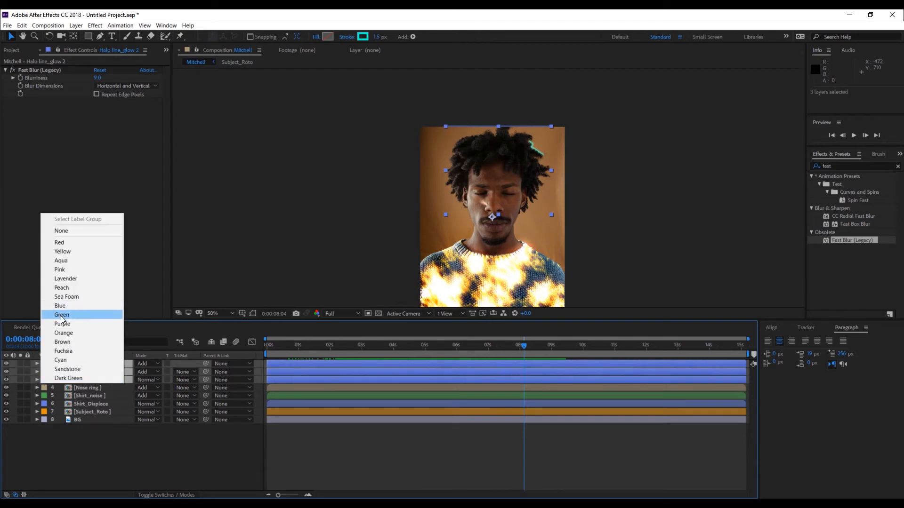
click(66, 270)
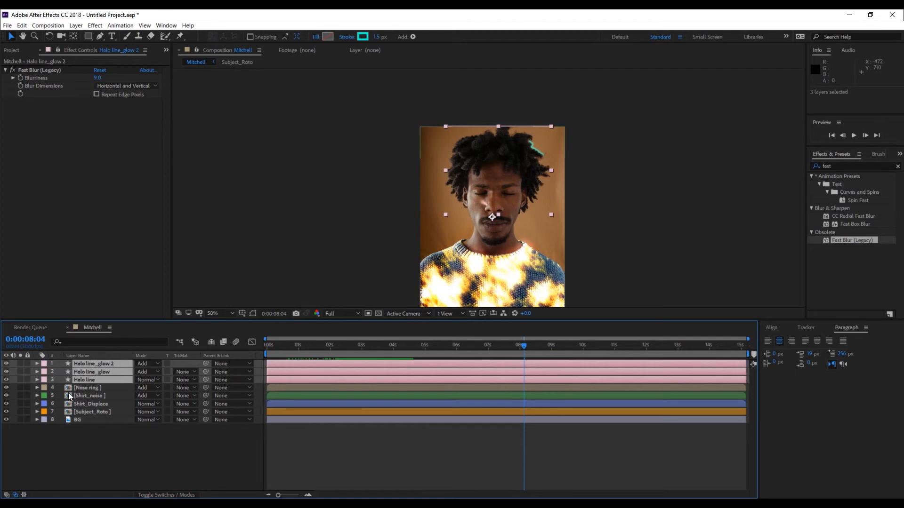
click(136, 450)
Draw an open three-point Pen path from the left edge of the hair diagonally across the face past the jaw, then back to the neck.
scroll(459, 203, up, 2)
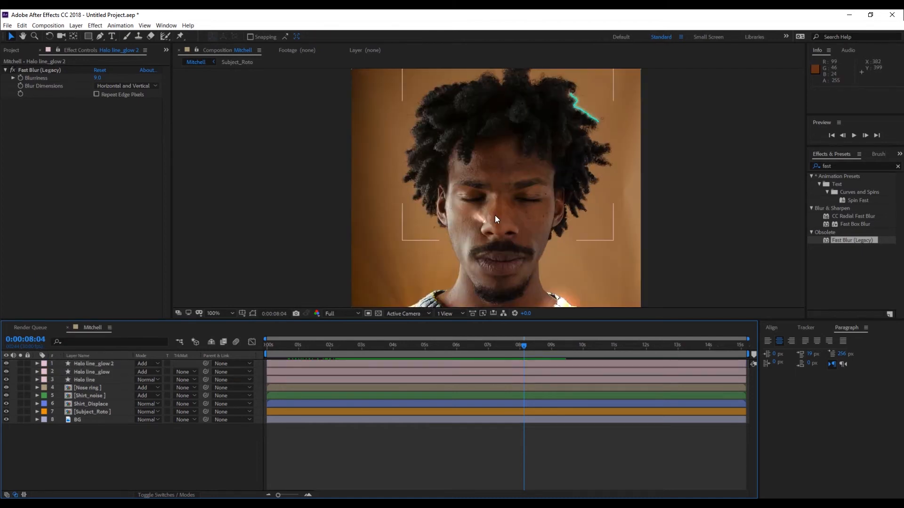
key(h)
drag(498, 248, 403, 211)
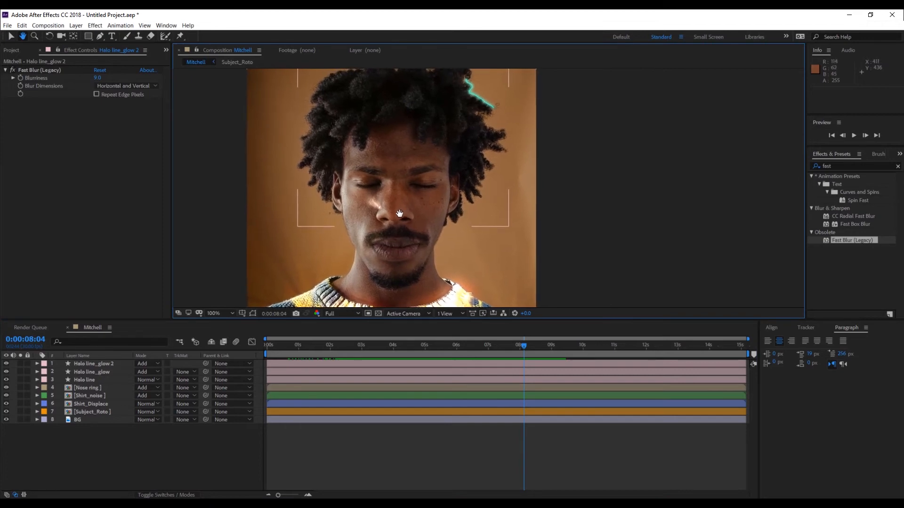
key(g)
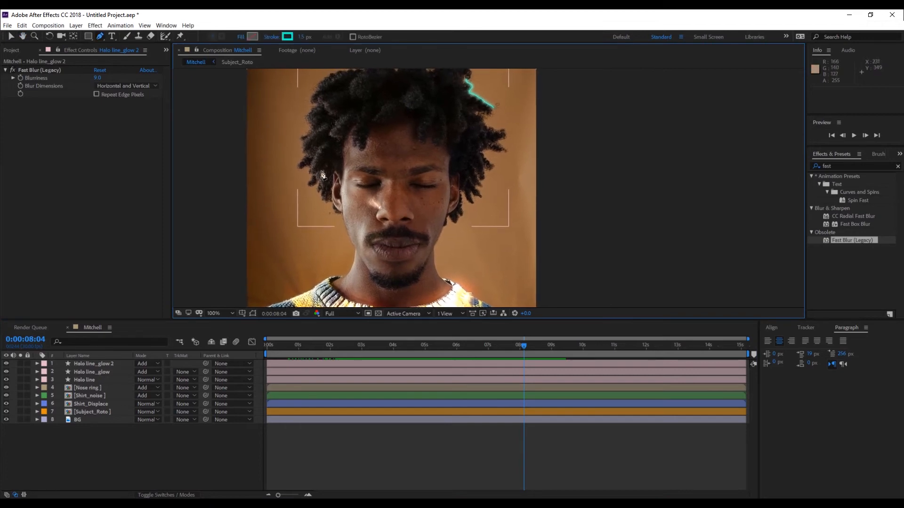
click(309, 135)
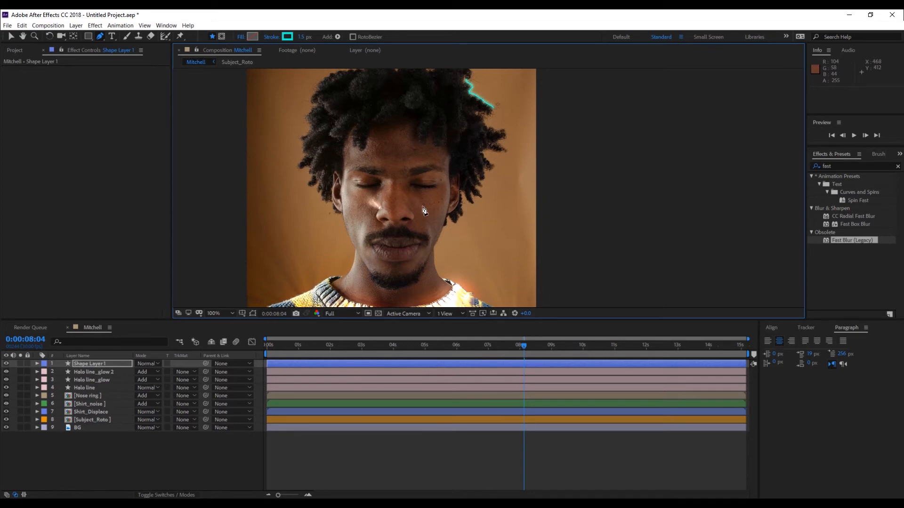
click(461, 238)
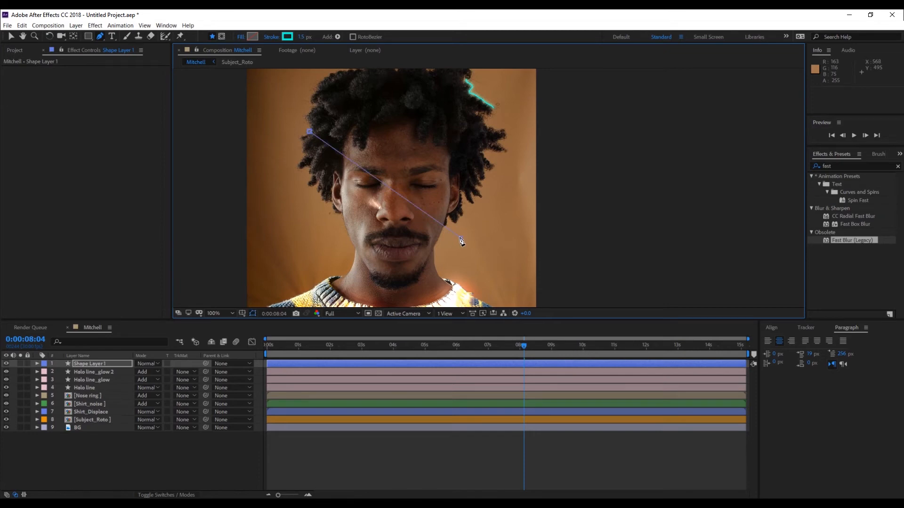
click(435, 256)
Adjust the path's end point so it sits exactly on the edge of the neck.
scroll(436, 256, up, 3)
scroll(439, 258, down, 2)
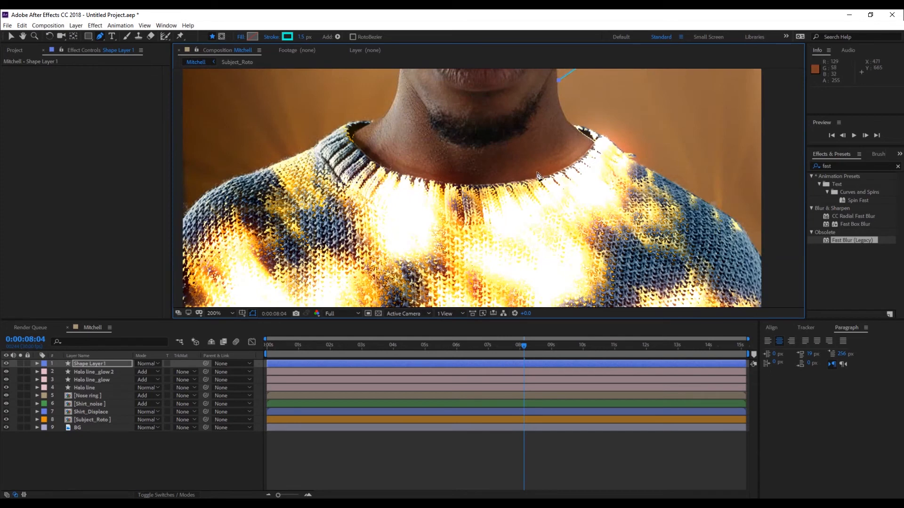
key(space)
drag(528, 162, 444, 254)
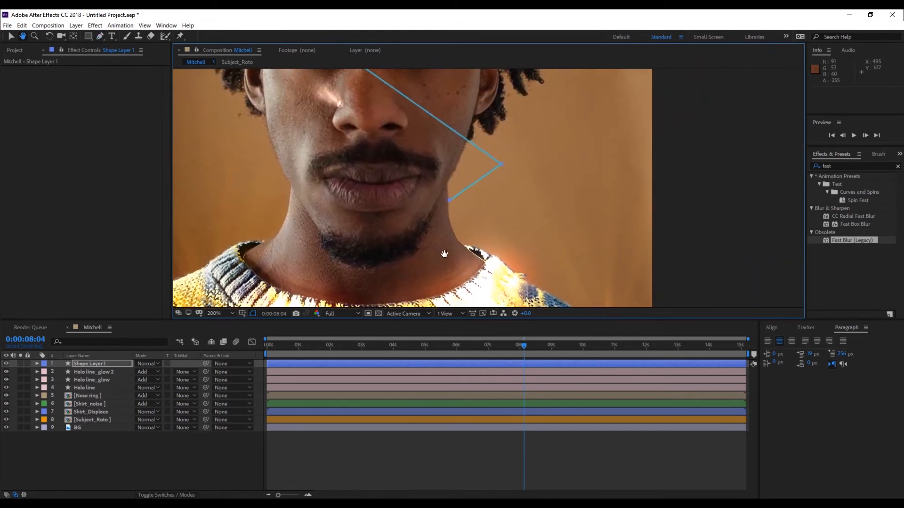
key(period)
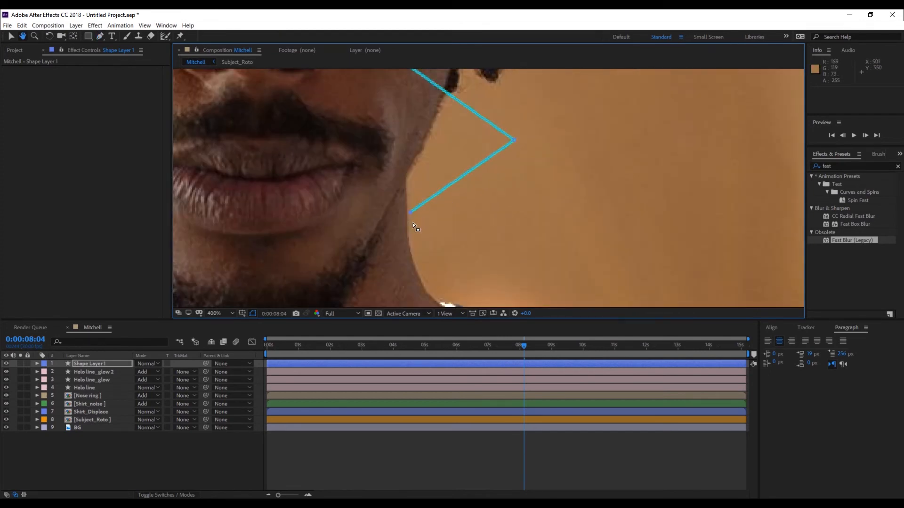
key(v)
drag(407, 214, 408, 216)
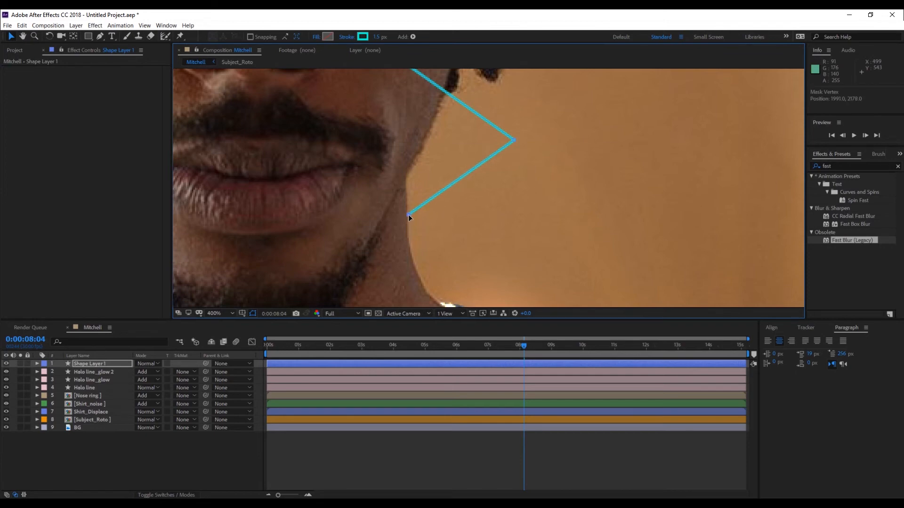
scroll(410, 219, up, 2)
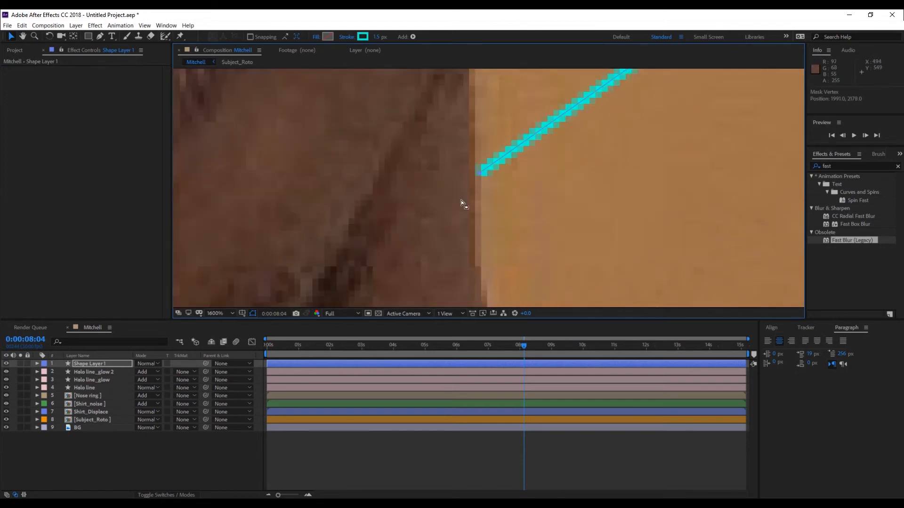
Move the path's starting point slightly outward to the outer left edge of the hair.
scroll(461, 202, down, 4)
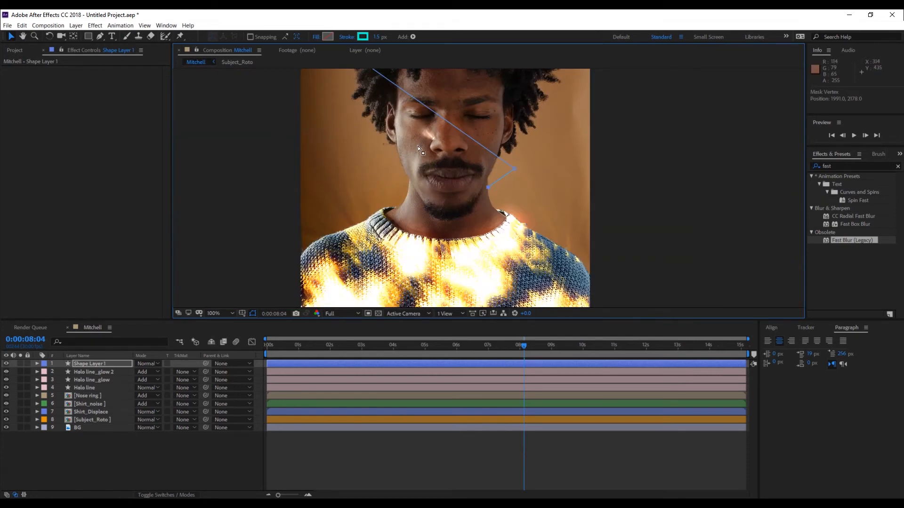
drag(398, 125, 441, 203)
scroll(379, 139, up, 1)
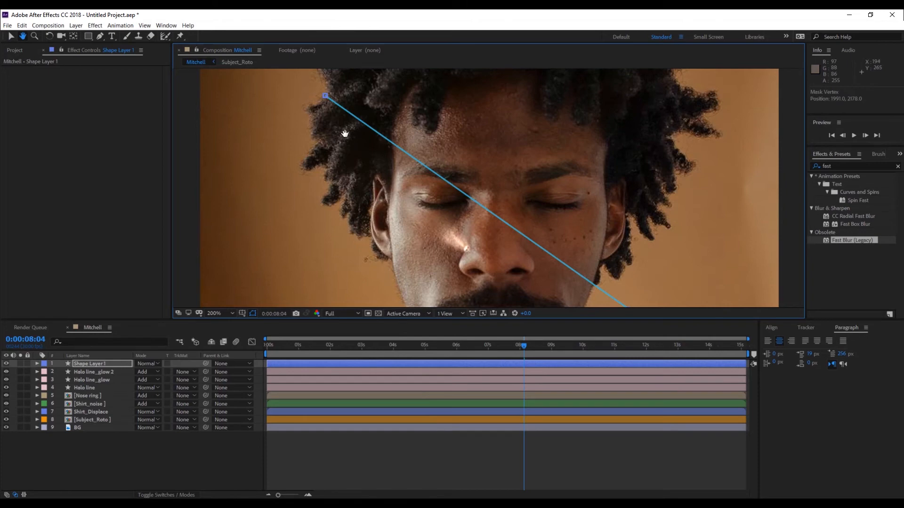
key(v)
drag(325, 96, 320, 92)
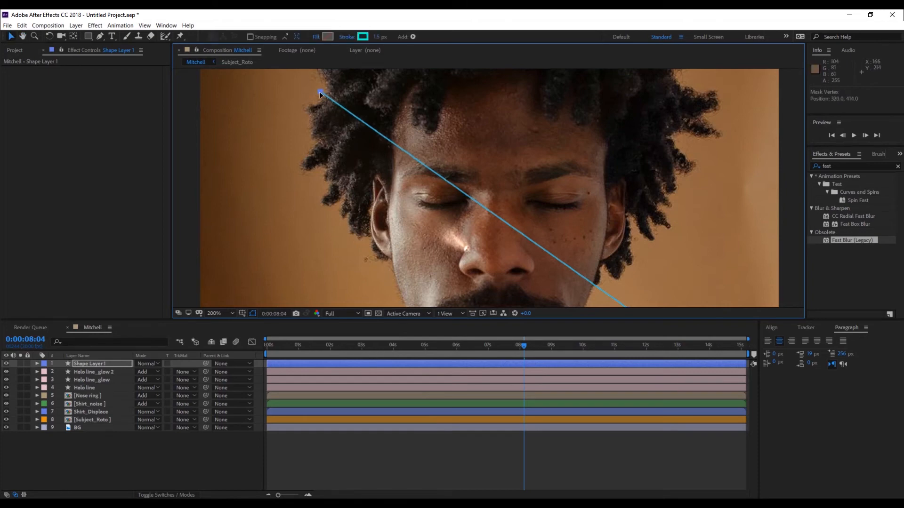
scroll(369, 157, down, 3)
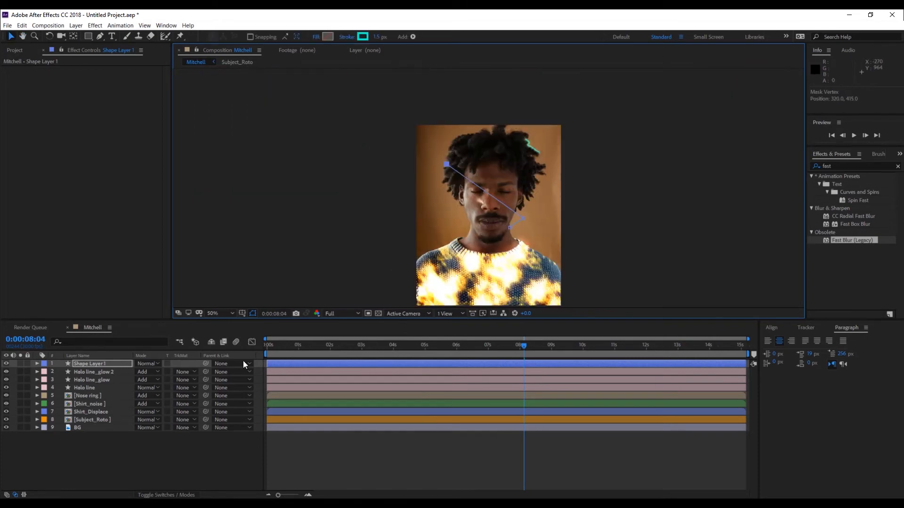
Select Shape Layer 1 and hide the mask and shape path outlines to view the bare cyan line.
click(113, 364)
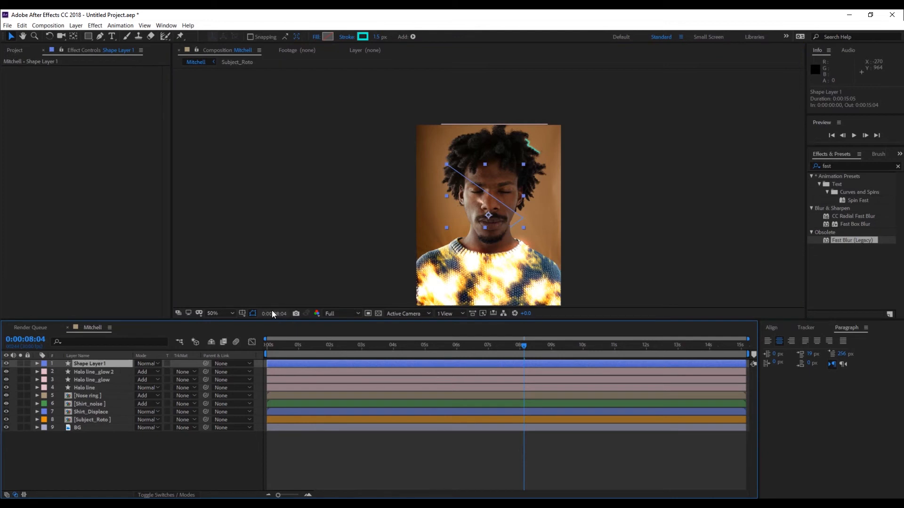
click(250, 312)
scroll(489, 239, up, 2)
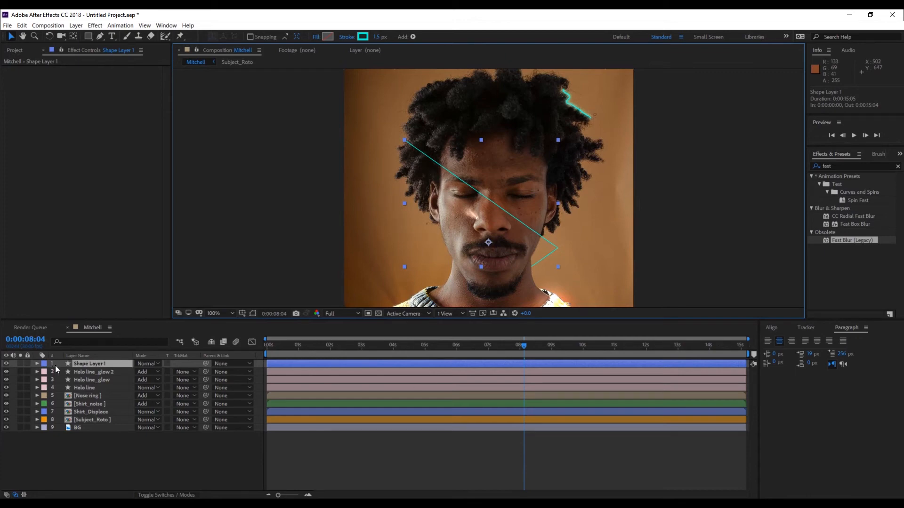
Add a Trim Paths operator to Shape 1 in Shape Layer 1 and expose its properties.
click(37, 364)
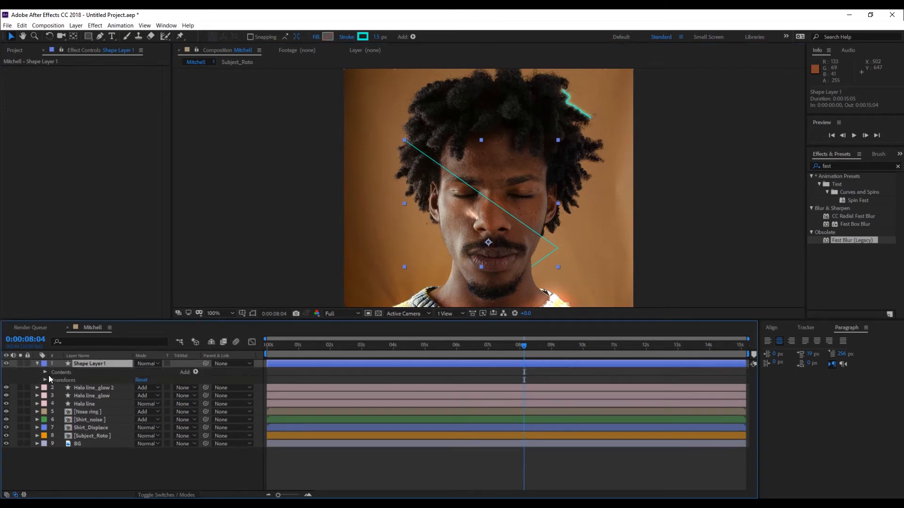
click(45, 372)
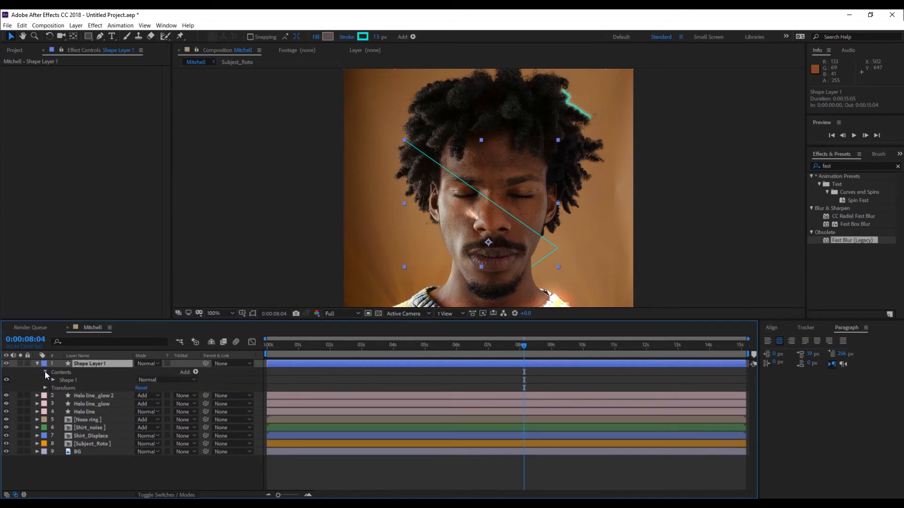
click(109, 381)
click(196, 372)
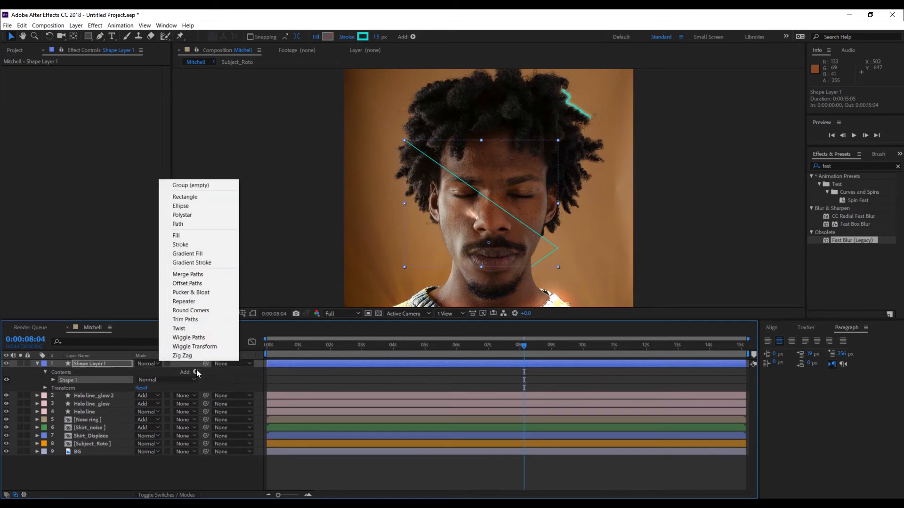
click(203, 320)
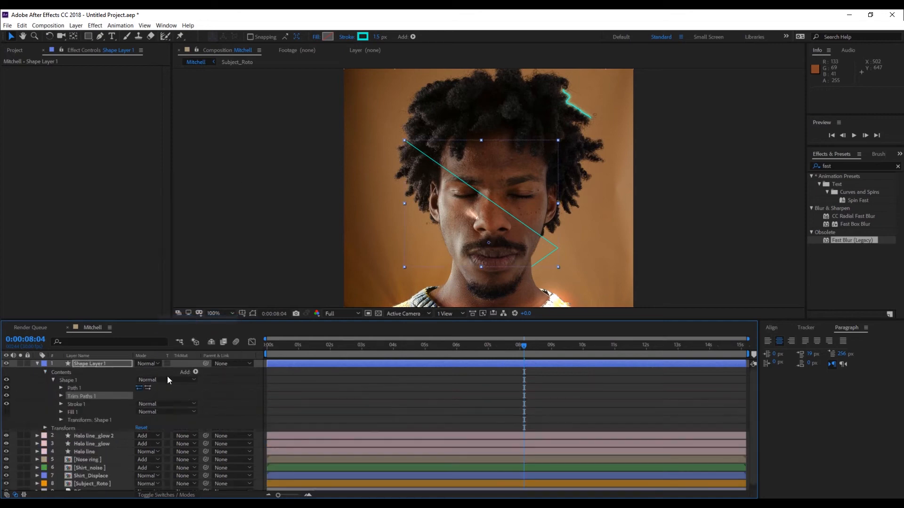
click(61, 396)
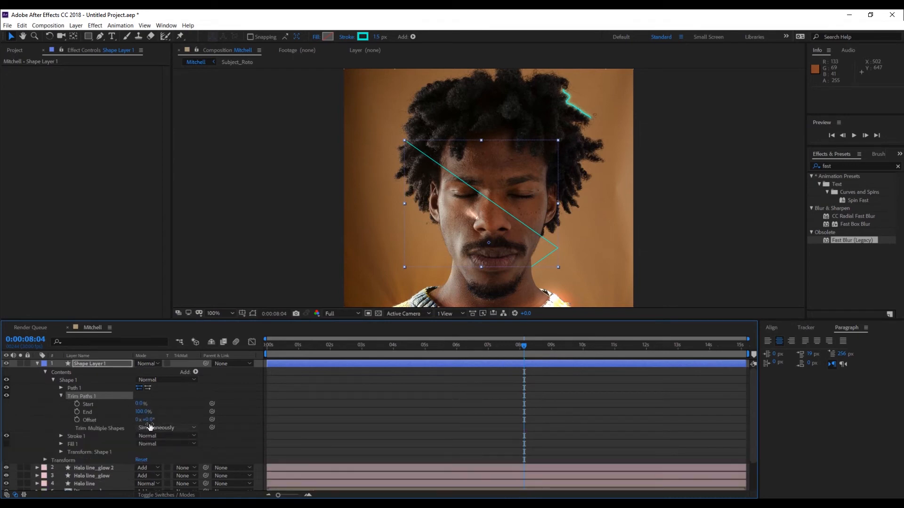
Set the Trim Paths End to 46% and vary the Offset to test the segment's travel along the line.
drag(143, 414, 138, 412)
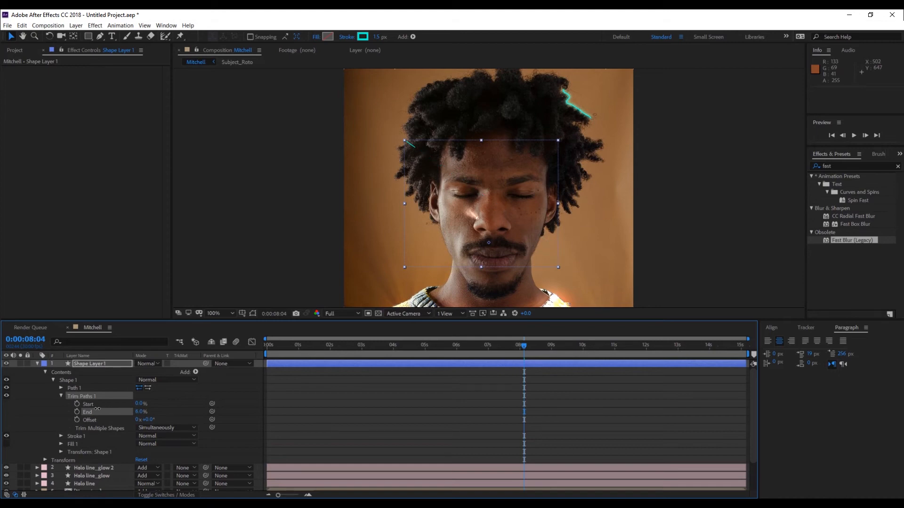
mouse_move(147, 420)
mouse_down()
mouse_move(230, 435)
mouse_move(223, 433)
mouse_up()
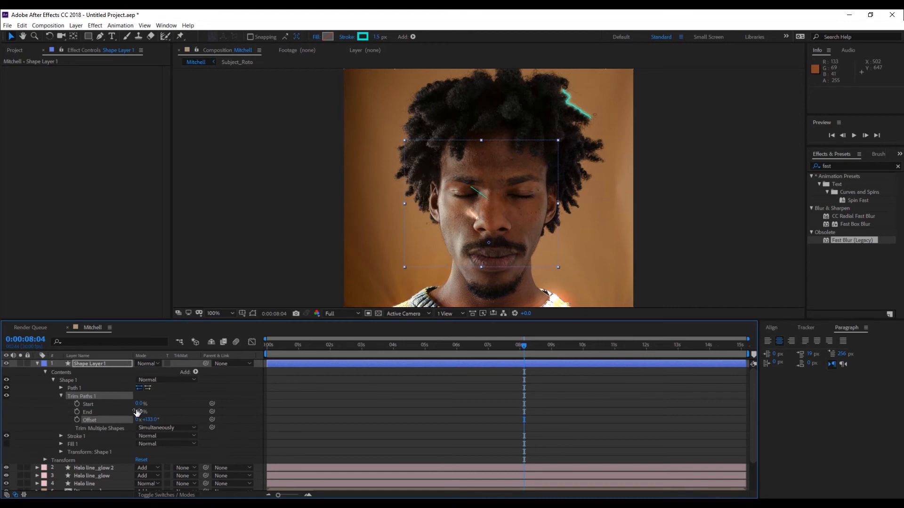
drag(137, 413, 145, 412)
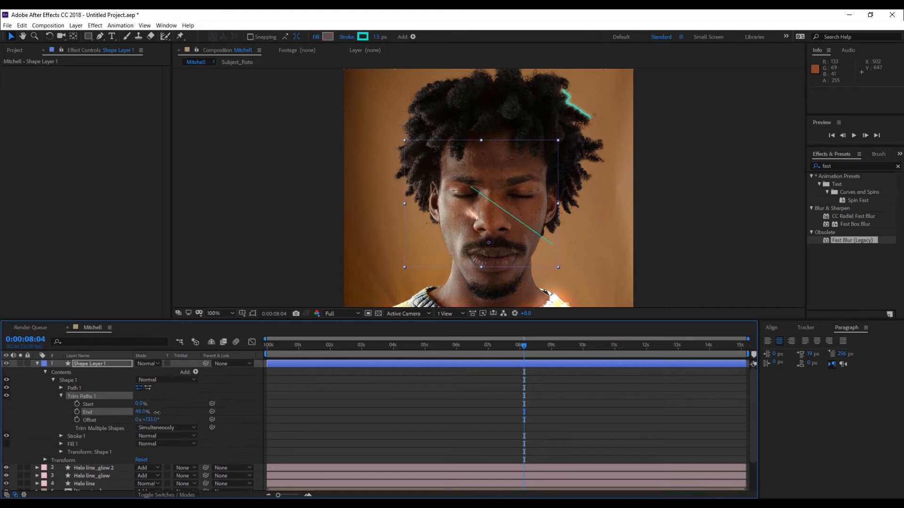
drag(152, 421, 235, 428)
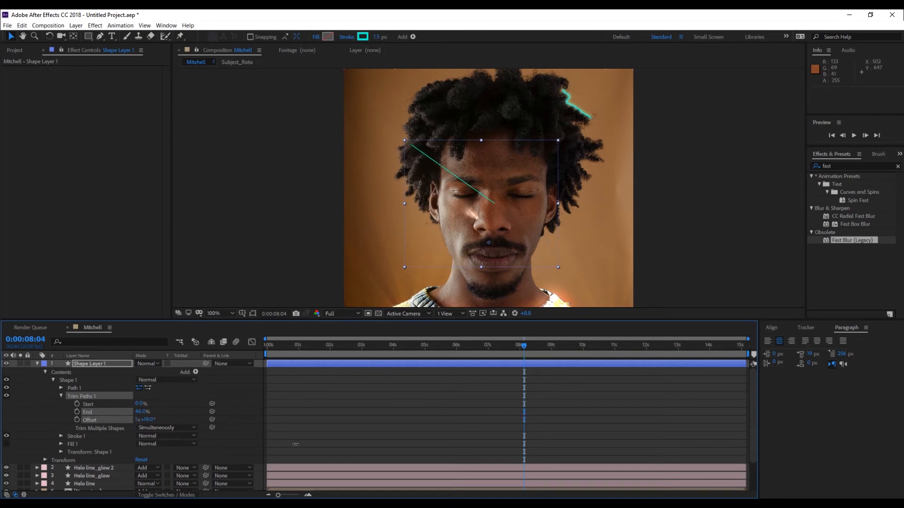
mouse_move(339, 457)
mouse_down()
mouse_move(490, 488)
mouse_move(612, 487)
mouse_move(236, 404)
mouse_move(79, 402)
mouse_move(444, 472)
mouse_move(77, 404)
mouse_move(294, 450)
mouse_move(254, 440)
mouse_up()
Apply the expression time*25 to the Trim Paths Offset and preview the line animation from the start.
alt+click(76, 419)
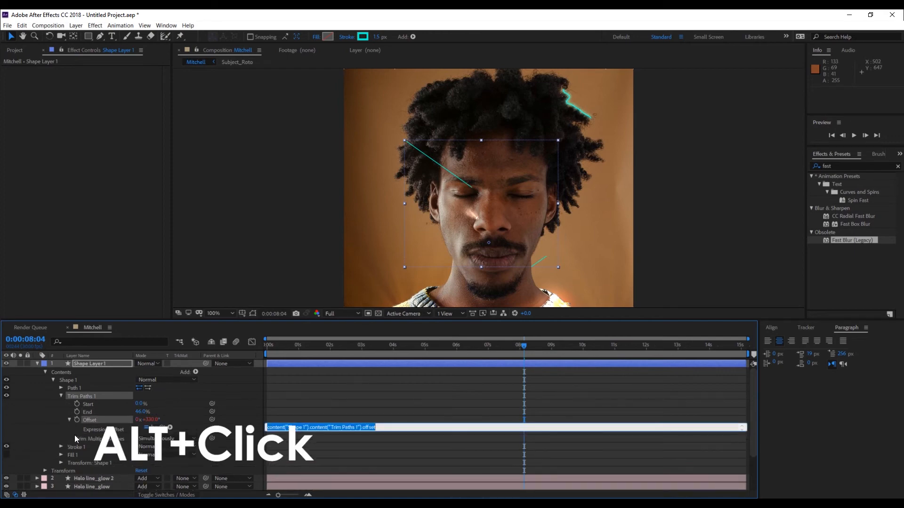
text(time*25)
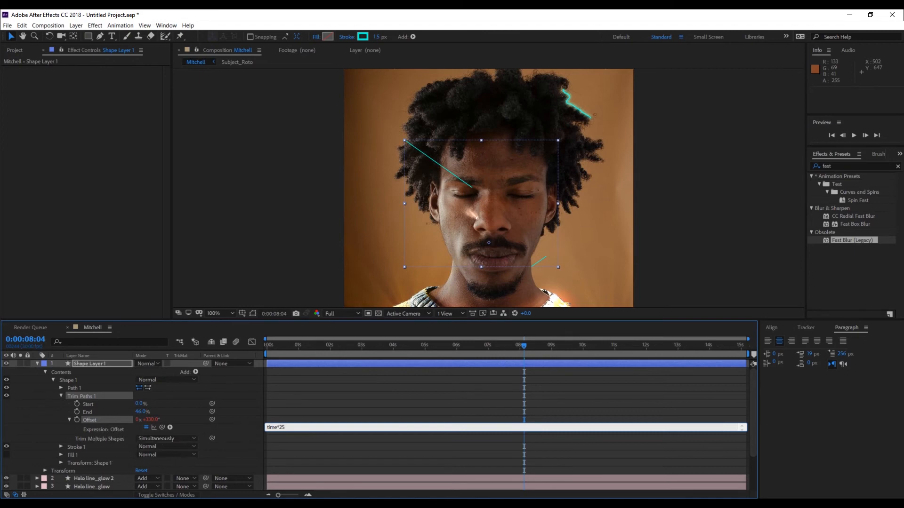
key(Return)
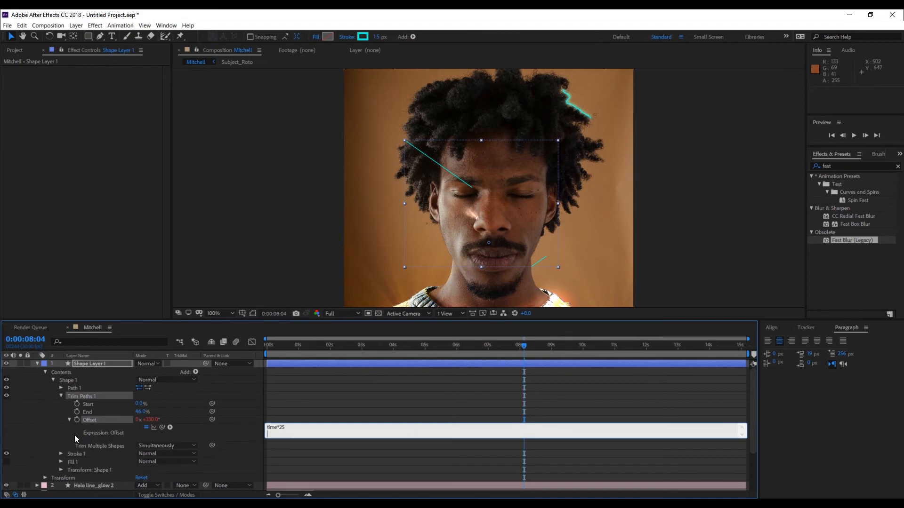
click(225, 452)
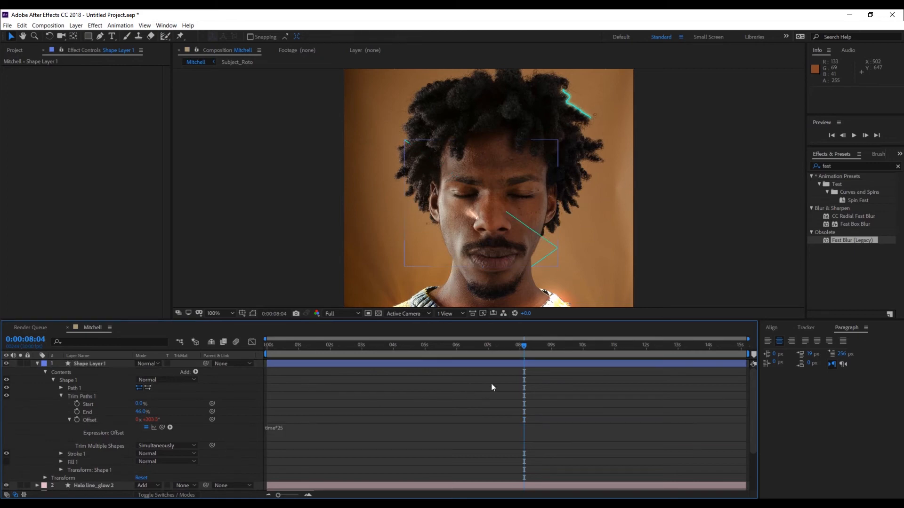
drag(527, 346, 292, 361)
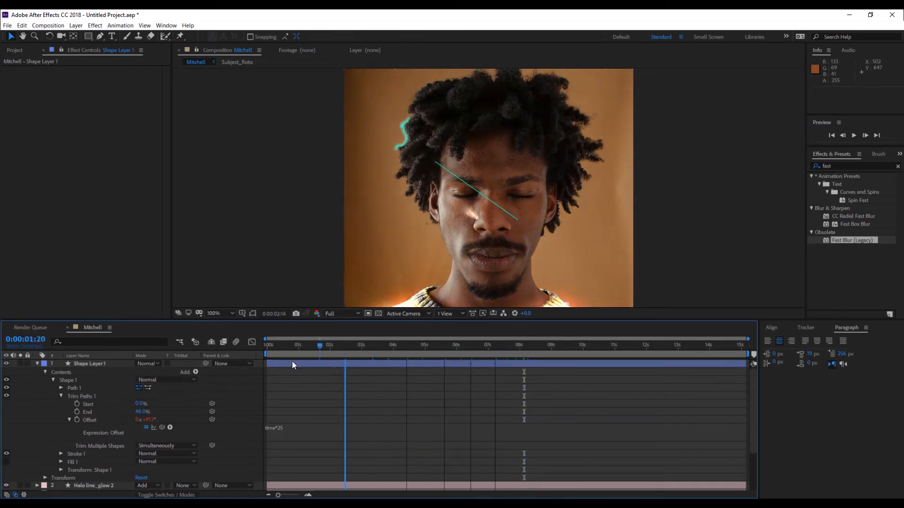
key(Home)
key(space)
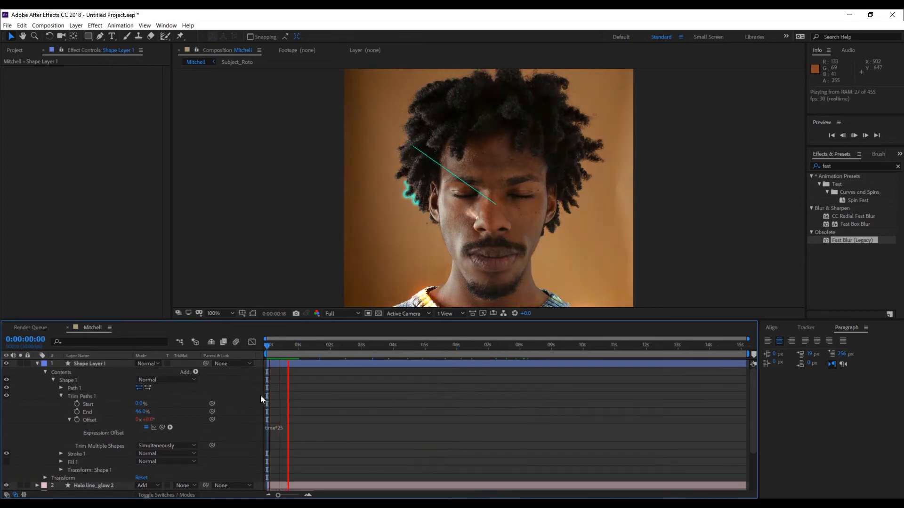
Try a faster Offset expression of time*45 and preview the line animation from the start.
click(283, 427)
click(280, 428)
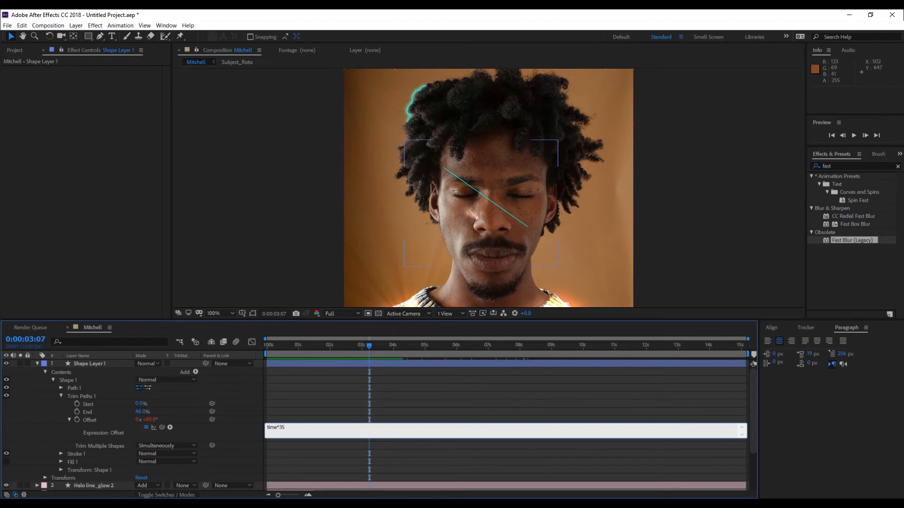
click(242, 425)
key(space)
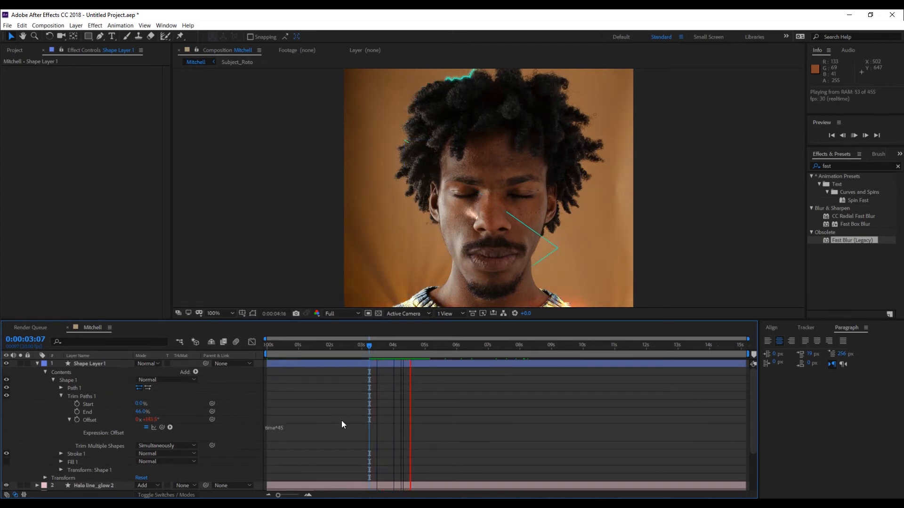
key(space)
drag(452, 346, 213, 380)
key(space)
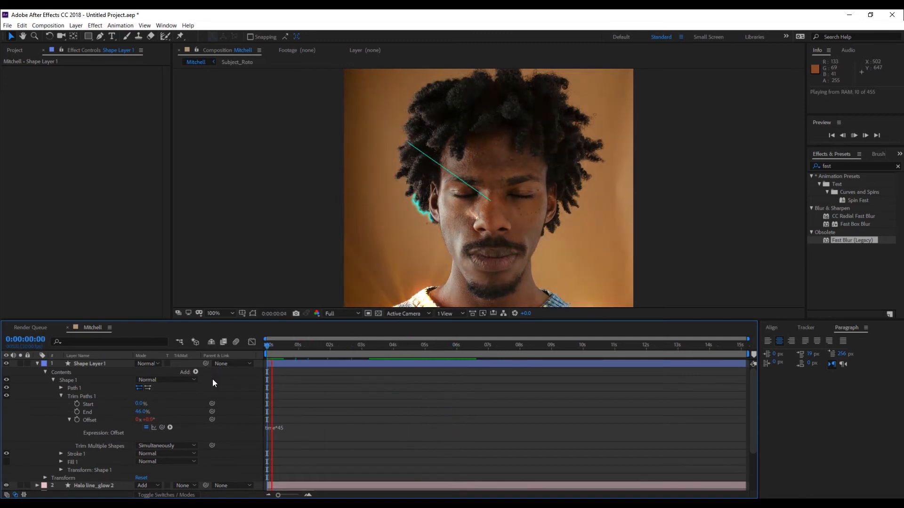
Change the Offset expression to time*75, preview the faster line, and return to the start of the timeline.
click(280, 428)
click(281, 427)
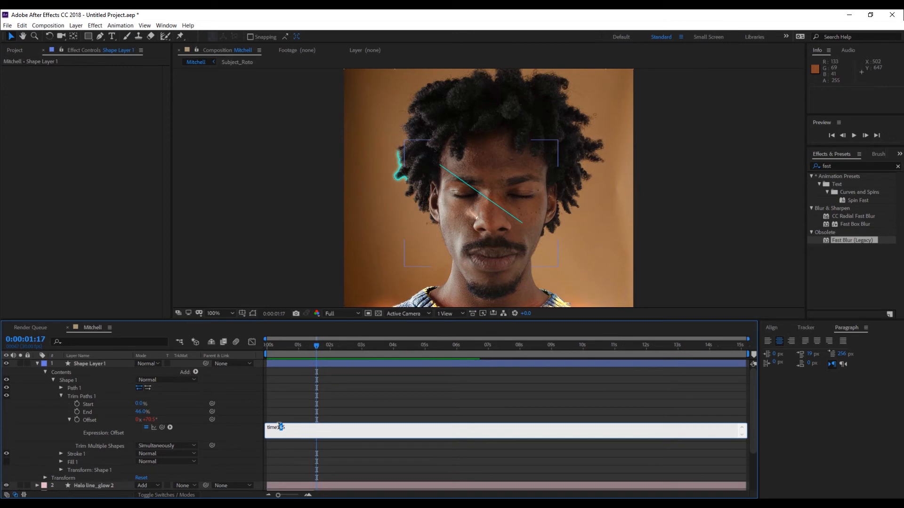
text(7)
click(242, 431)
key(space)
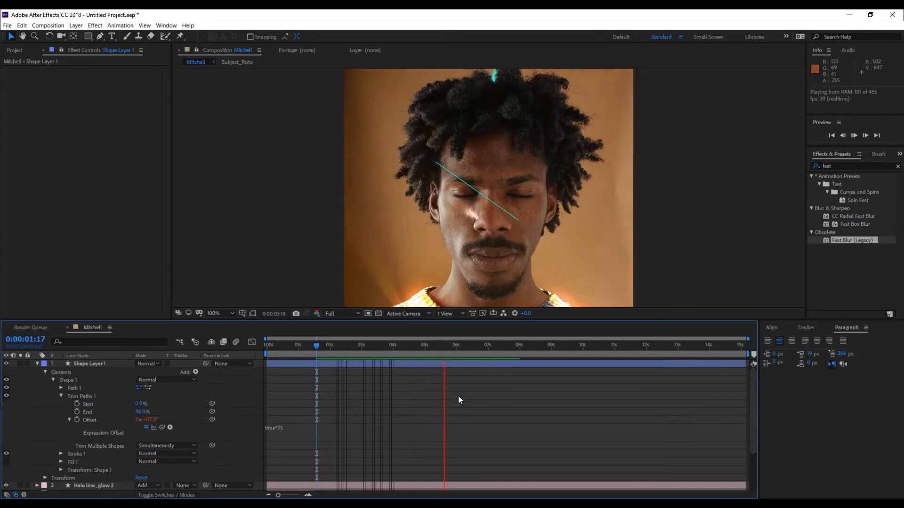
drag(493, 351, 258, 356)
Lengthen the travelling line by setting the Trim Paths End to 66%, and preview the result.
drag(138, 414, 148, 412)
key(space)
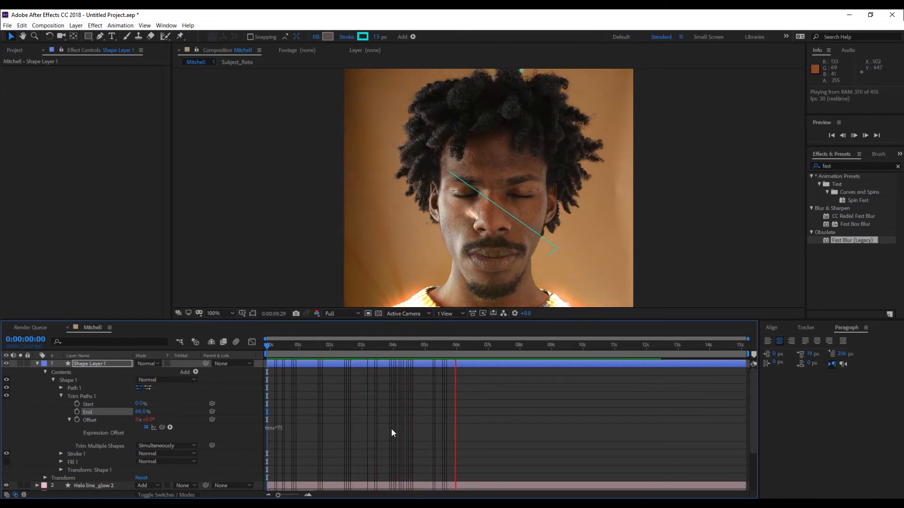
click(484, 349)
drag(452, 347, 293, 373)
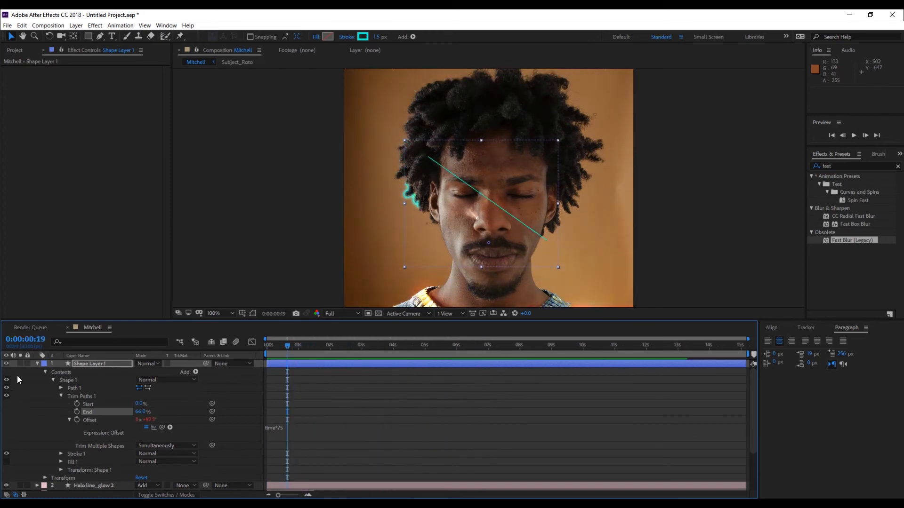
Collapse the properties of Shape Layer 1 and rename the layer to Line 1.
click(37, 364)
click(89, 364)
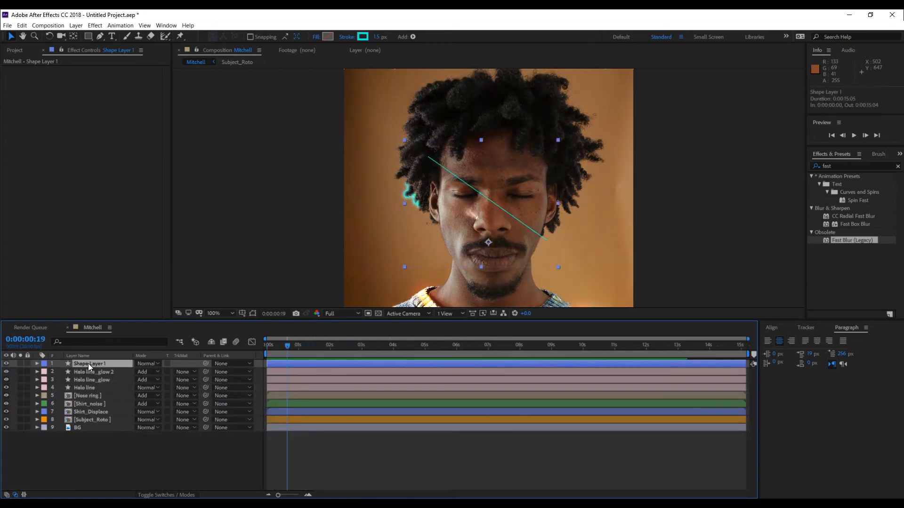
key(Return)
text(L)
click(108, 439)
click(93, 364)
key(ctrl+d)
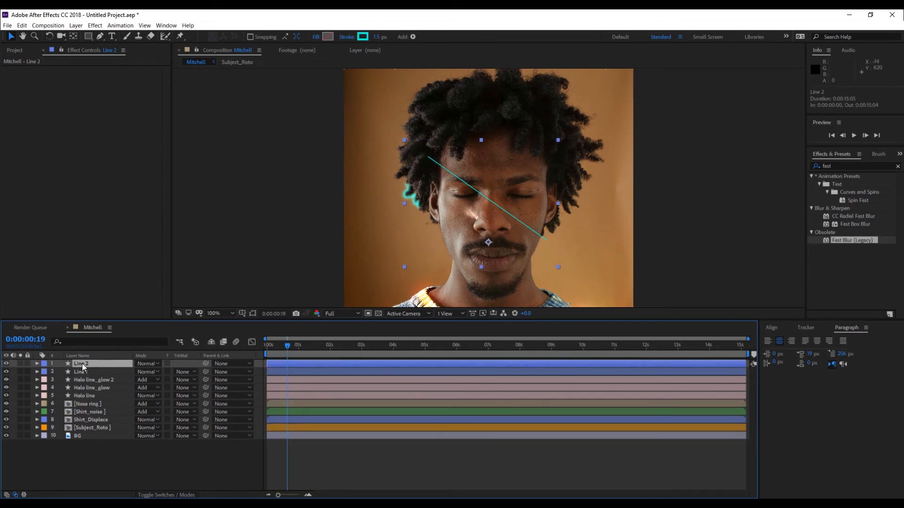
key(Delete)
key(g)
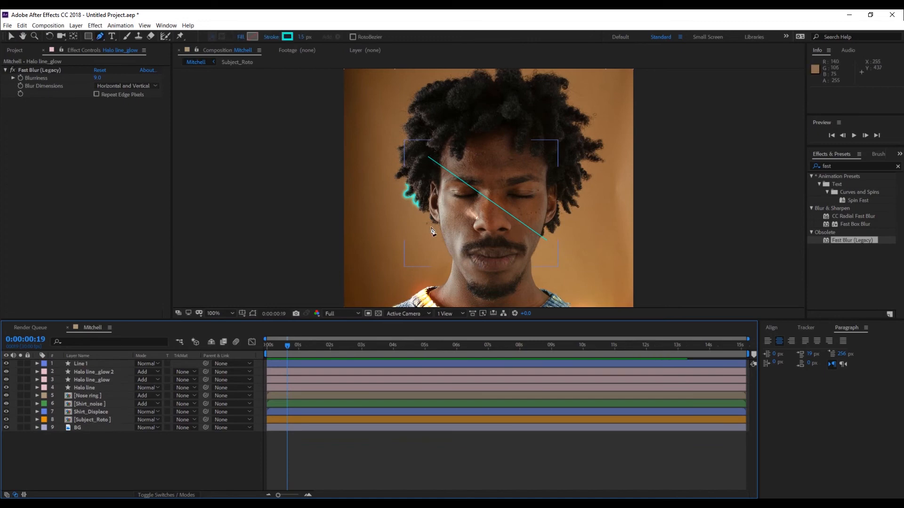
Duplicate the Line 1 layer and rename the copy Line 1_glow.
click(93, 363)
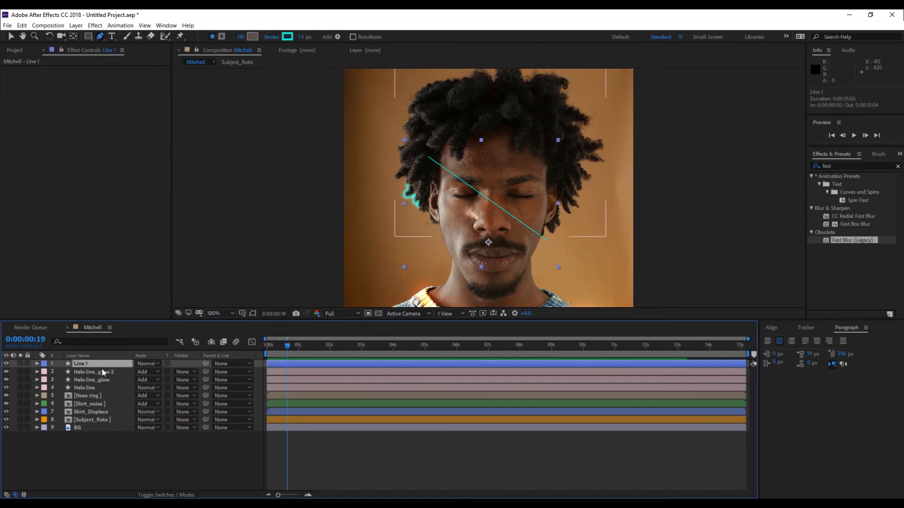
key(ctrl+d)
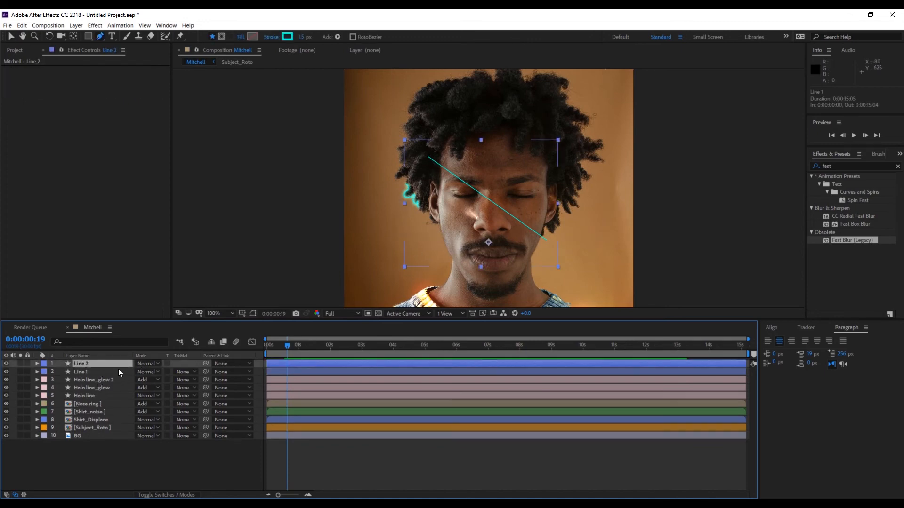
key(Return)
key(Right)
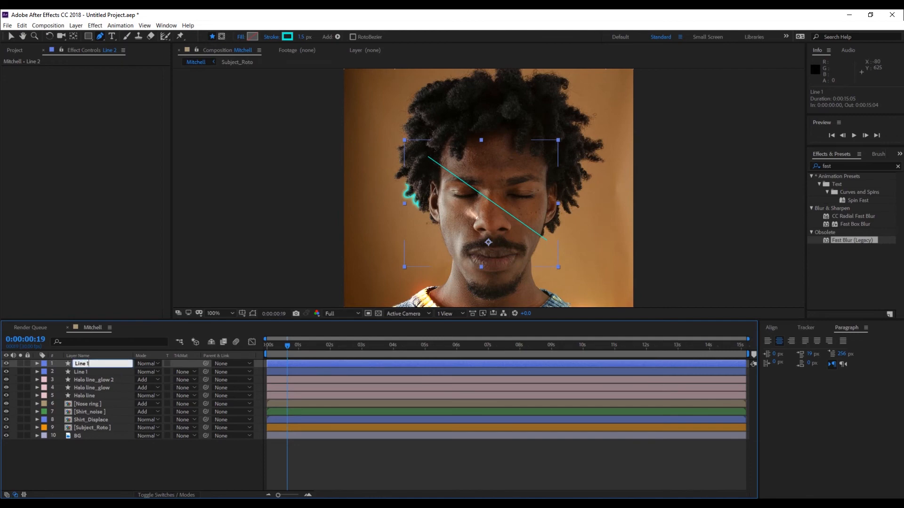
text(1_glow)
key(Return)
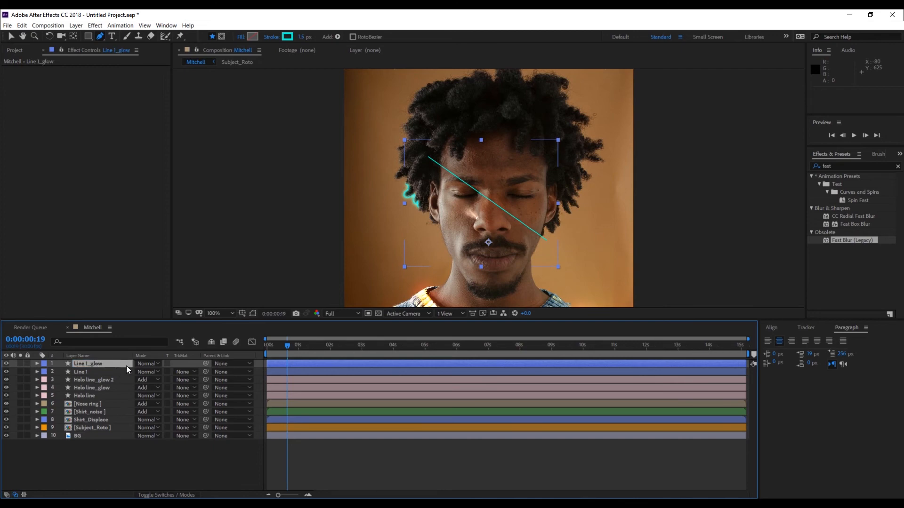
Set Line 1_glow's blending mode to Add and apply Fast Blur (Legacy) with a Blurriness of 15.
click(139, 366)
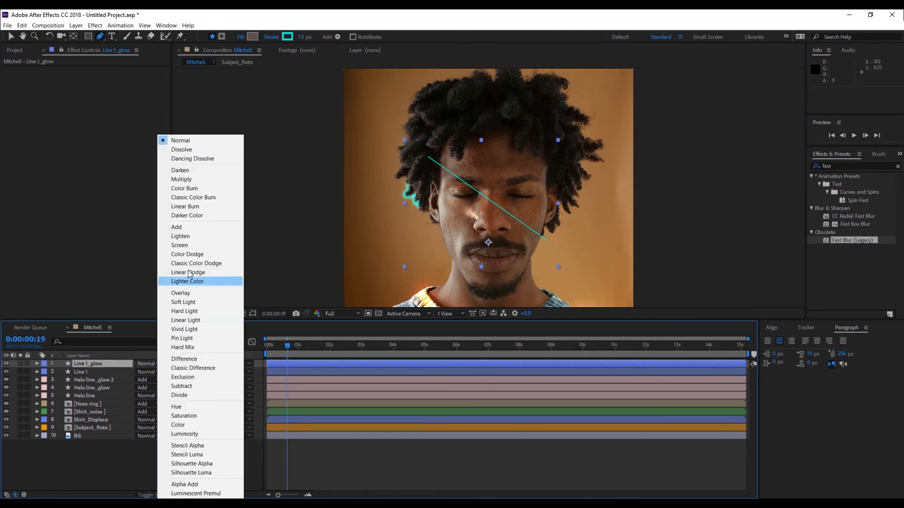
click(177, 228)
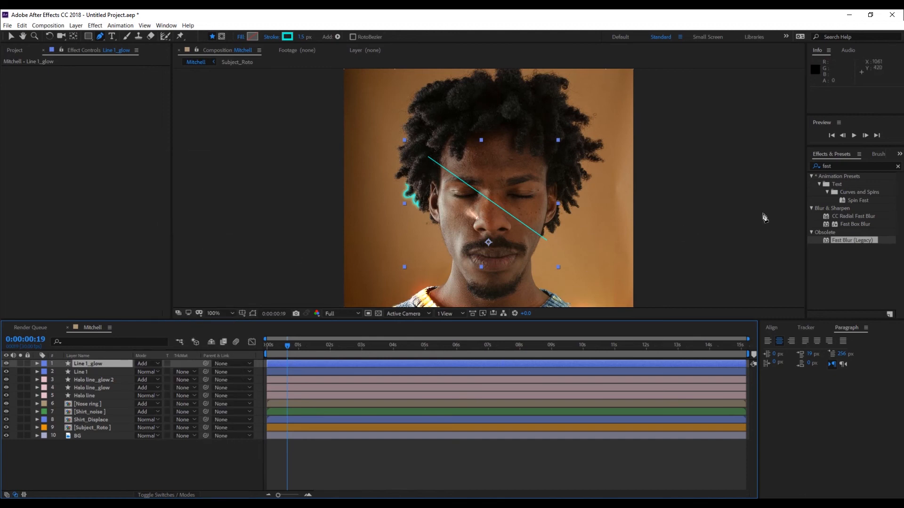
double_click(852, 241)
key(v)
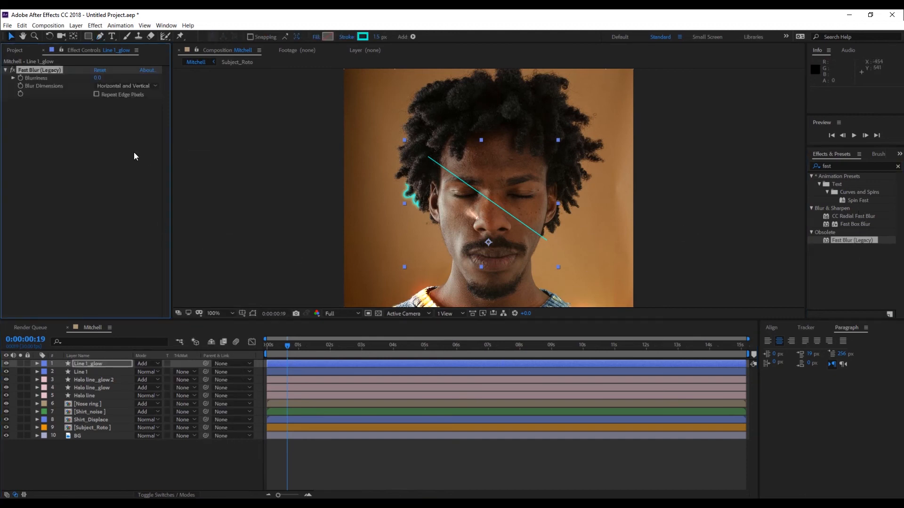
drag(98, 78, 105, 79)
Duplicate the Line 1_glow layer to intensify the glow around the face line.
click(80, 364)
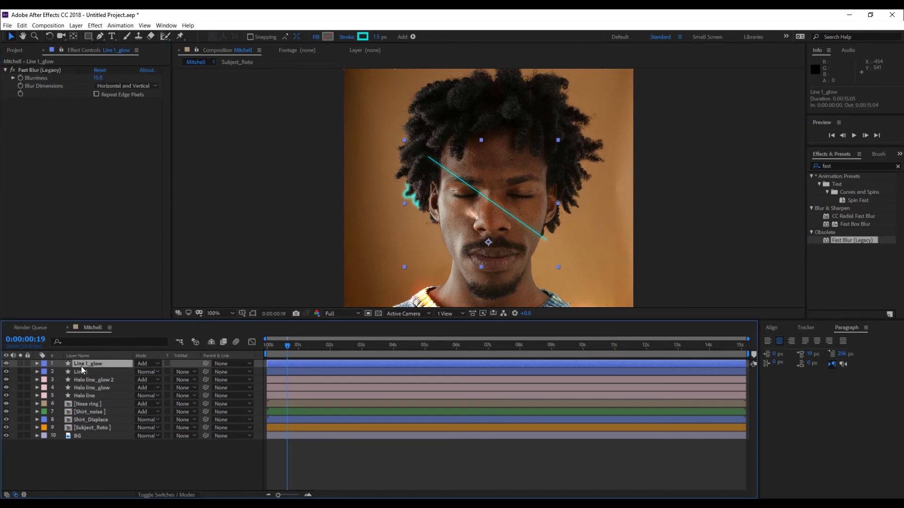
key(ctrl+d)
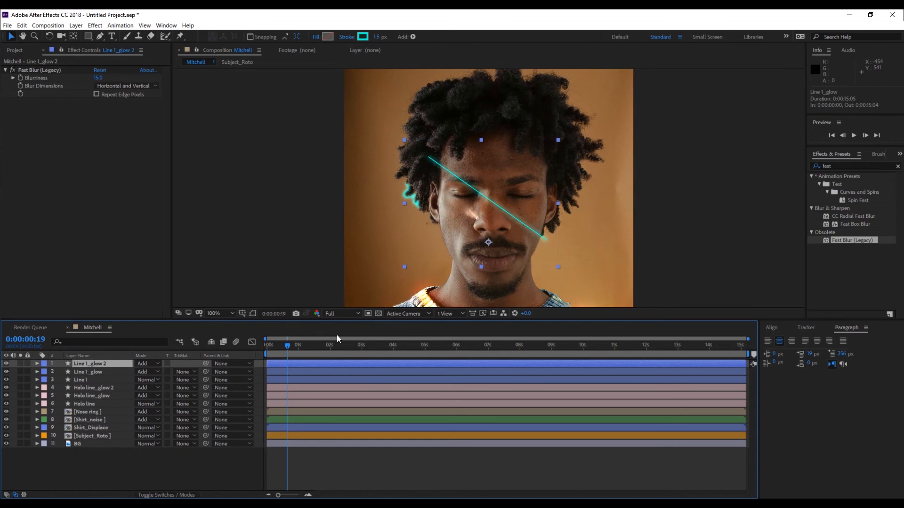
Select the Line 1 layer, search the effects for drop, and review the face line's animation from the start.
drag(288, 344, 255, 352)
click(96, 372)
click(90, 380)
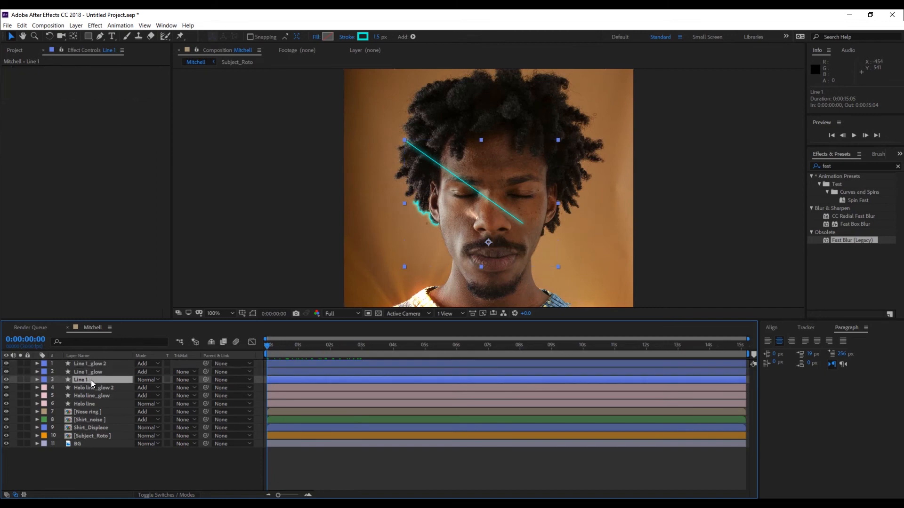
click(836, 165)
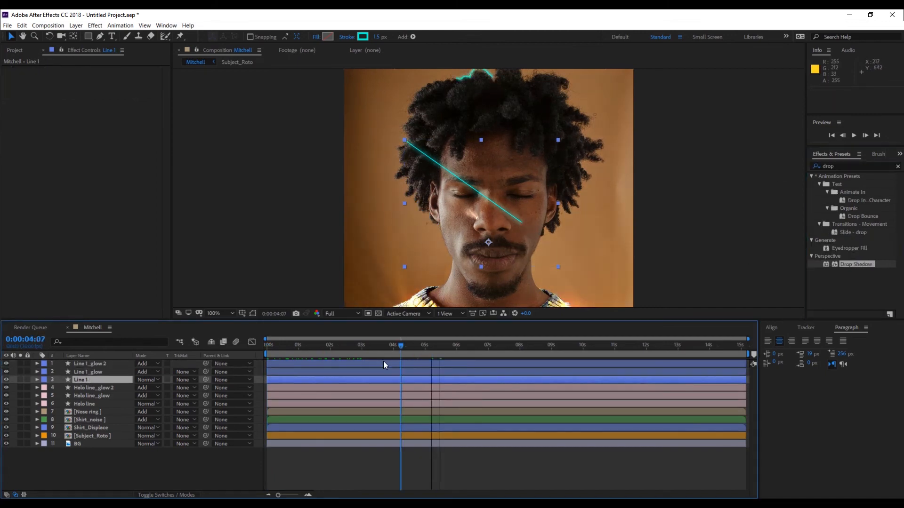
drag(383, 360, 425, 428)
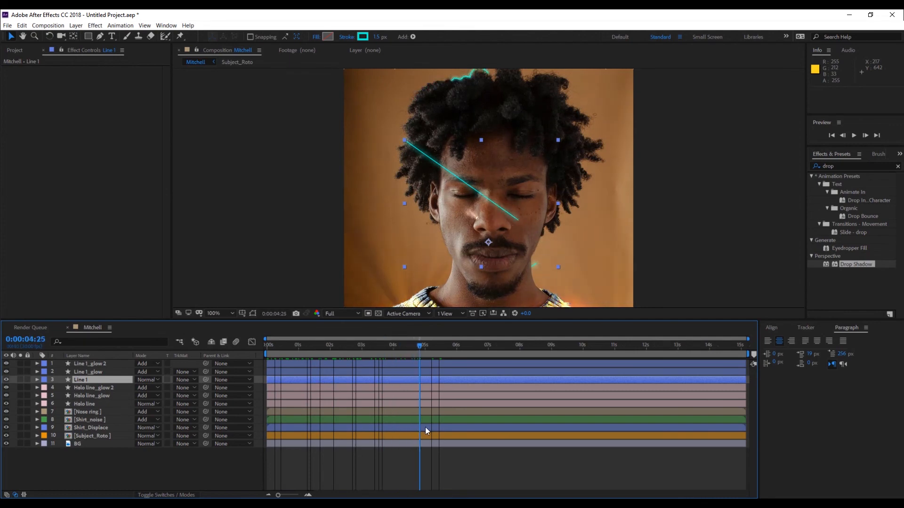
Delete the Line 1_glow 2 layer and play the composition back from the start.
click(104, 363)
key(Delete)
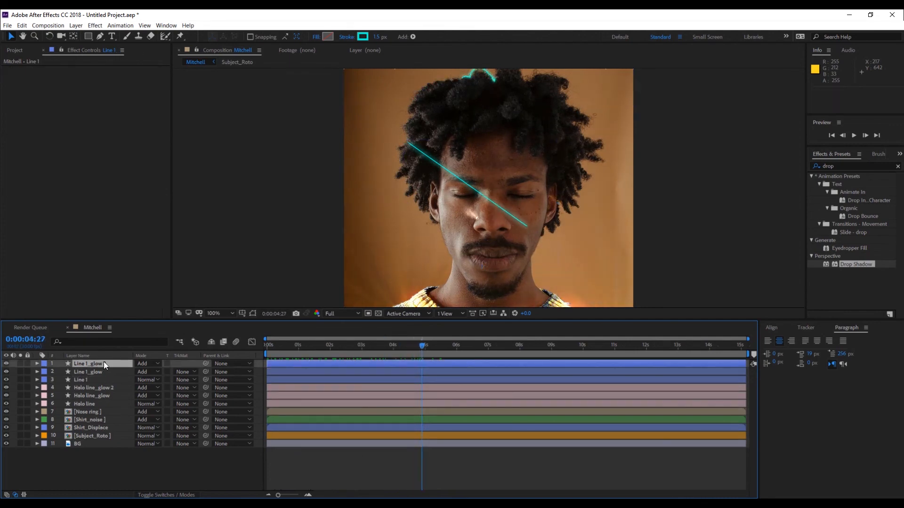
drag(425, 348, 201, 374)
key(space)
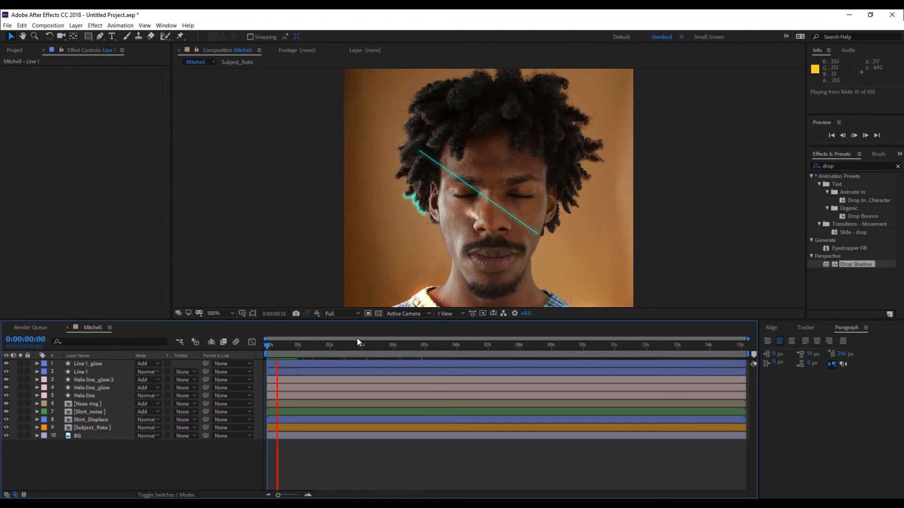
key(space)
Draw an open three-point Pen tool path from the hair beside the ear, across the nose to beyond the opposite cheek, bending back toward the jaw.
scroll(606, 172, down, 3)
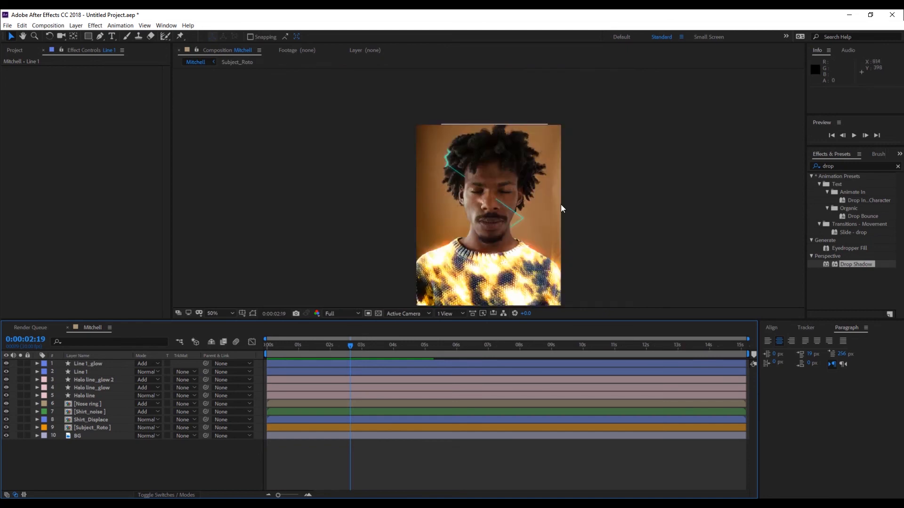
scroll(552, 213, up, 3)
click(100, 37)
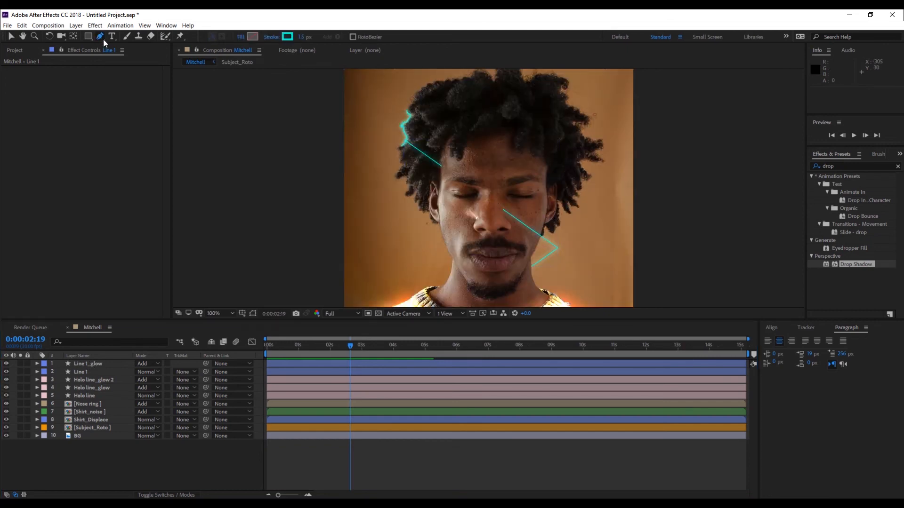
click(589, 198)
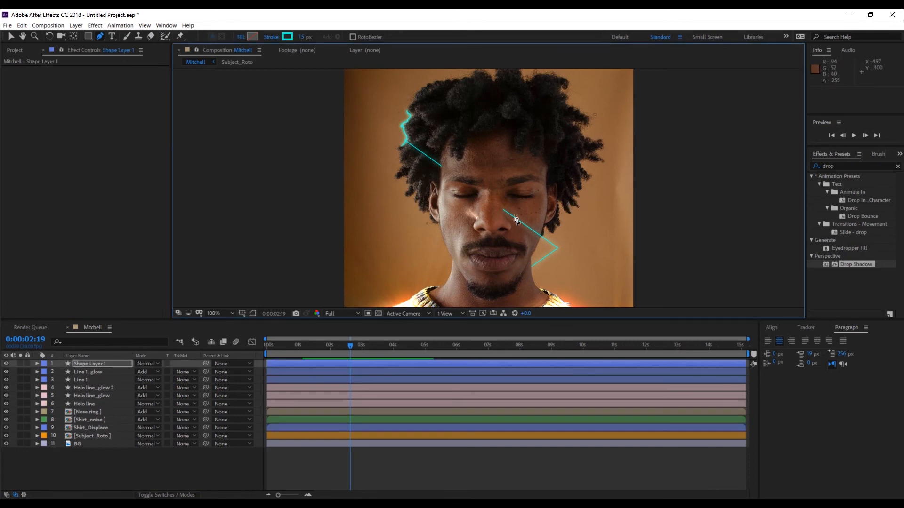
click(433, 243)
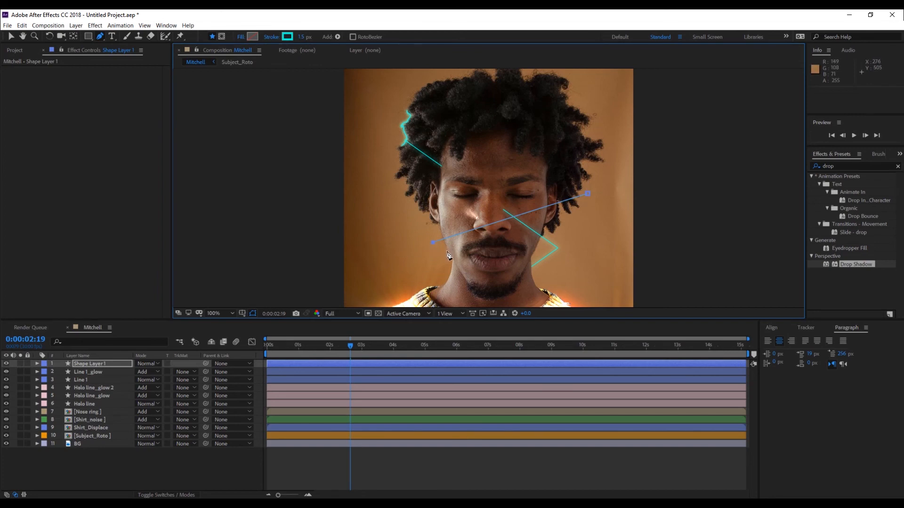
scroll(448, 251, up, 4)
scroll(520, 153, down, 2)
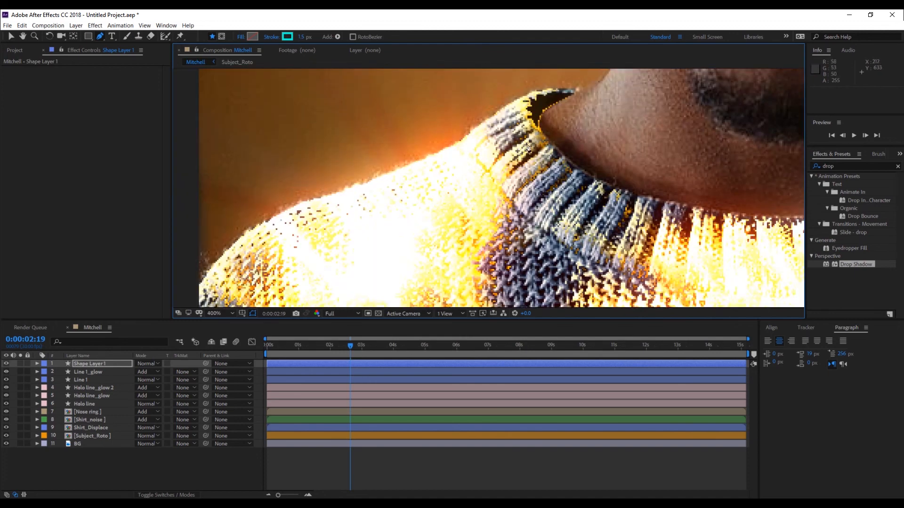
key(space)
drag(558, 113, 520, 226)
scroll(516, 216, up, 2)
scroll(572, 195, down, 2)
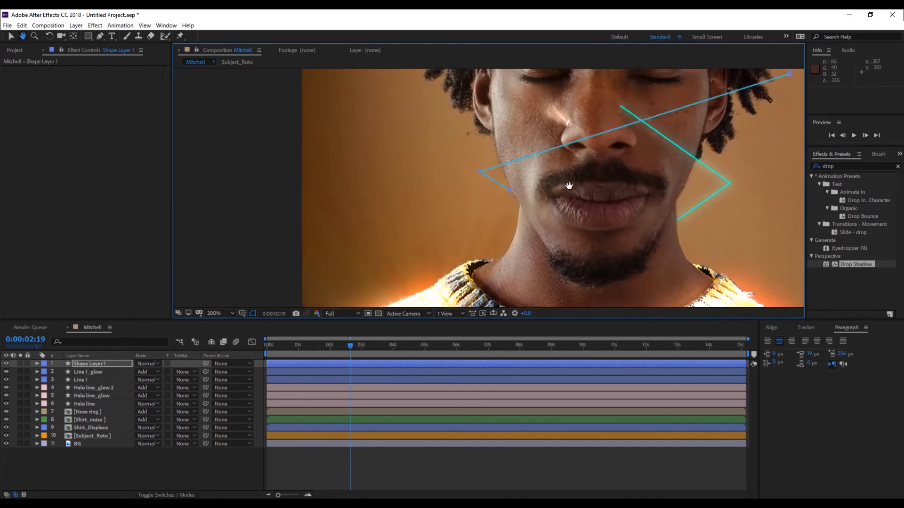
scroll(570, 186, down, 1)
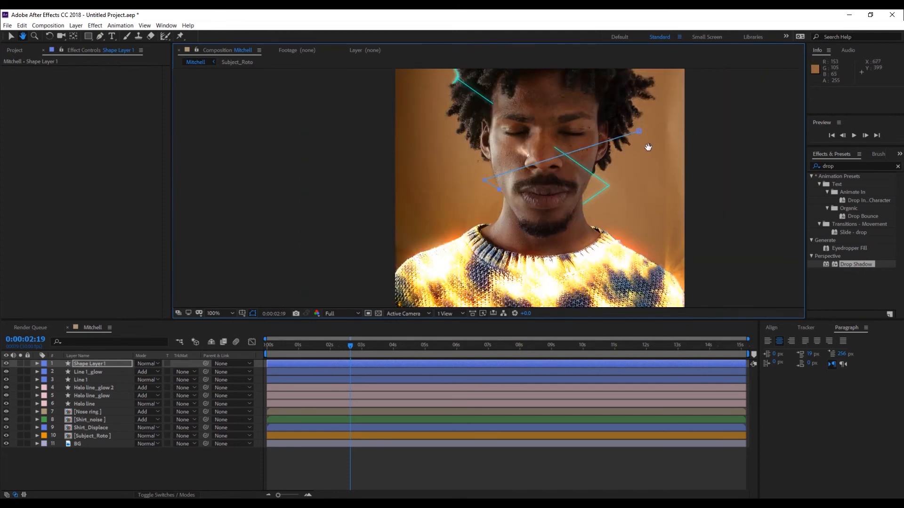
Move the new path's starting vertex inward so it sits on the edge of the hair beside the ear.
key(v)
mouse_move(639, 131)
mouse_down()
mouse_move(417, 230)
mouse_move(256, 318)
mouse_up()
key(period)
key(period)
key(h)
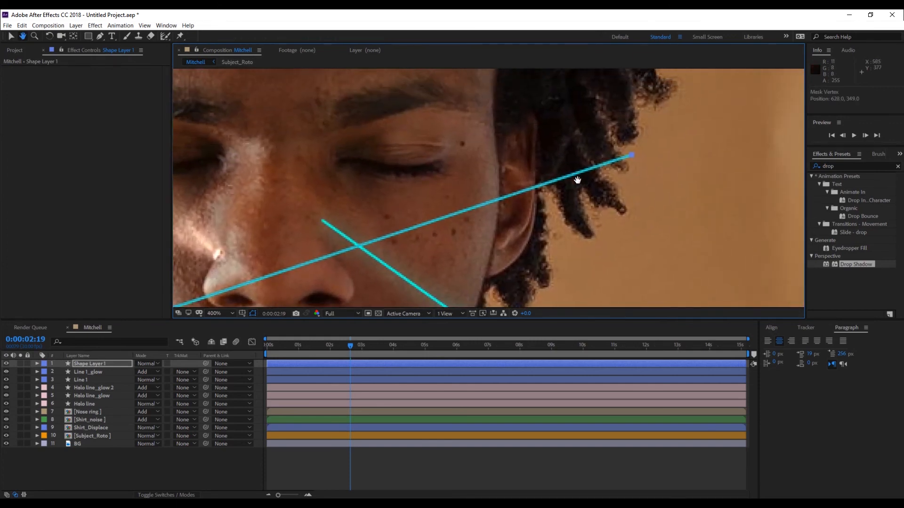
key(v)
drag(632, 155, 629, 155)
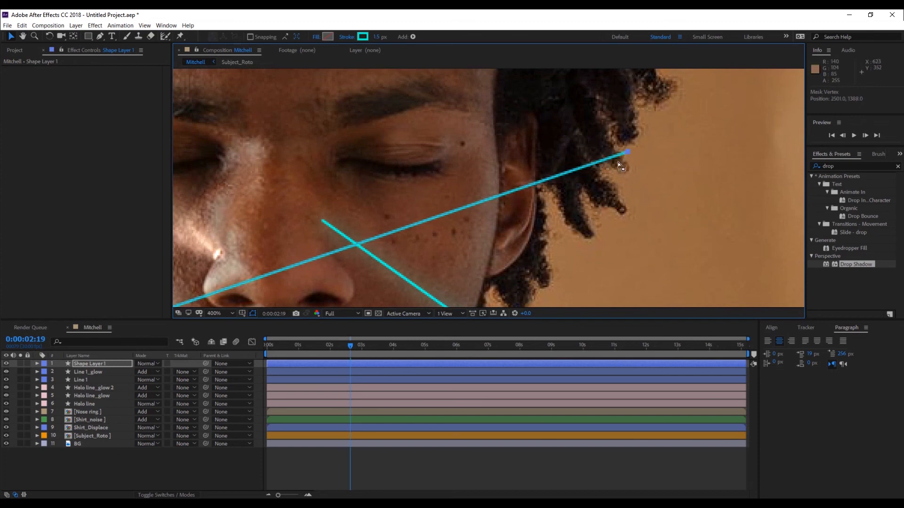
key(slash)
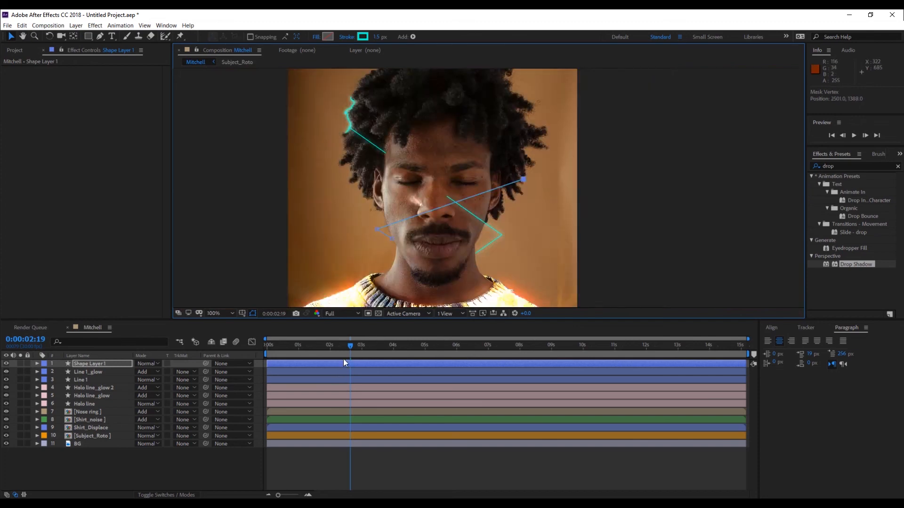
Return the playhead to the start and rename Shape Layer 1 to Line 2.
drag(349, 344, 267, 359)
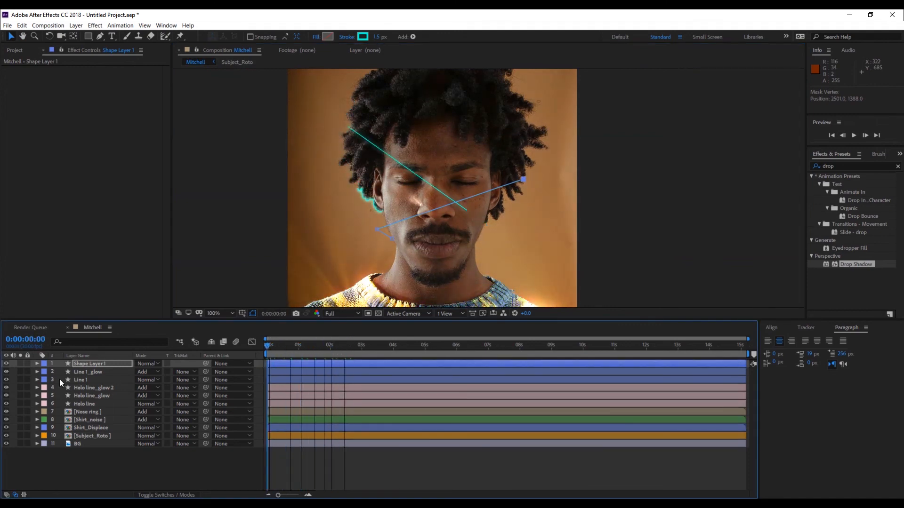
click(88, 364)
key(Return)
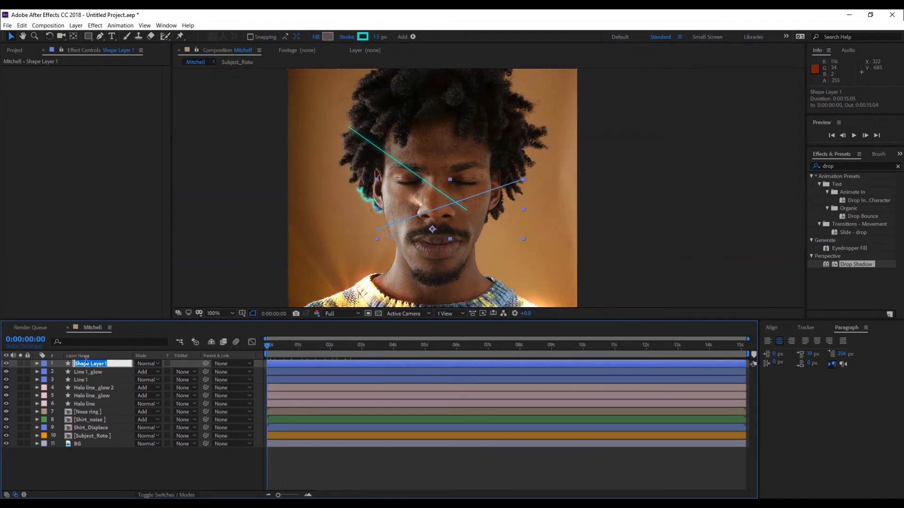
text(Line)
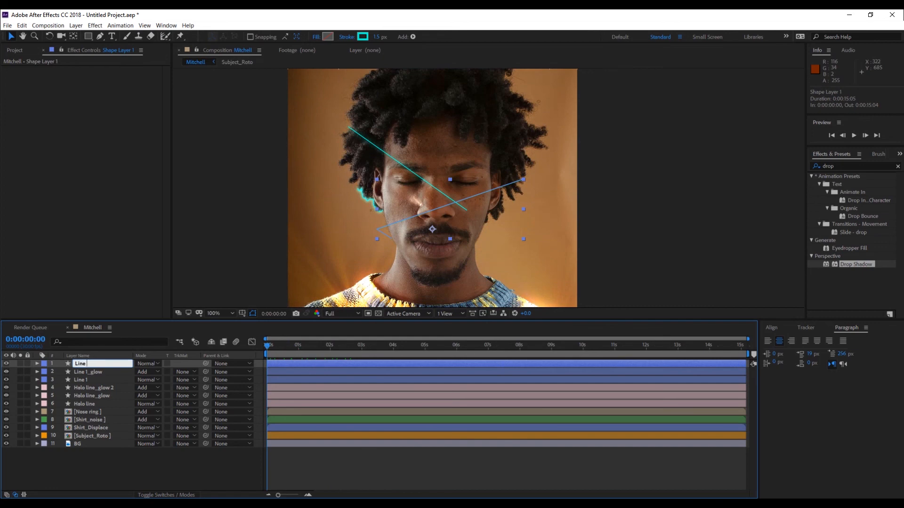
text(2)
key(Return)
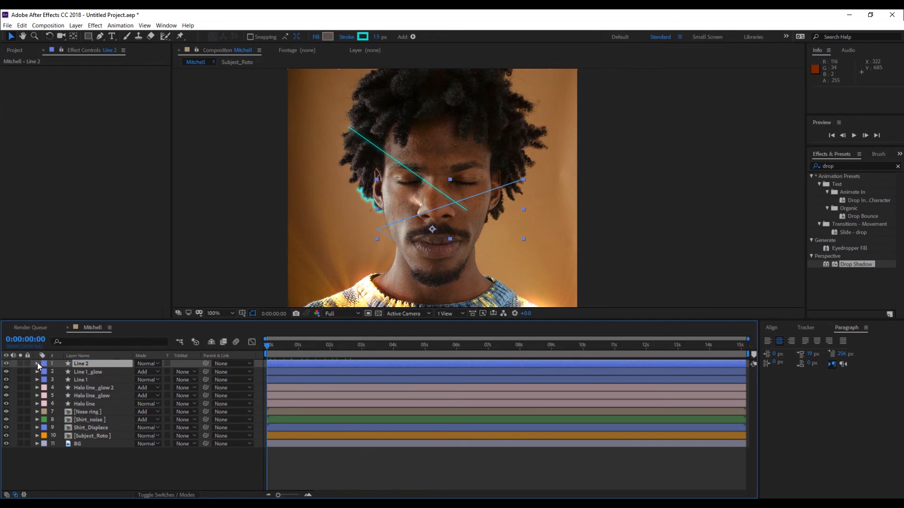
Expand the contents of Line 2 and add Trim Paths to them.
click(37, 364)
click(44, 380)
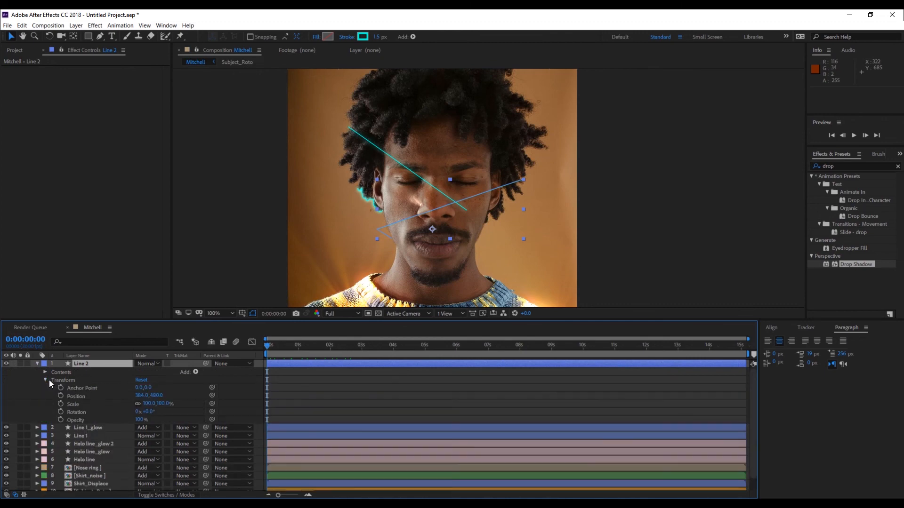
click(46, 380)
click(45, 372)
click(53, 380)
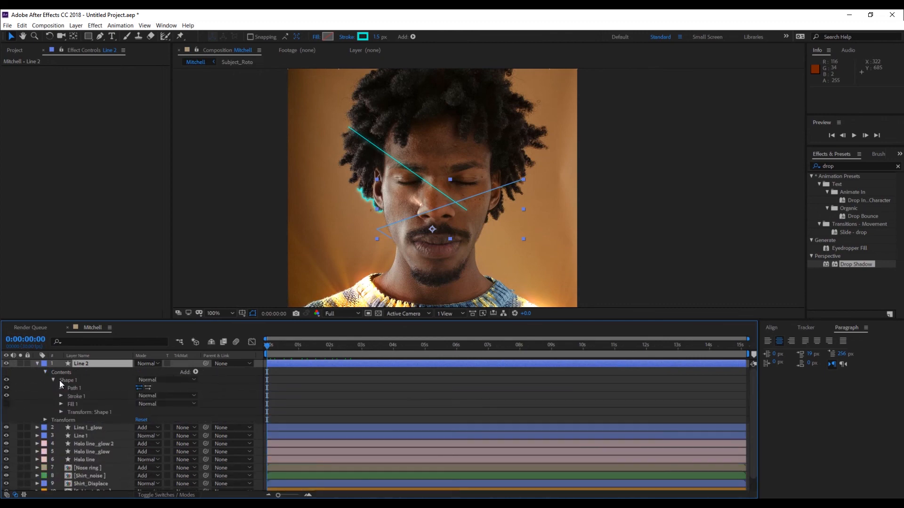
click(53, 380)
click(196, 372)
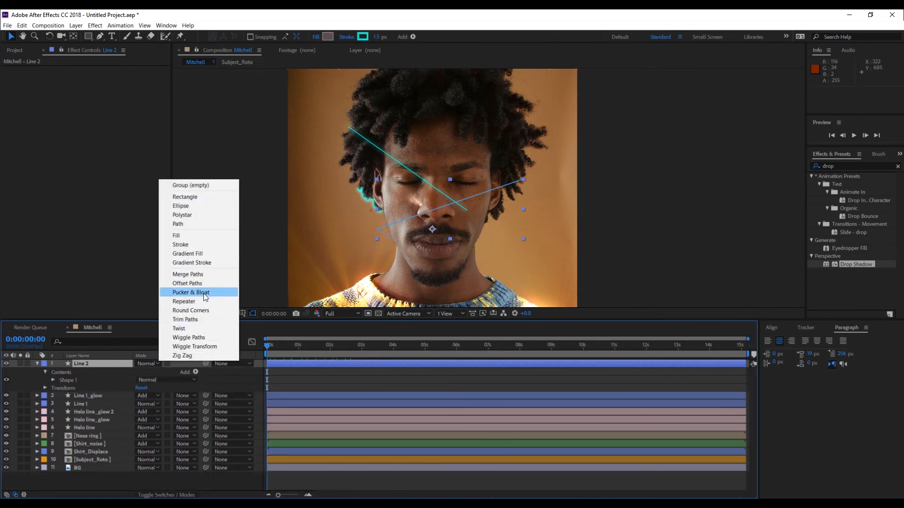
click(202, 320)
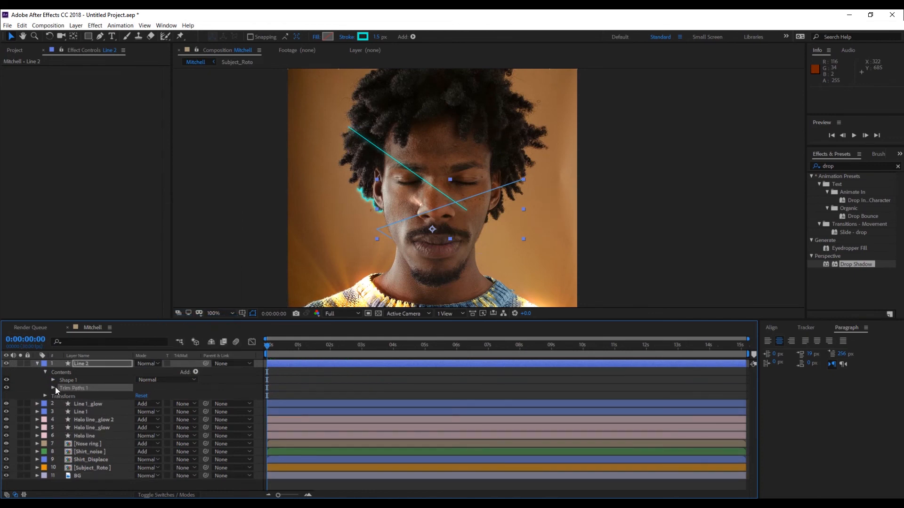
Set the Trim Paths End of Line 2 to 70% with the path outlines hidden, and test different Offset values.
click(53, 388)
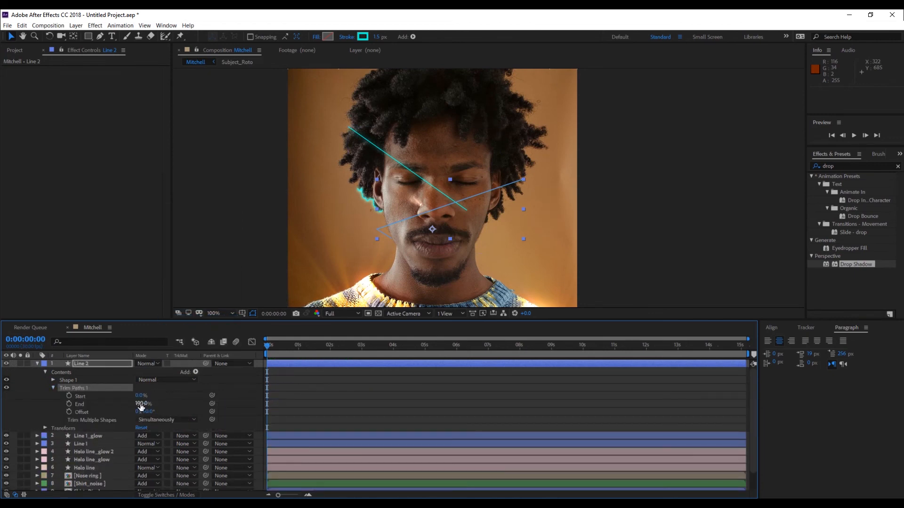
drag(140, 404, 118, 404)
click(252, 313)
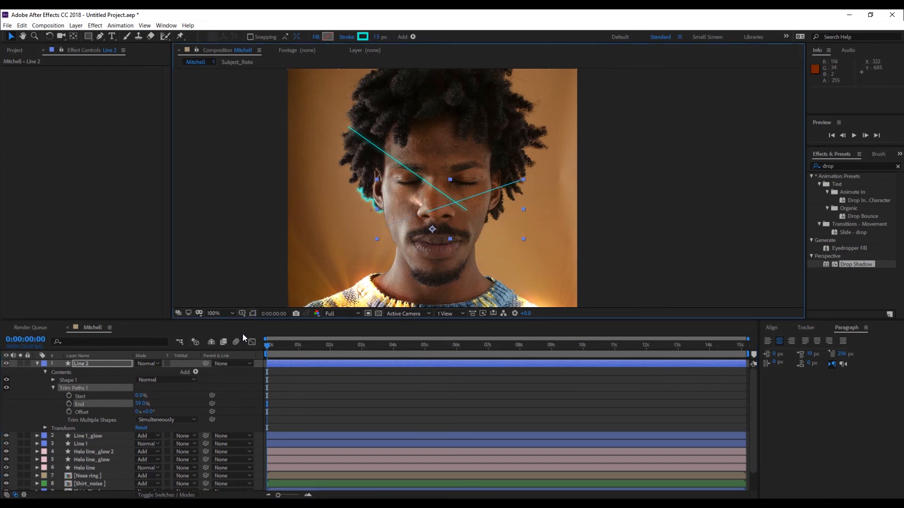
drag(141, 404, 160, 404)
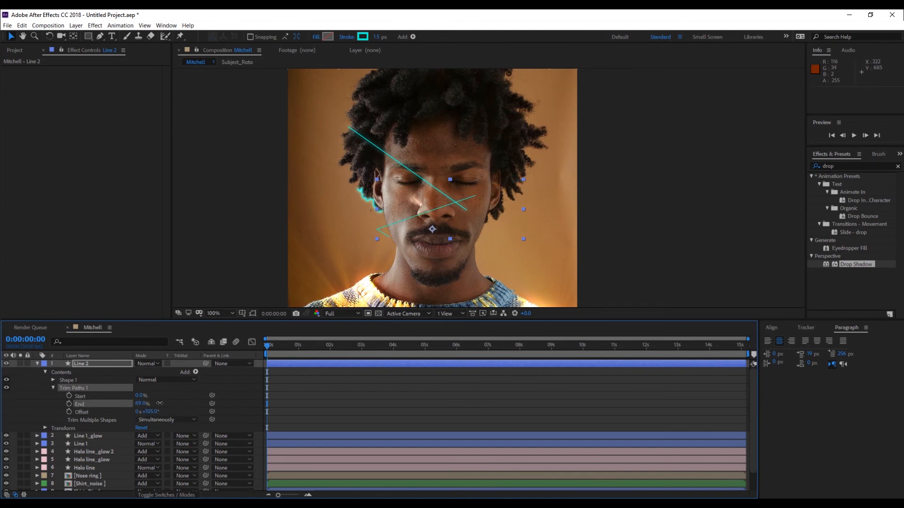
drag(149, 412, 257, 417)
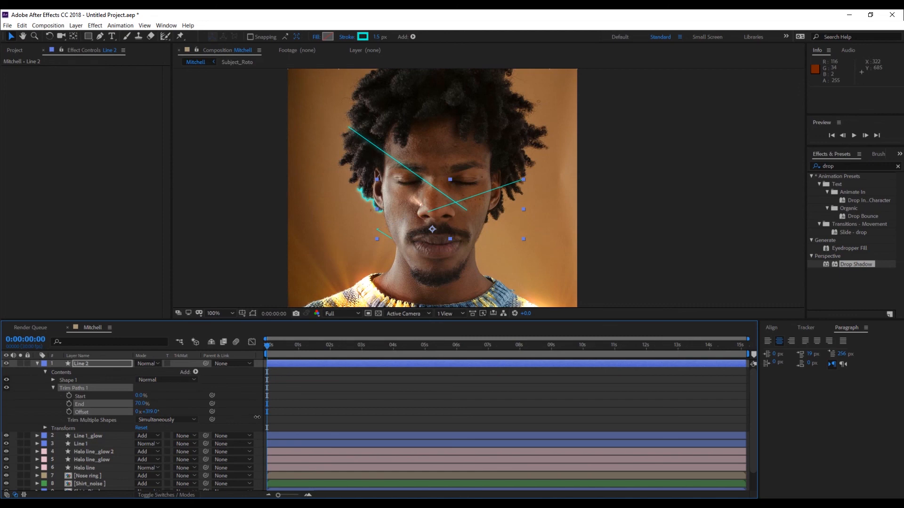
Animate Line 2's Trim Paths Offset with the expression time*75 and preview the result.
alt+click(69, 412)
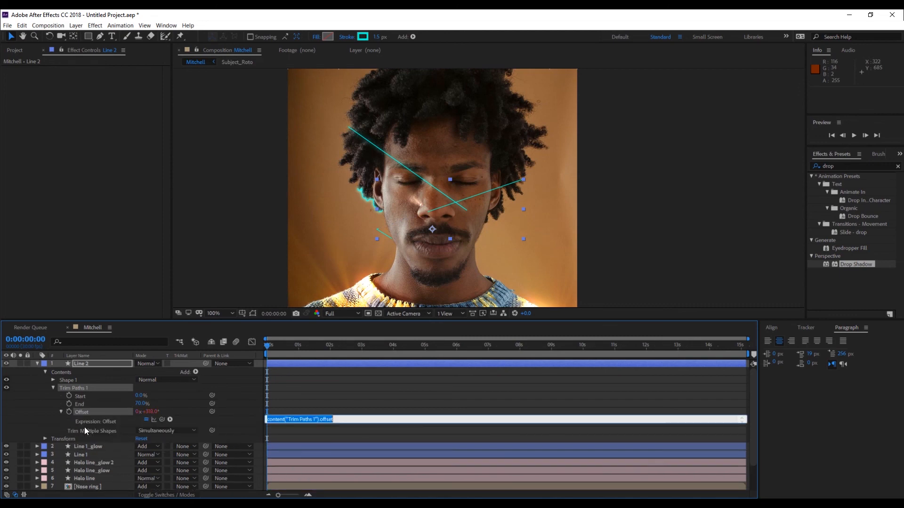
text(time*75)
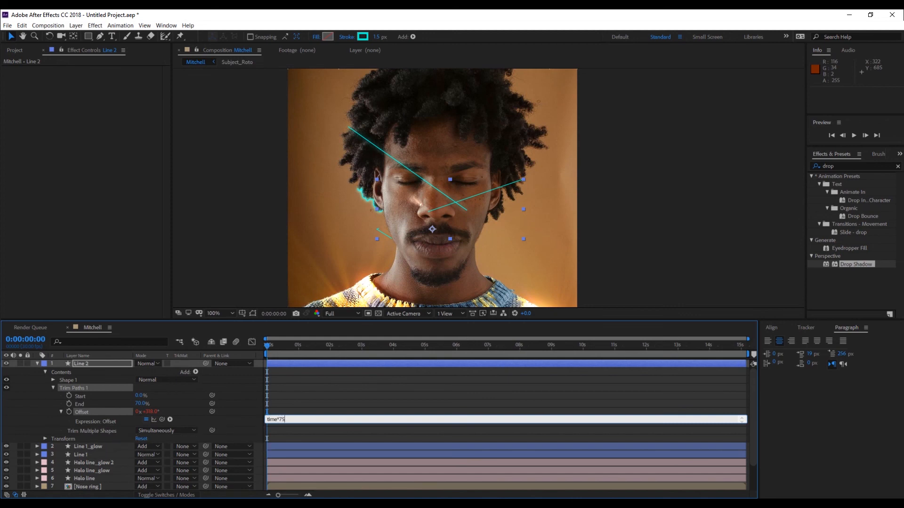
click(192, 414)
key(space)
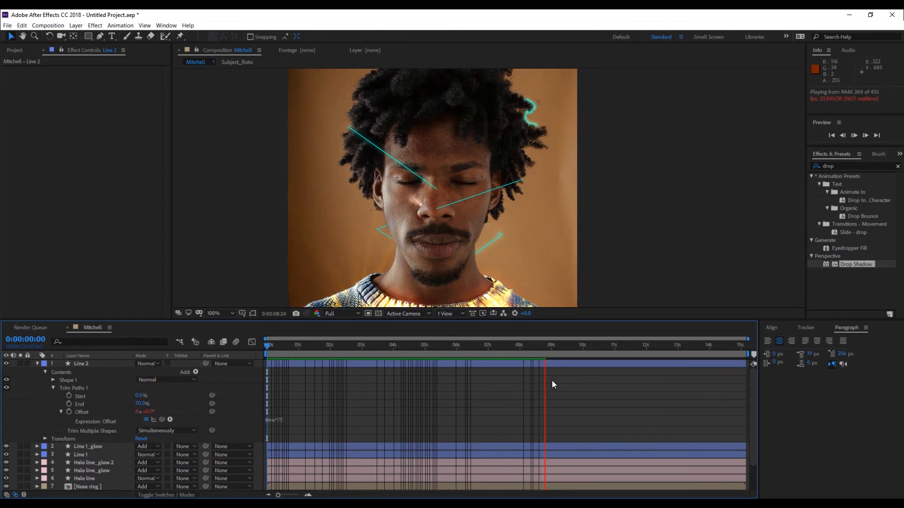
key(space)
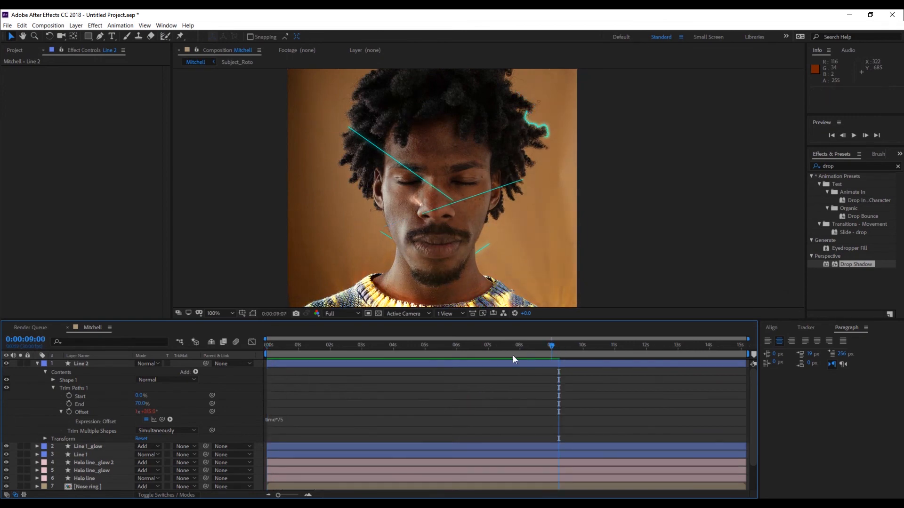
Collapse Line 2, duplicate the layer, and rename the copy Line 2_glow.
click(38, 363)
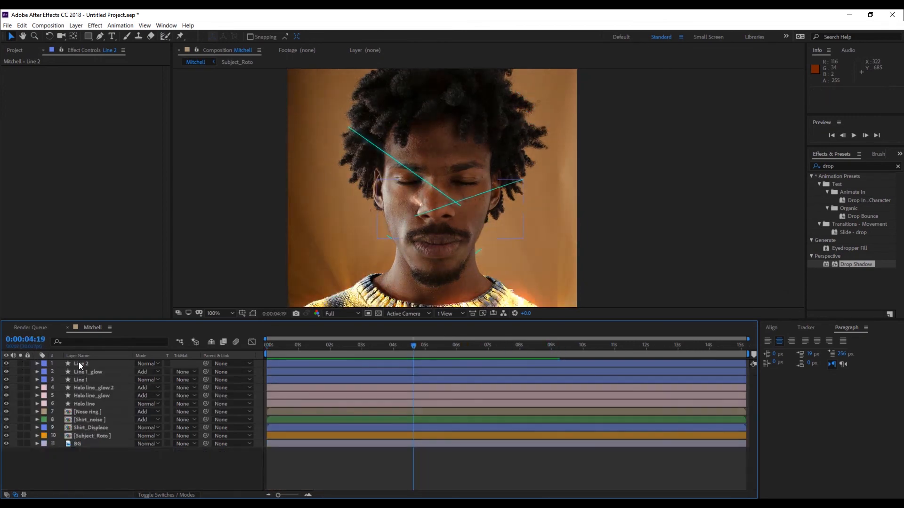
click(80, 363)
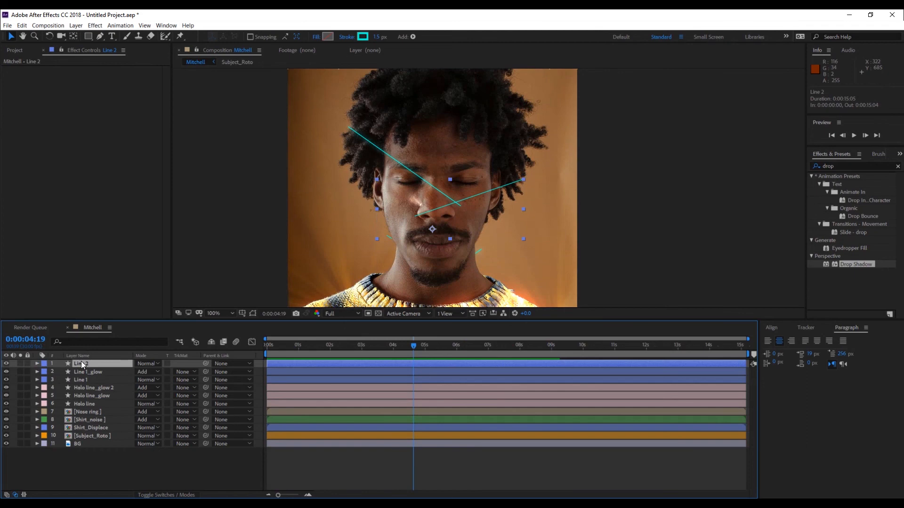
key(ctrl+d)
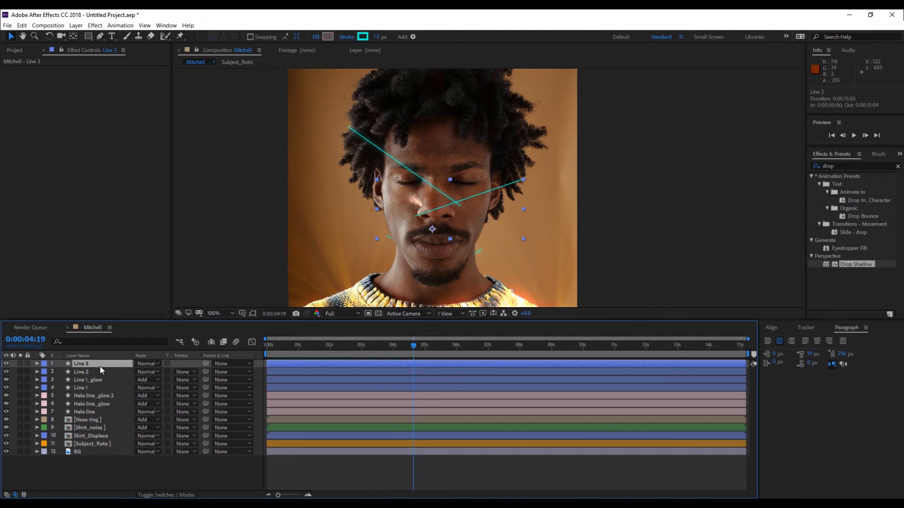
key(Return)
text(Line 2_glow)
key(Return)
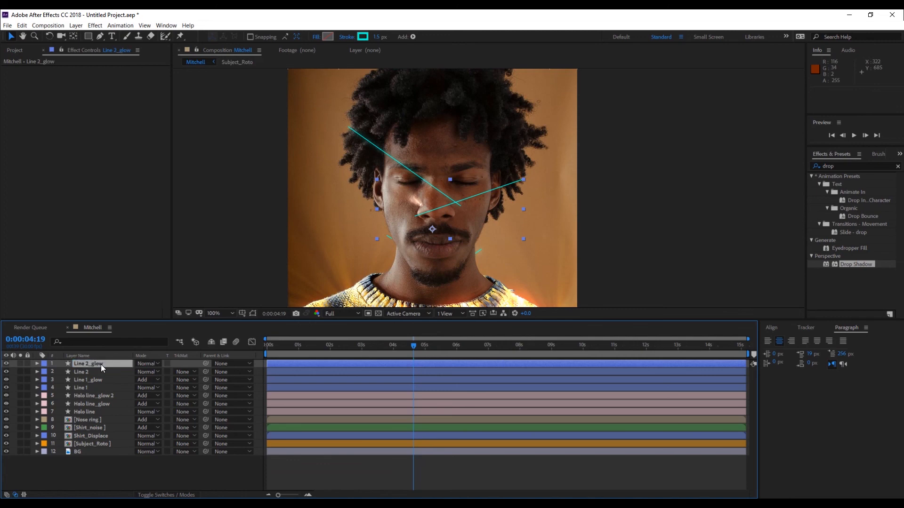
Set the Line 2_glow layer's blending mode to Add and apply Fast Blur (Legacy) with a Blurriness of 19.
click(149, 364)
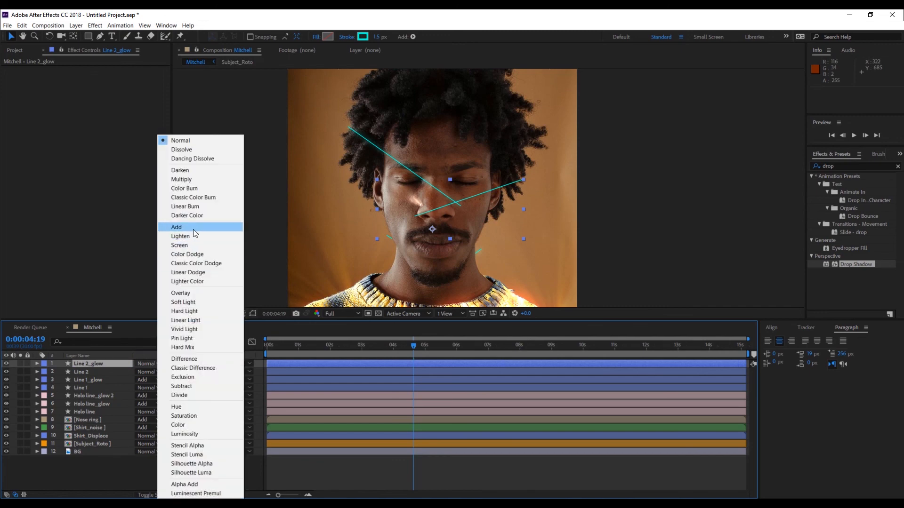
click(193, 229)
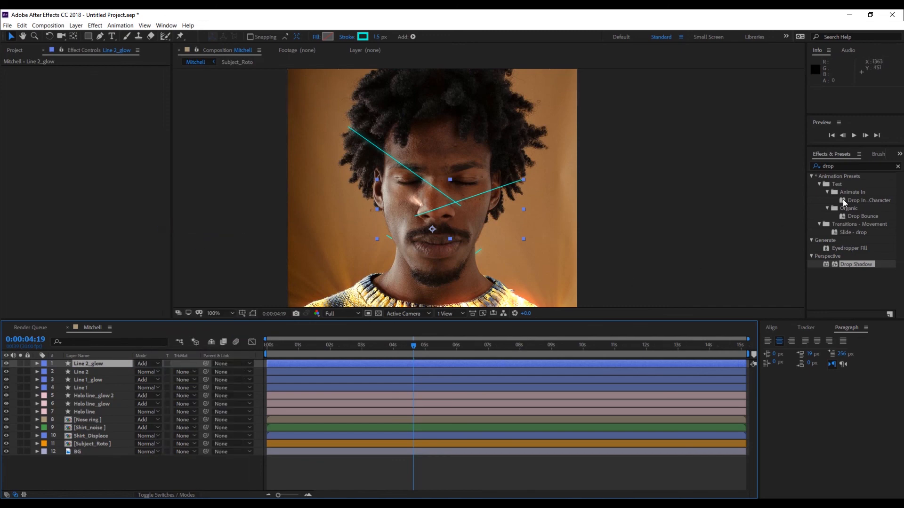
click(843, 171)
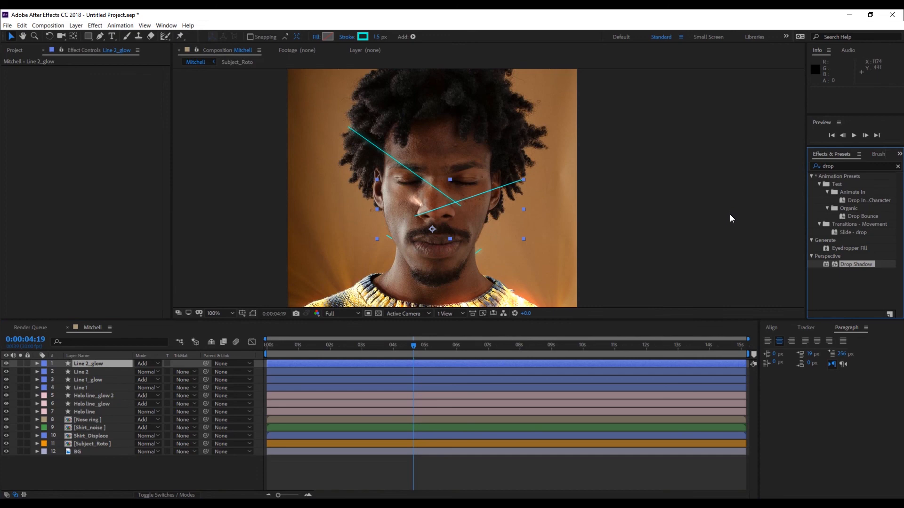
key(ctrl+f)
text(fas)
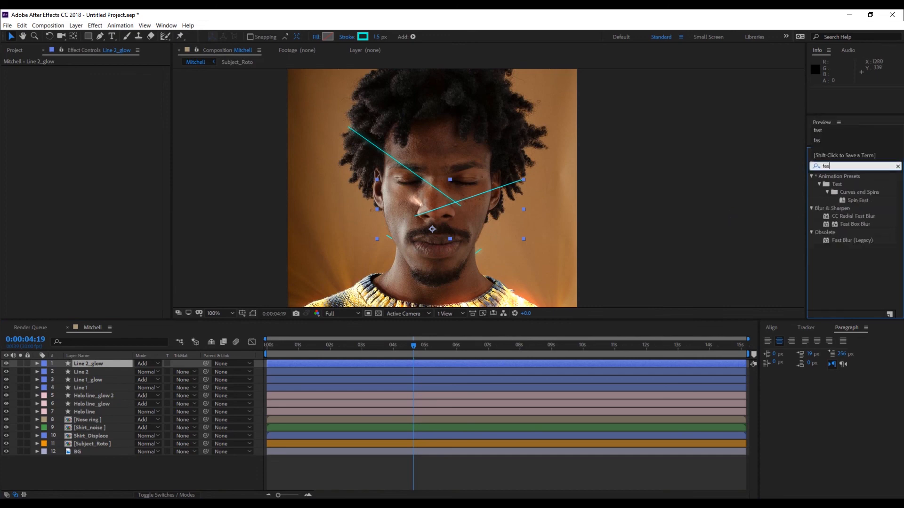
double_click(851, 240)
drag(97, 78, 104, 77)
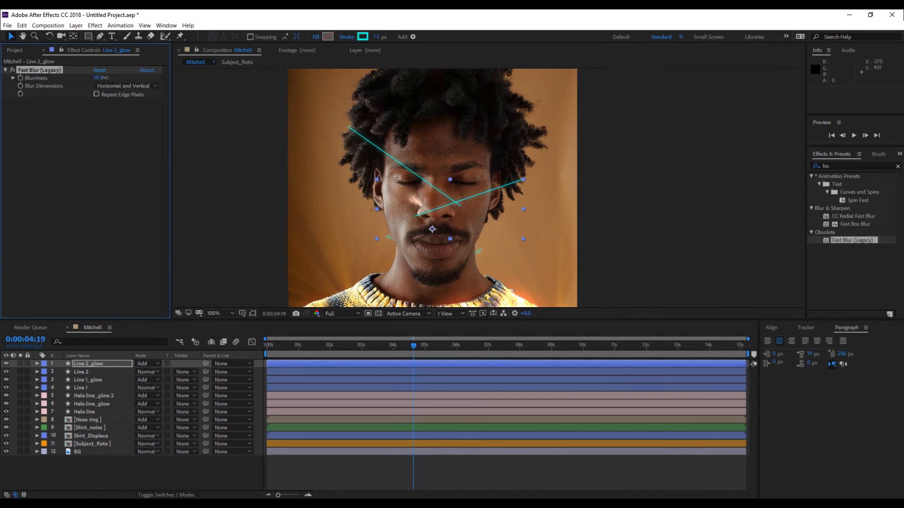
Preview the glowing line animation, then fit the whole portrait in view and play the composition from 0:00:00:00.
key(space)
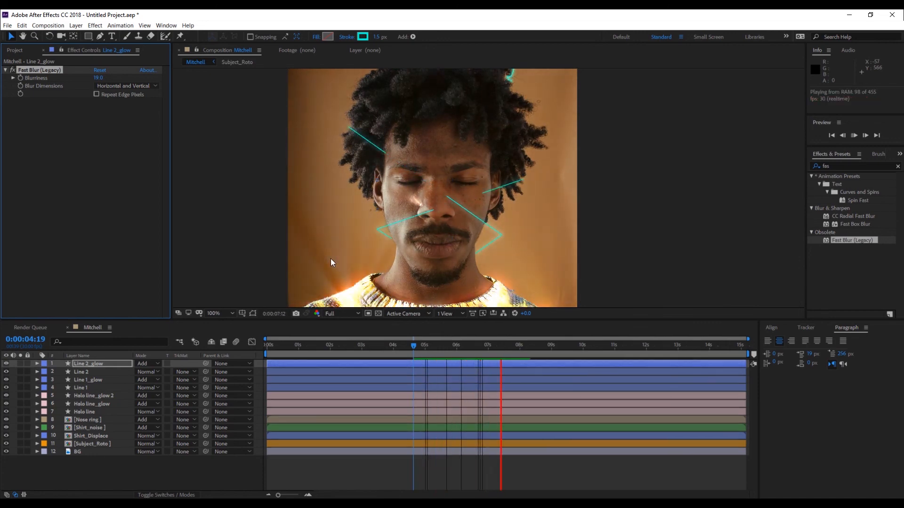
scroll(376, 270, down, 2)
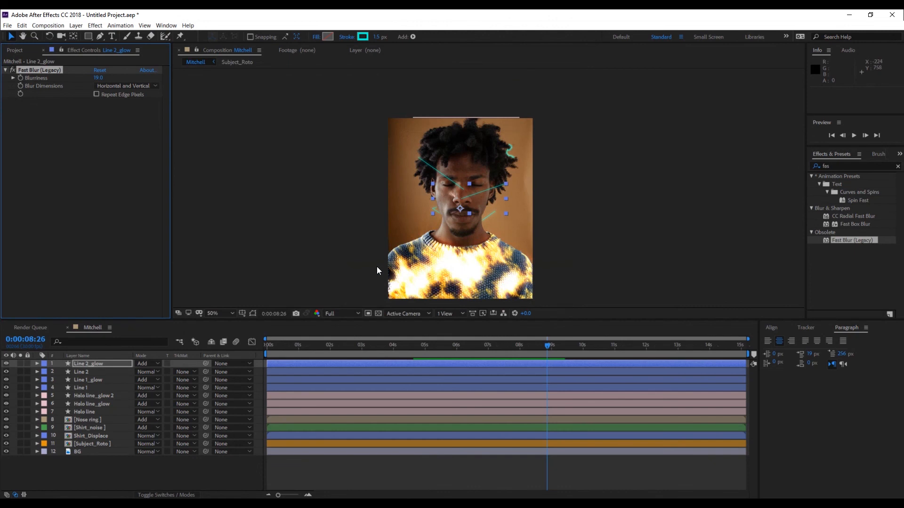
drag(547, 345, 231, 363)
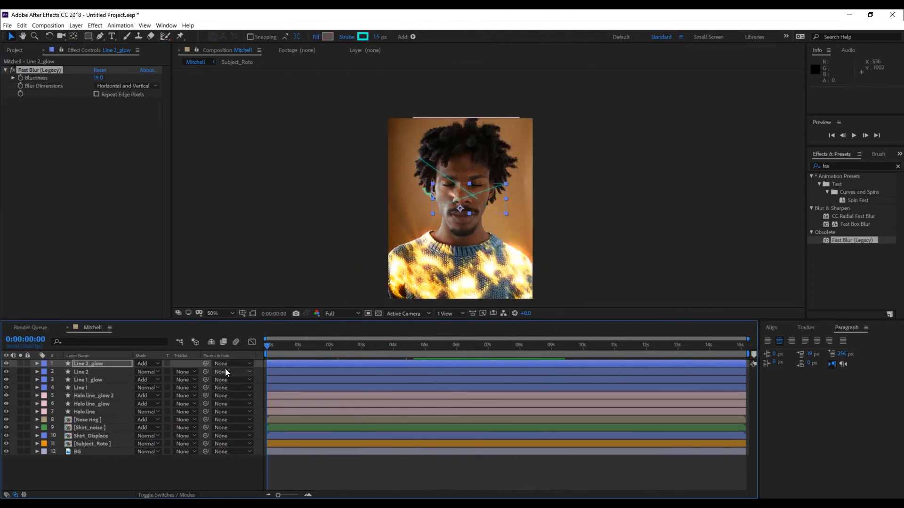
key(space)
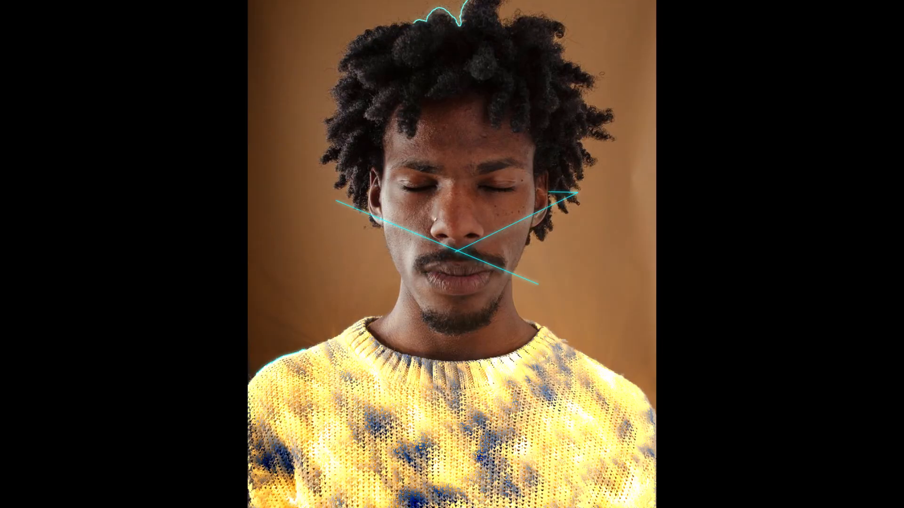